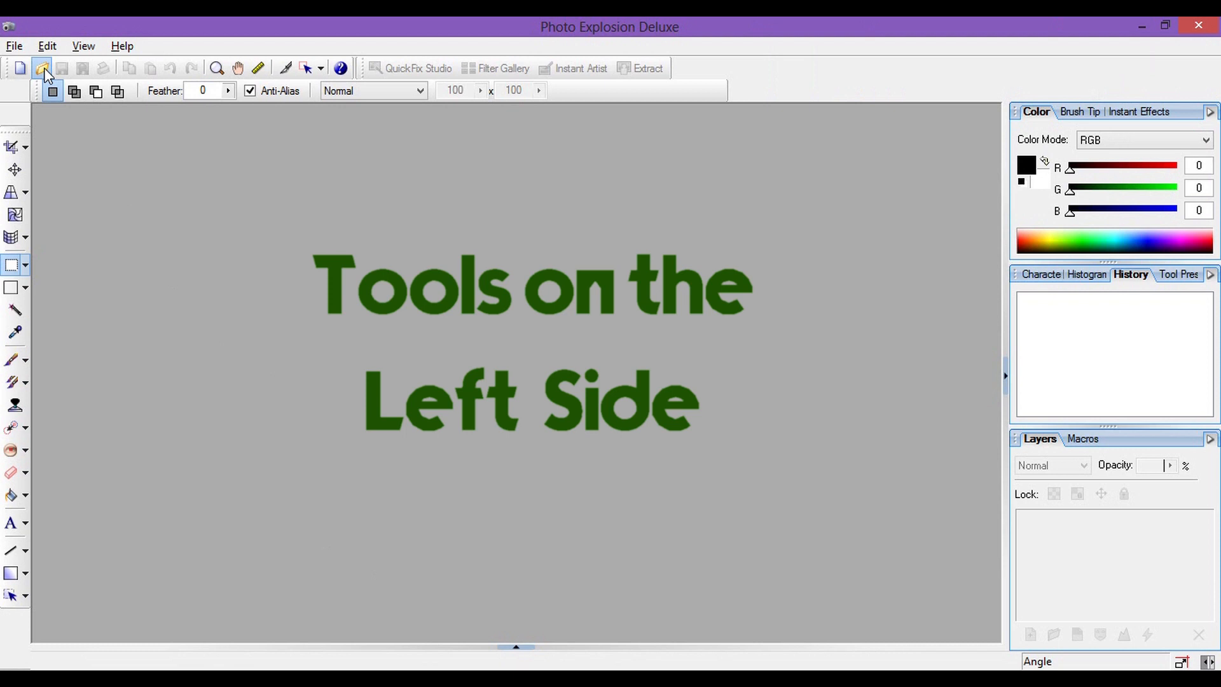
{"action": "left_click", "coordinate": [42, 68]}
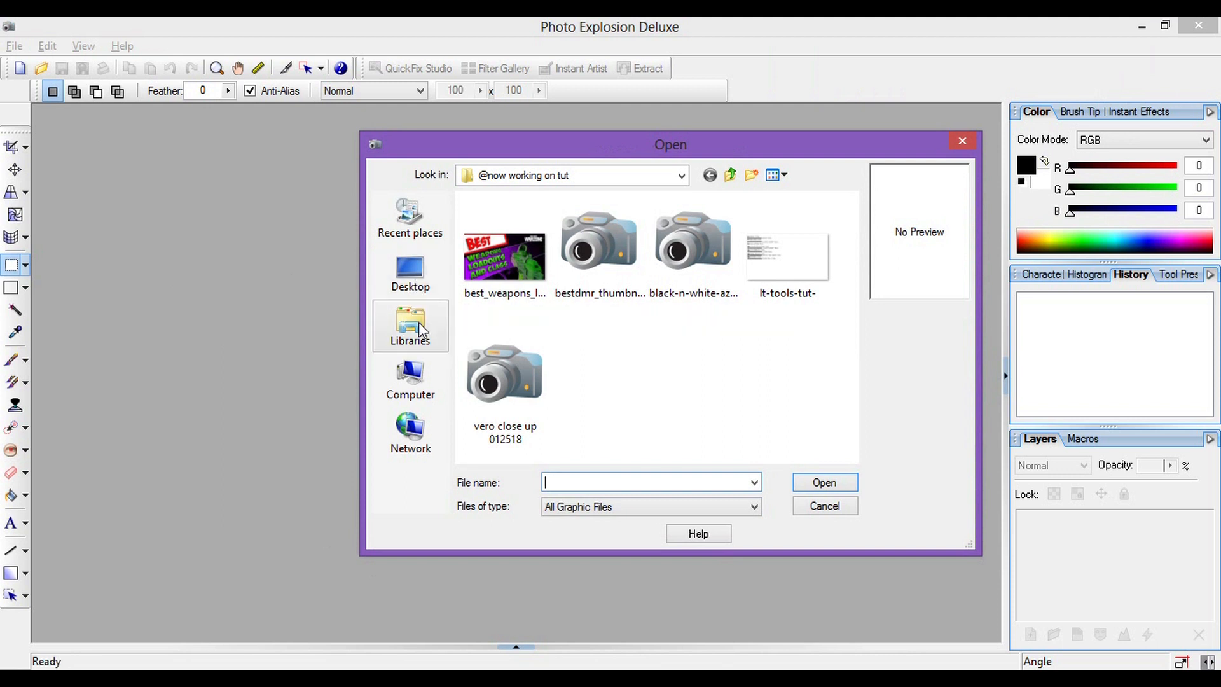
{"action": "left_click", "coordinate": [467, 299]}
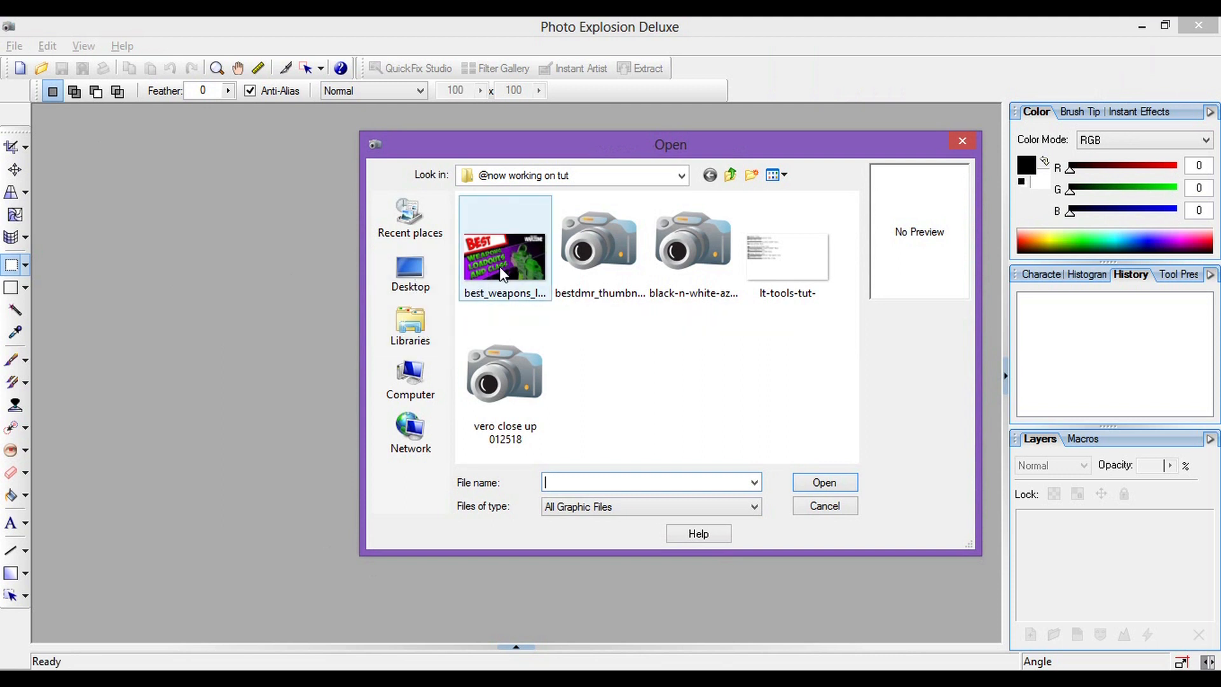
{"action": "left_click", "coordinate": [509, 372], "text": "shift"}
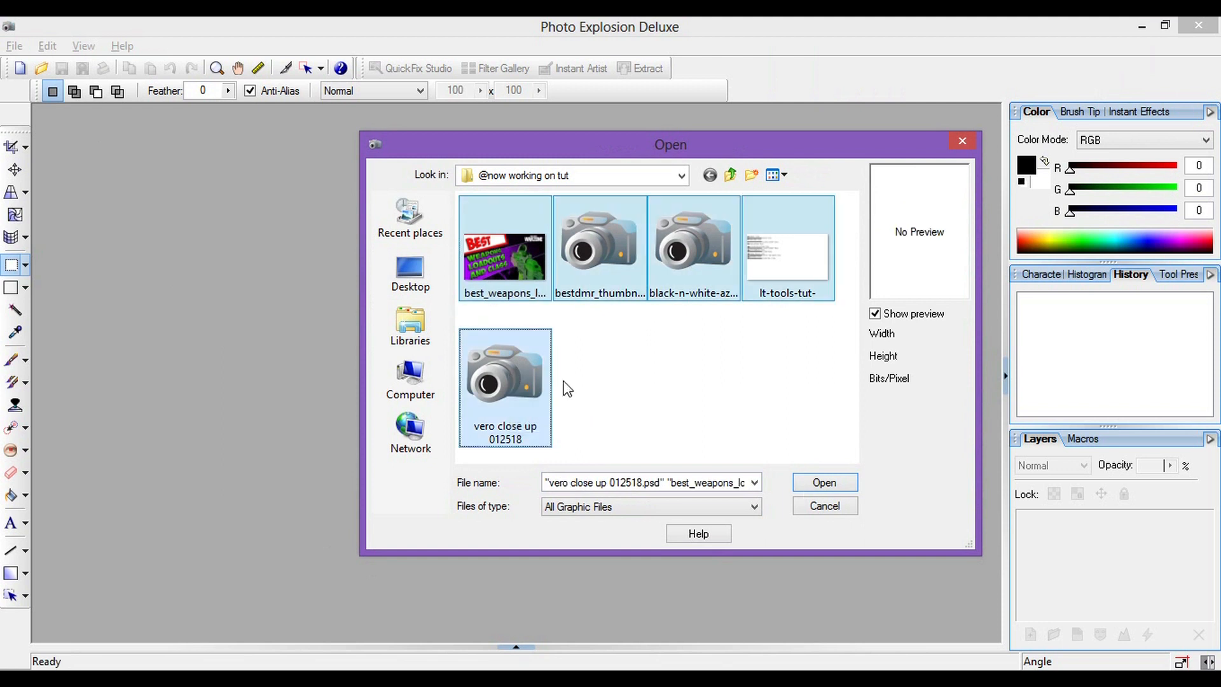
{"action": "left_click", "coordinate": [824, 484]}
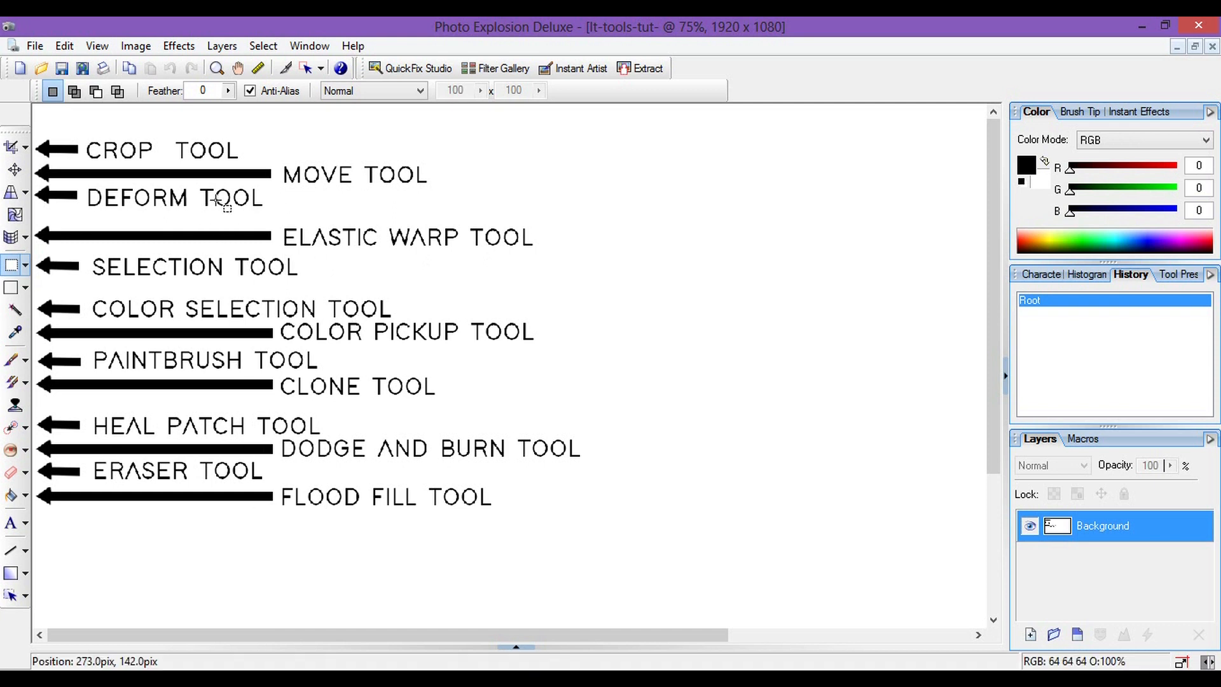
Step: Bring up the black-n-white-az-falls03-tut photo from the open documents and enlarge it to 20%
{"action": "left_click", "coordinate": [517, 649]}
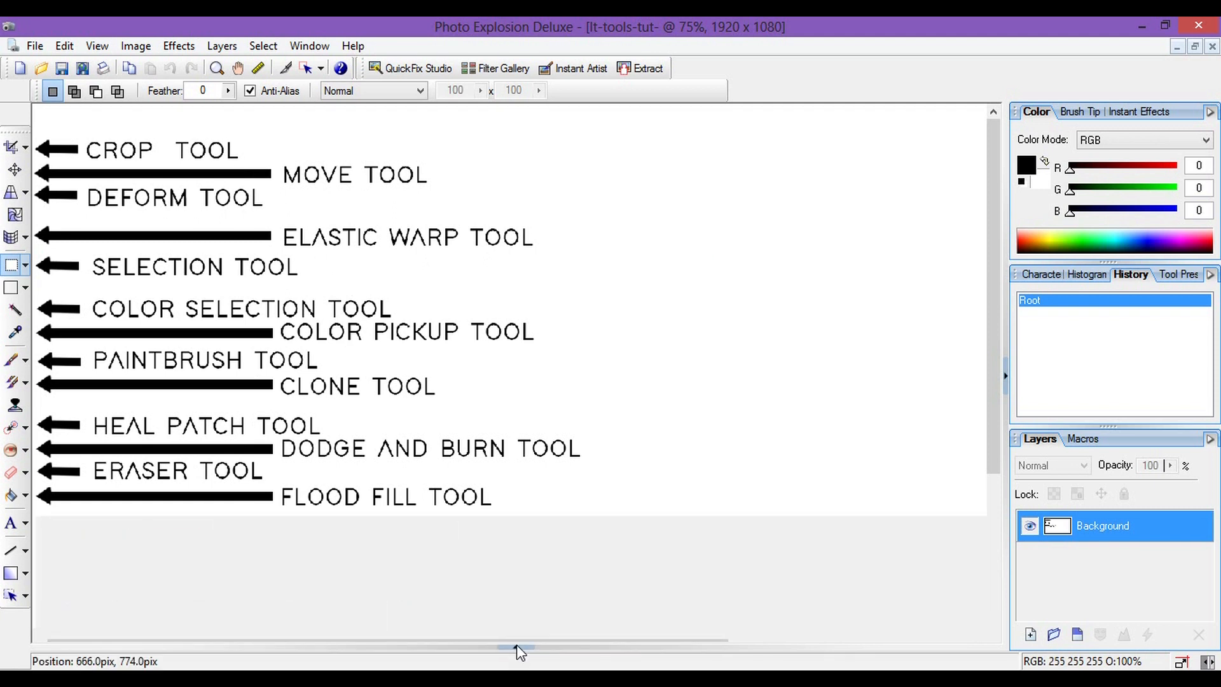
{"action": "left_click", "coordinate": [259, 555]}
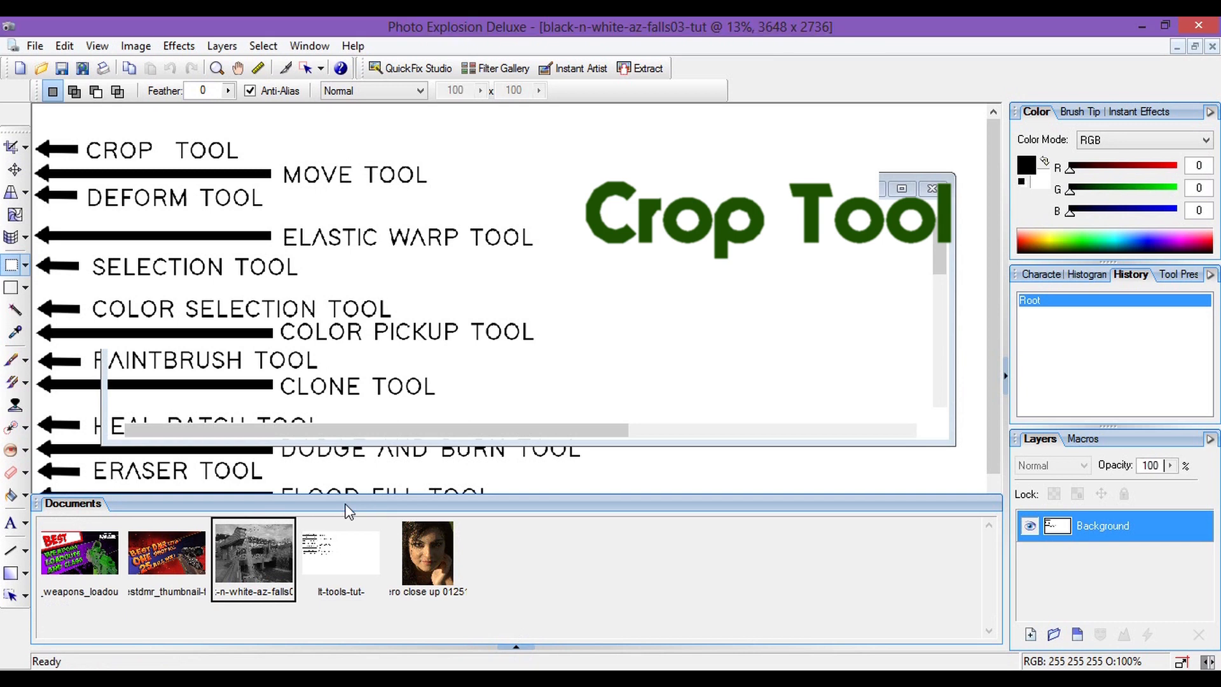
{"action": "scroll", "coordinate": [485, 354], "scroll_direction": "up", "scroll_amount": 3}
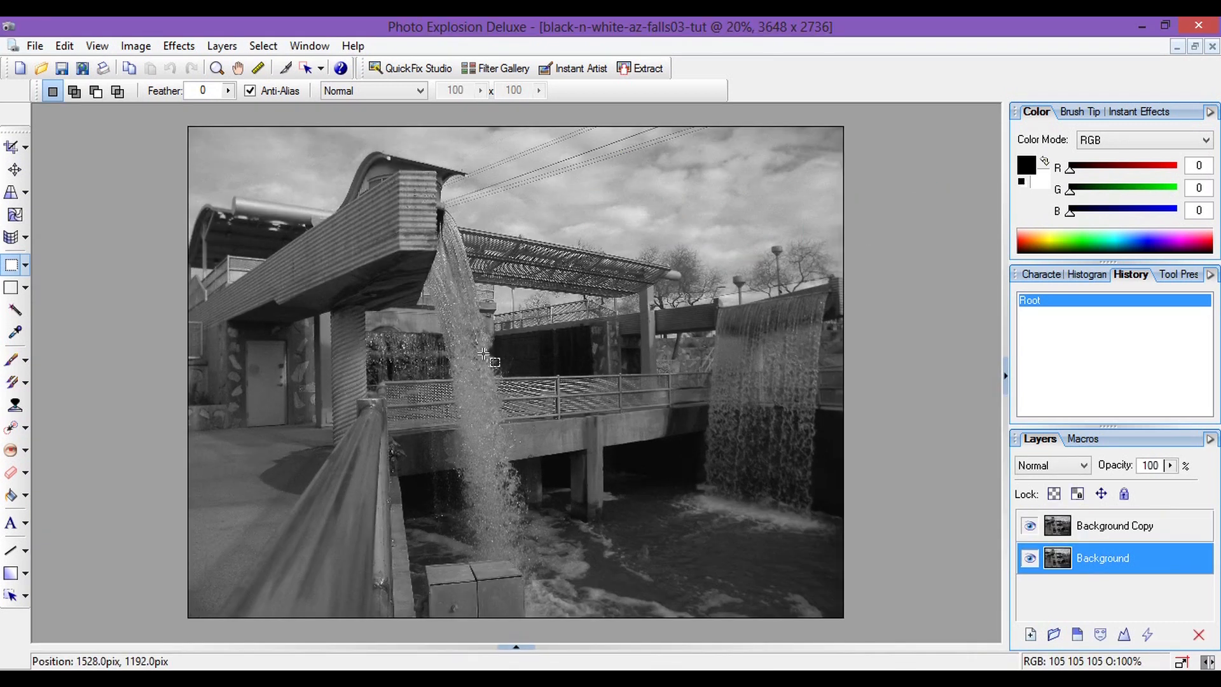
Step: Try an unconstrained crop frame of about 2748 x 2541 px, and reframe the waterfall with an 8 x 10 in frame at full image height
{"action": "left_click", "coordinate": [13, 148]}
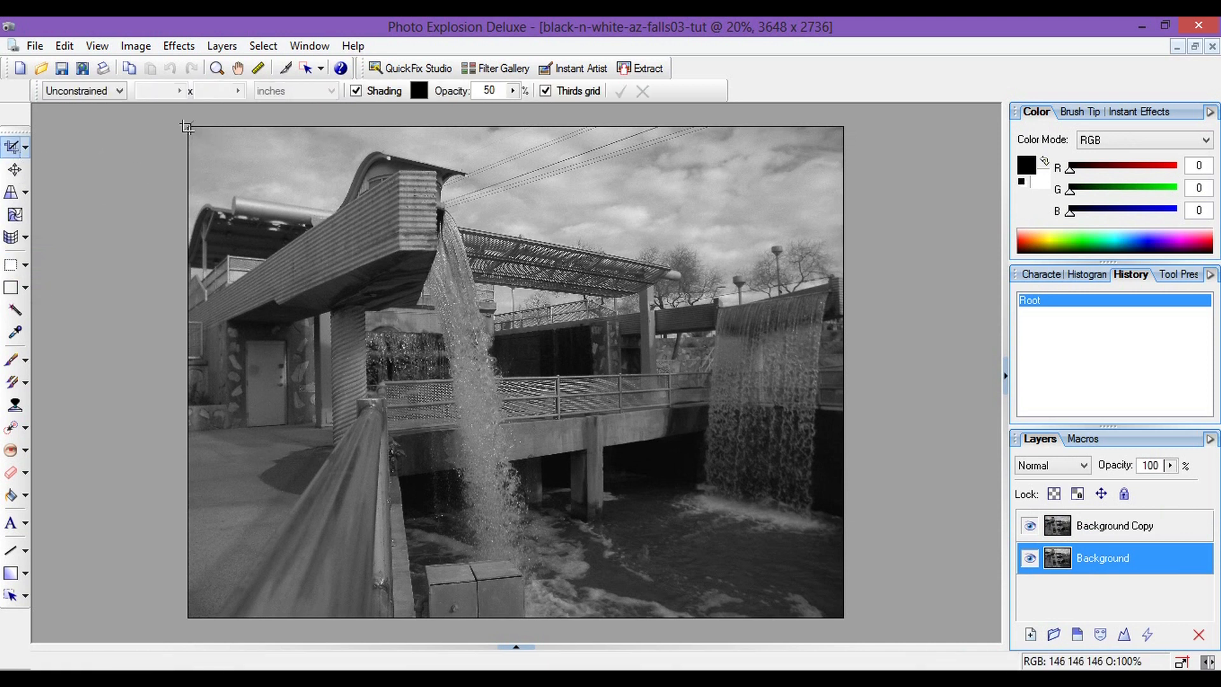
{"action": "left_click_drag", "start_coordinate": [184, 123], "coordinate": [683, 583]}
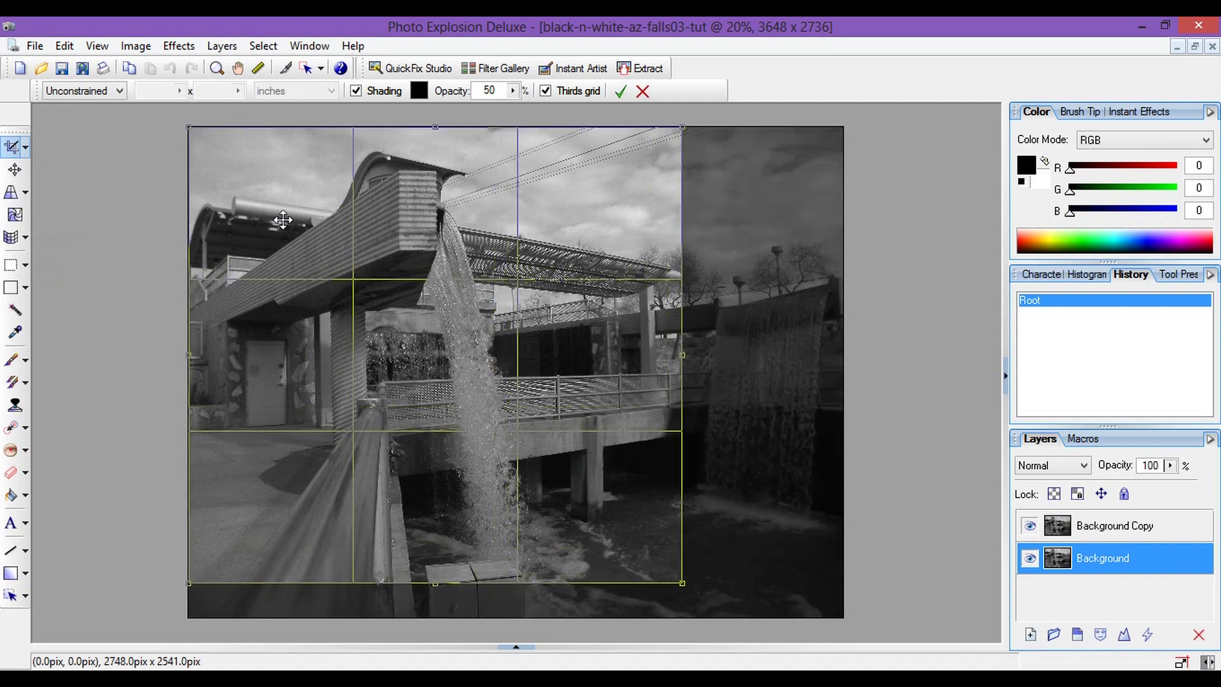
{"action": "left_click", "coordinate": [120, 91]}
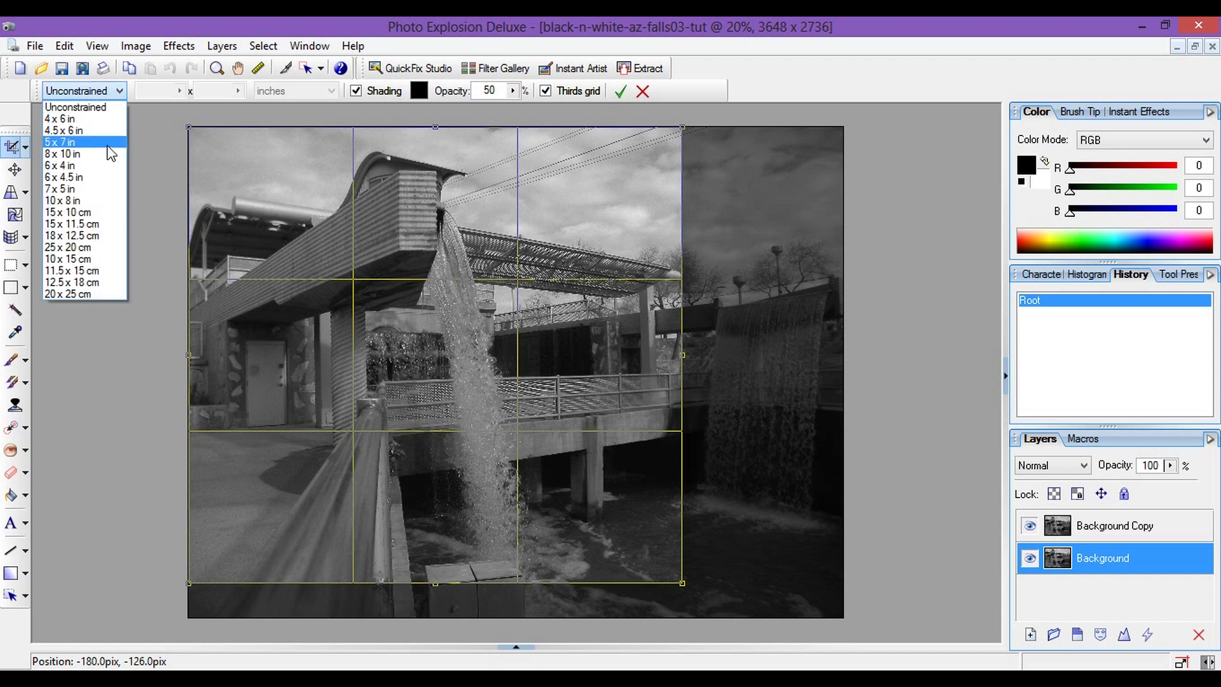
{"action": "left_click", "coordinate": [107, 154]}
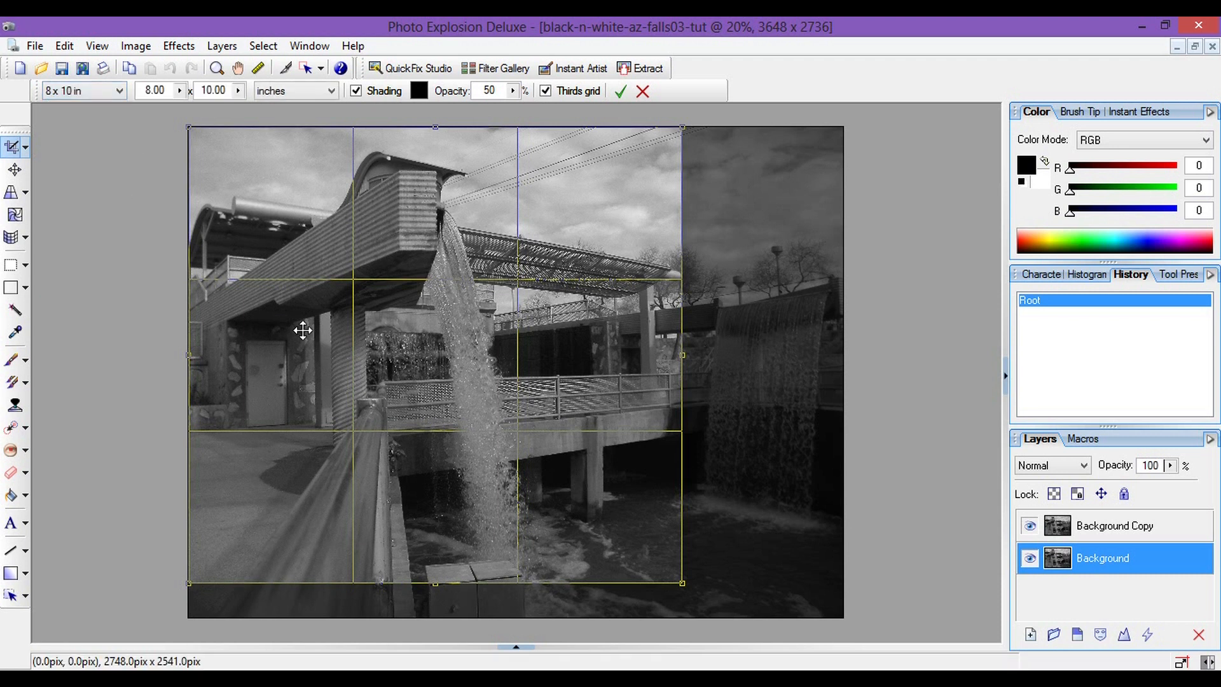
{"action": "left_click_drag", "start_coordinate": [188, 128], "coordinate": [878, 591]}
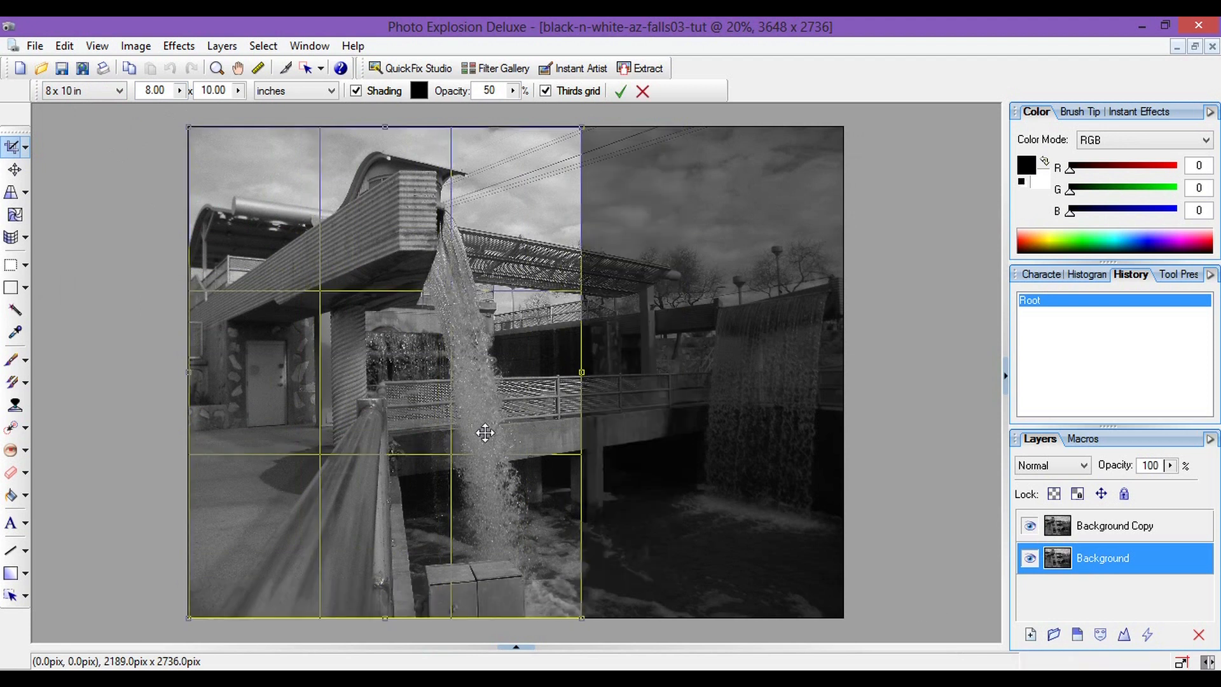
{"action": "left_click_drag", "start_coordinate": [397, 386], "coordinate": [470, 395]}
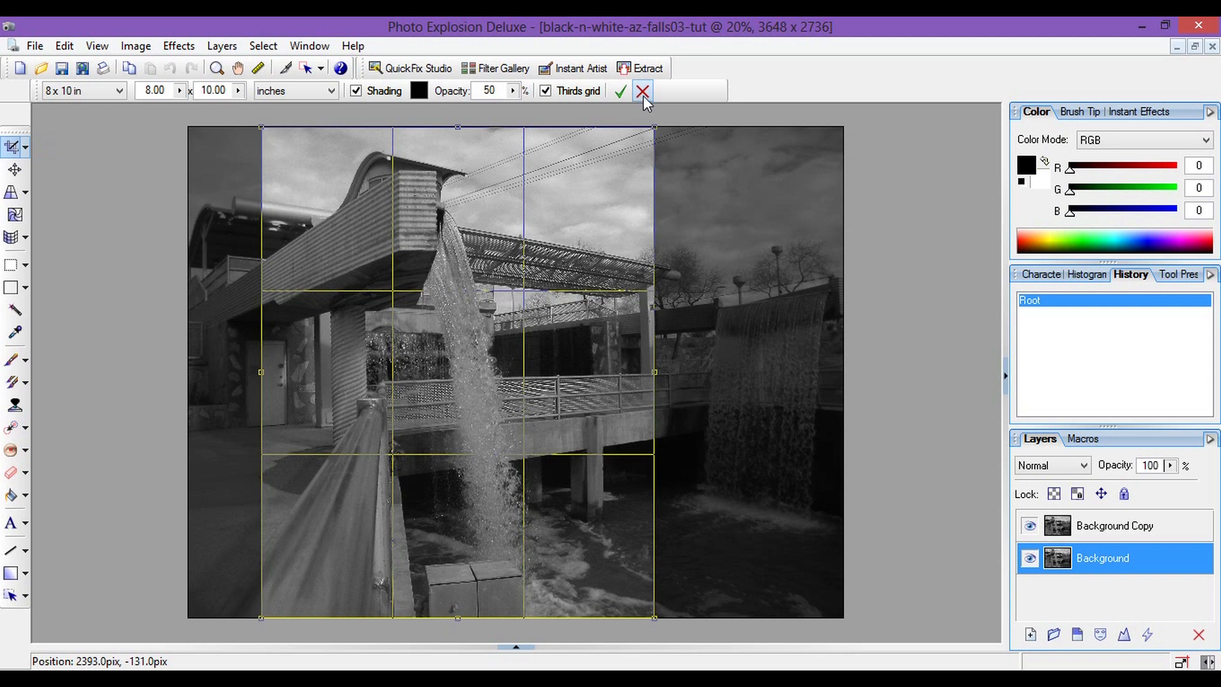
Step: Reframe the crop at 10 x 8 in across nearly the whole photo, and cancel the crop
{"action": "left_click", "coordinate": [121, 92]}
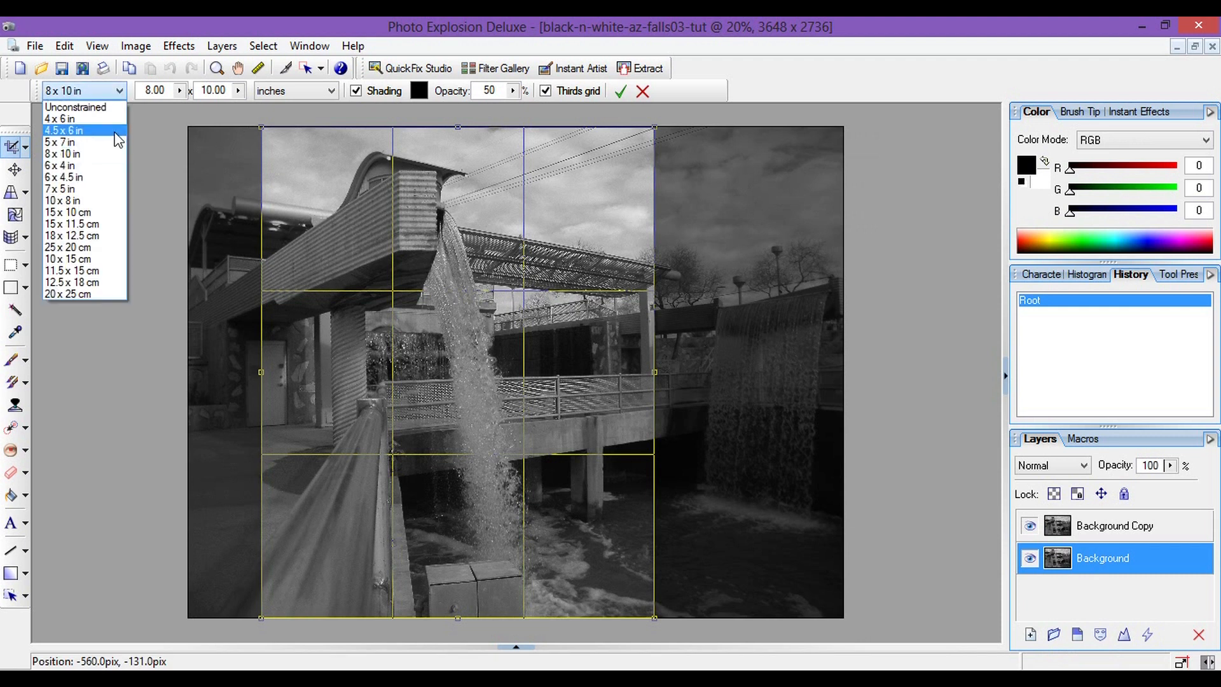
{"action": "left_click", "coordinate": [96, 201]}
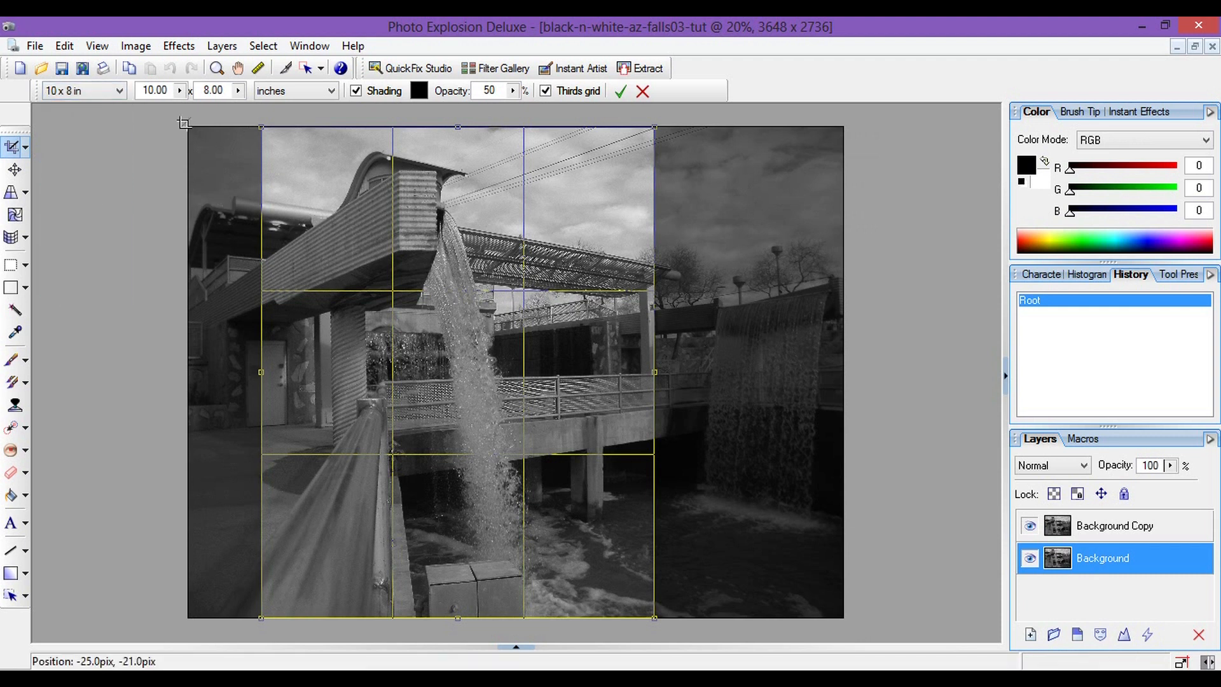
{"action": "left_click_drag", "start_coordinate": [181, 121], "coordinate": [800, 576]}
{"action": "left_click_drag", "start_coordinate": [490, 407], "coordinate": [506, 407]}
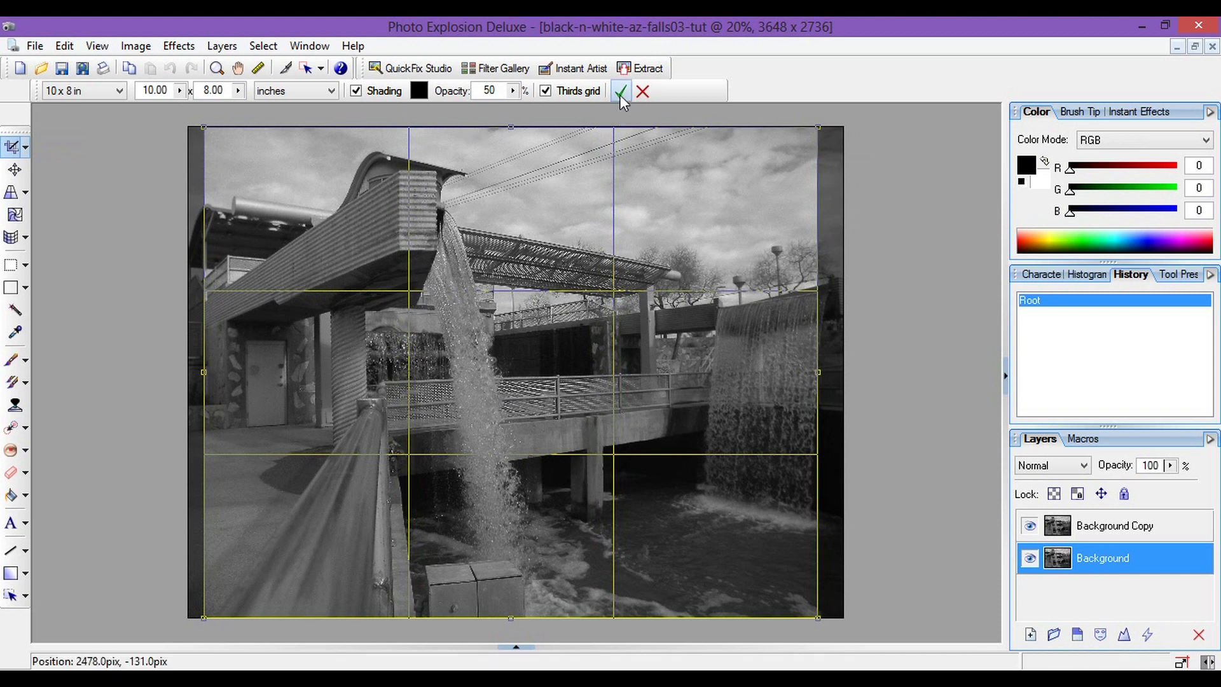
{"action": "left_click", "coordinate": [643, 91]}
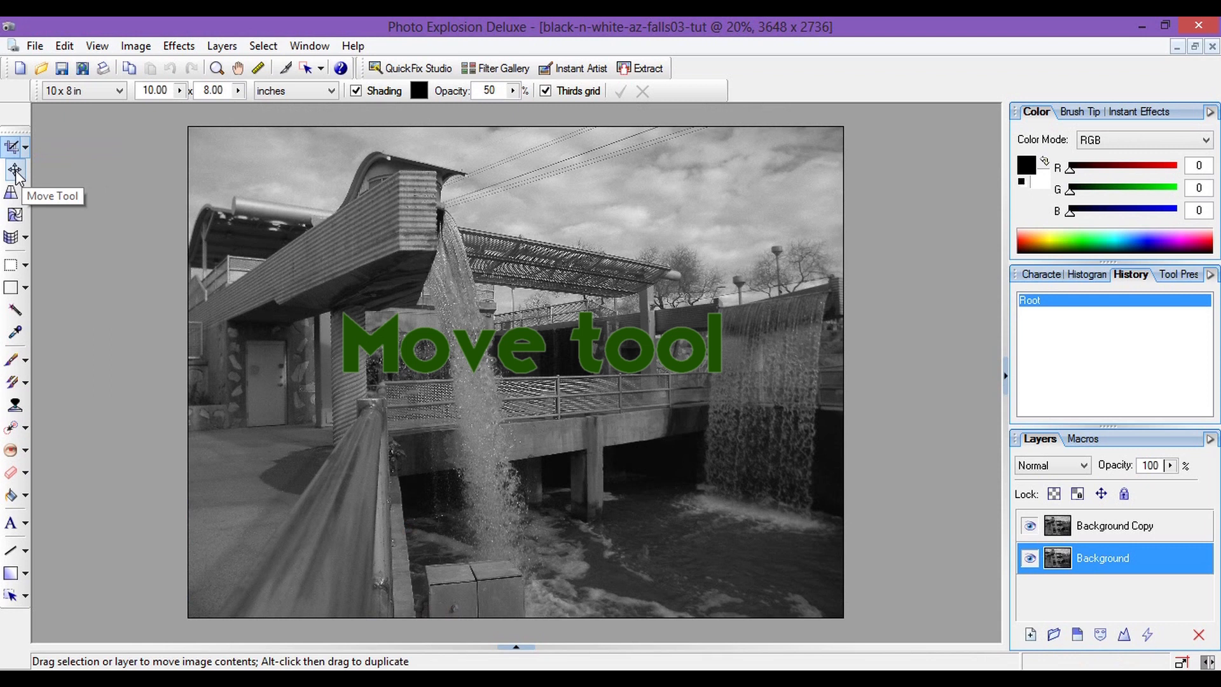
Step: Try the Move Tool on the Background Copy layer, shifting it down and left, and back up and right
{"action": "left_click", "coordinate": [15, 170]}
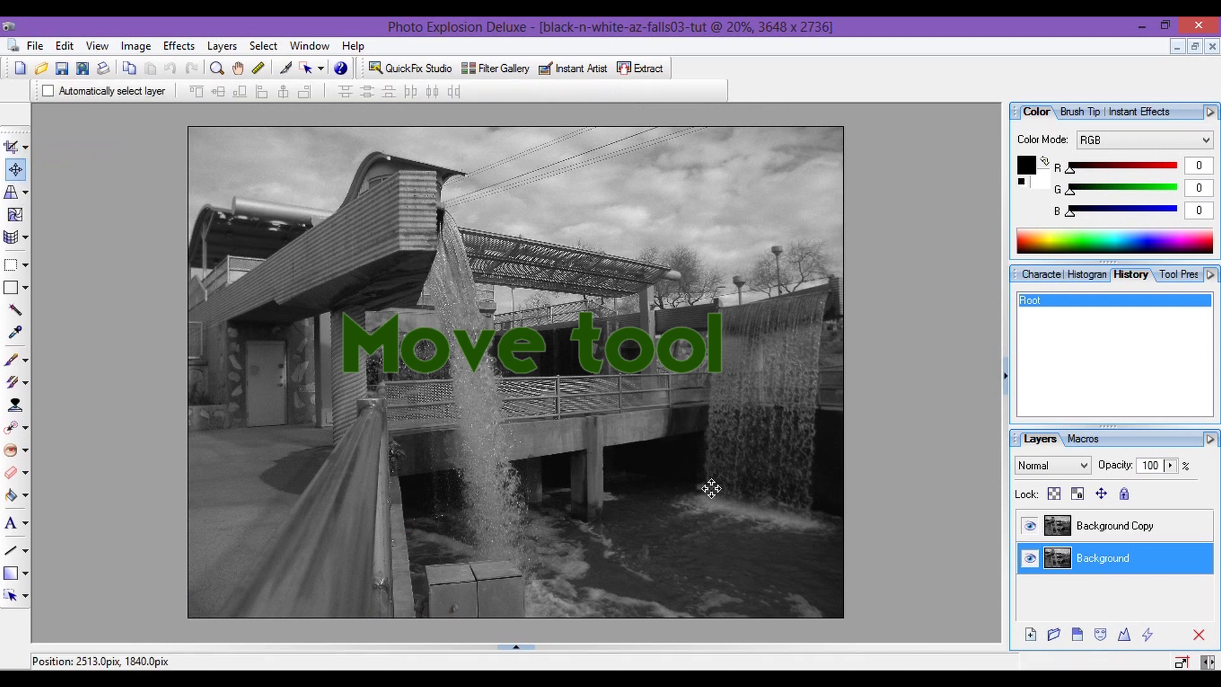
{"action": "left_click", "coordinate": [1129, 526]}
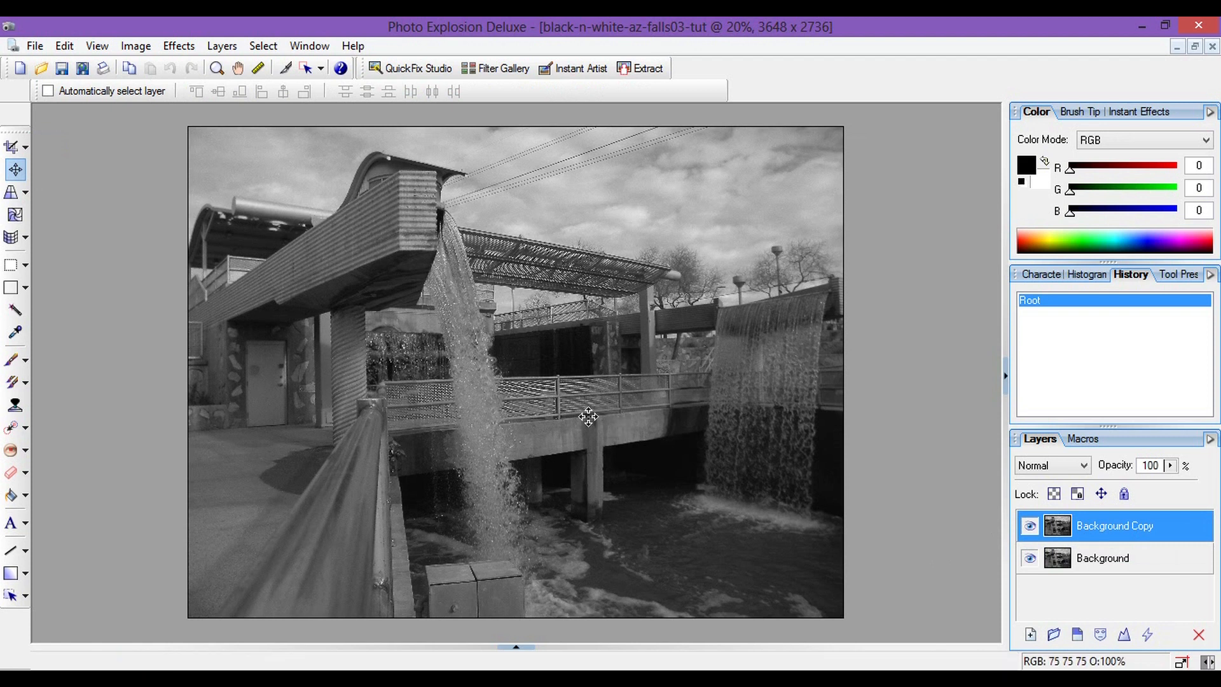
{"action": "left_click_drag", "start_coordinate": [511, 366], "coordinate": [451, 422]}
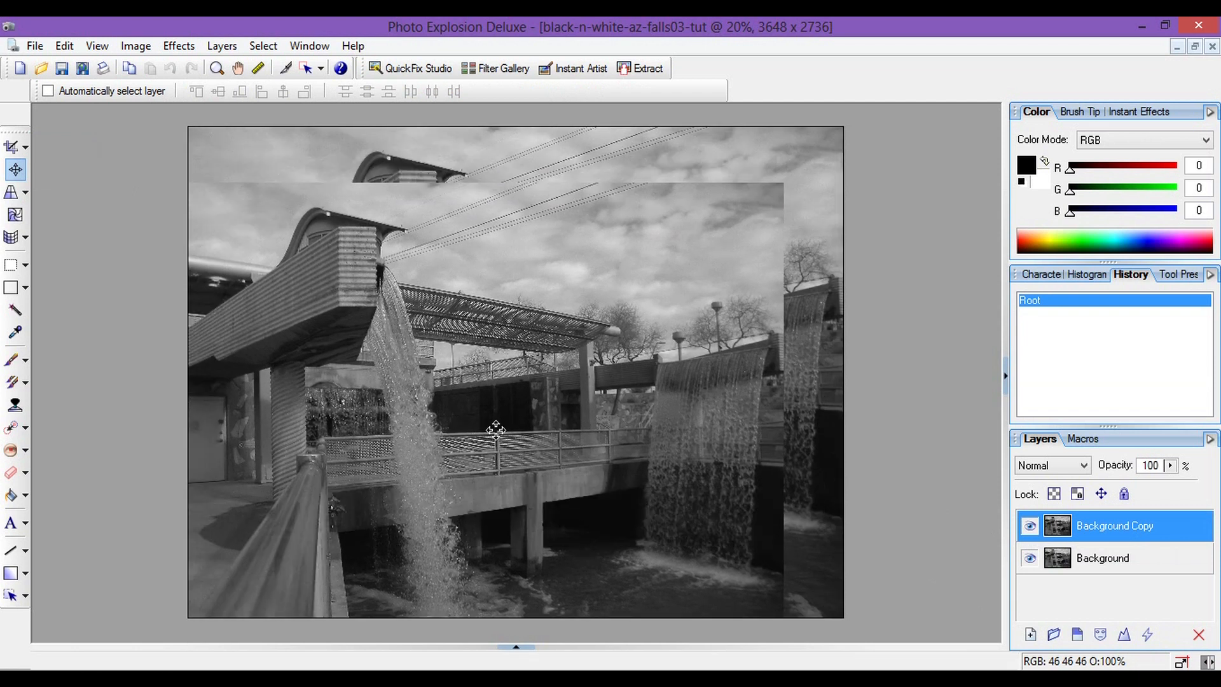
{"action": "left_click_drag", "start_coordinate": [526, 406], "coordinate": [581, 366]}
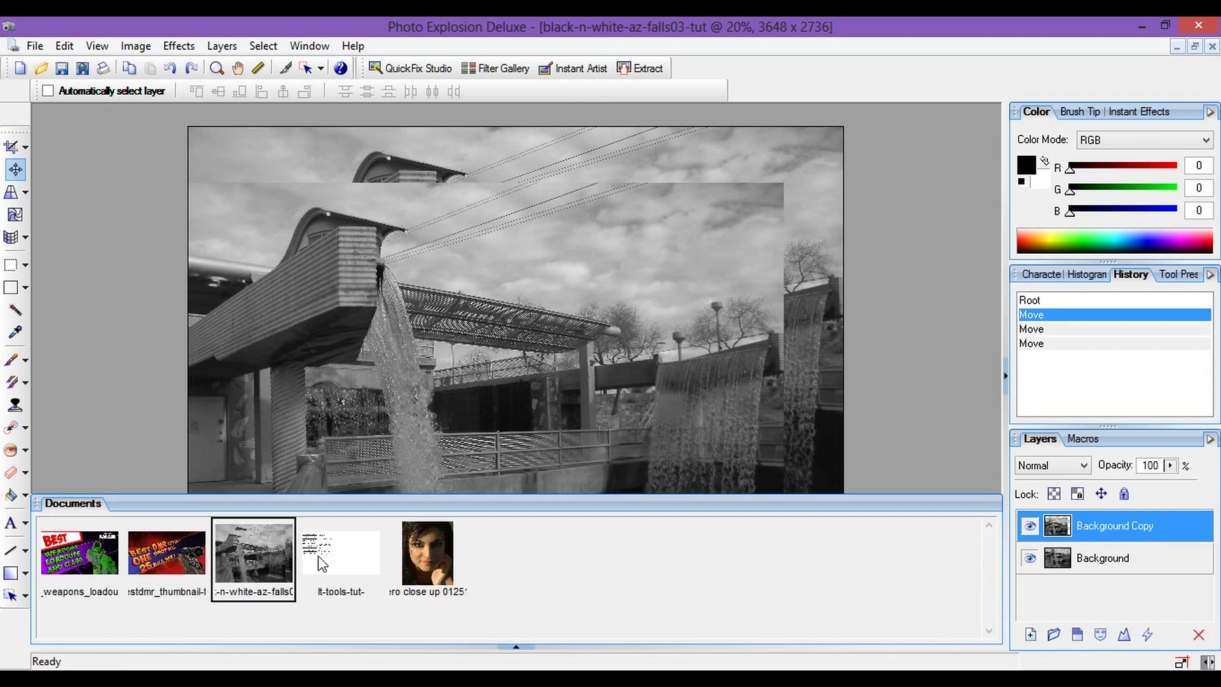
Step: Consult the tool overview in the lt-tools-tut document, and return to the waterfall photo
{"action": "left_click", "coordinate": [319, 557]}
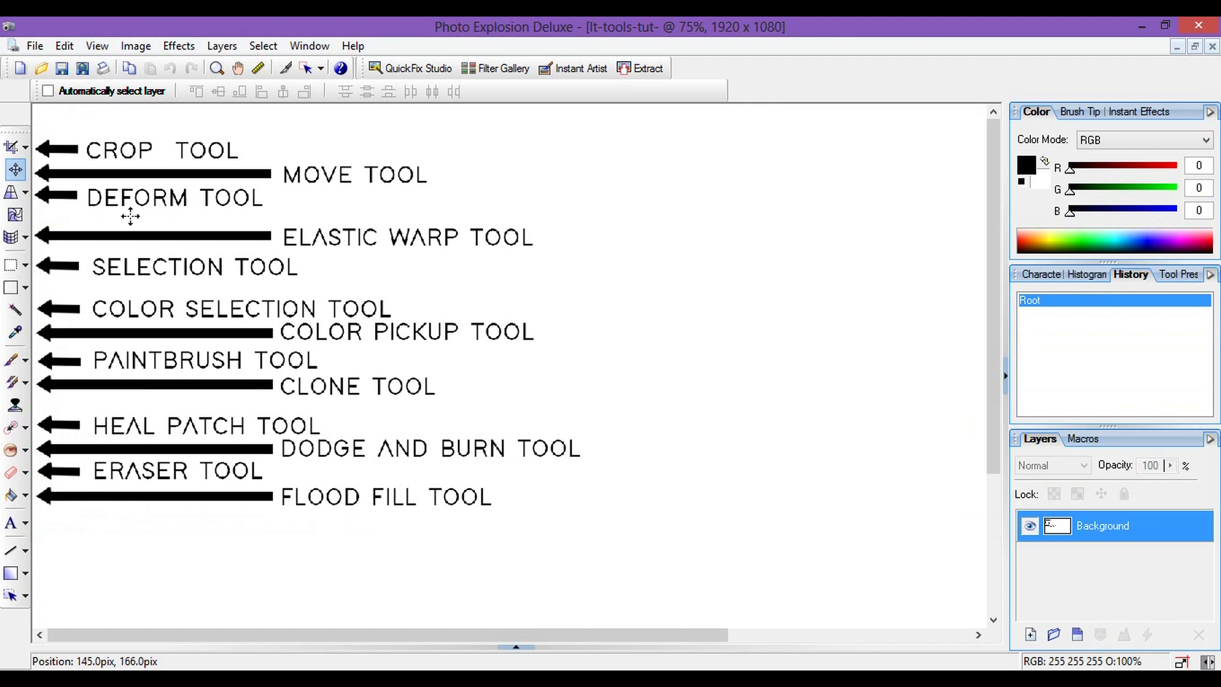
{"action": "mouse_move", "coordinate": [420, 594]}
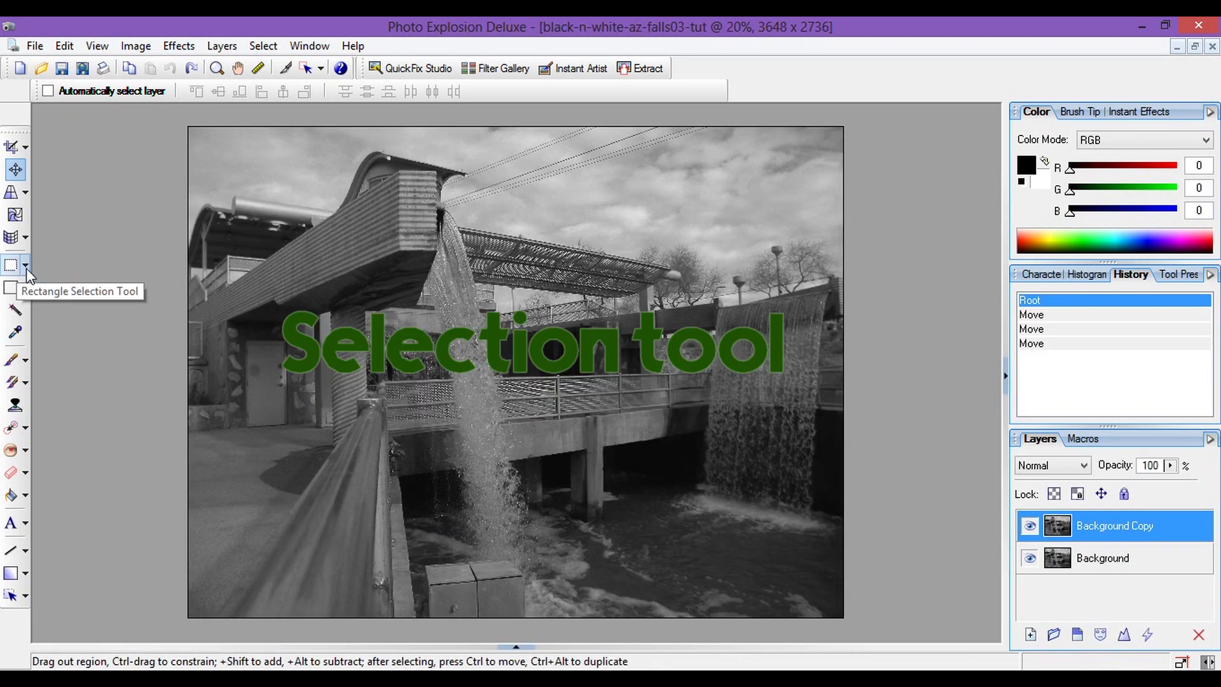
Step: Go through the ellipse, freehand, polygon and magnetic selection tools, and make a rectangular selection from the photo's upper-left corner across most of it
{"action": "left_click", "coordinate": [26, 267]}
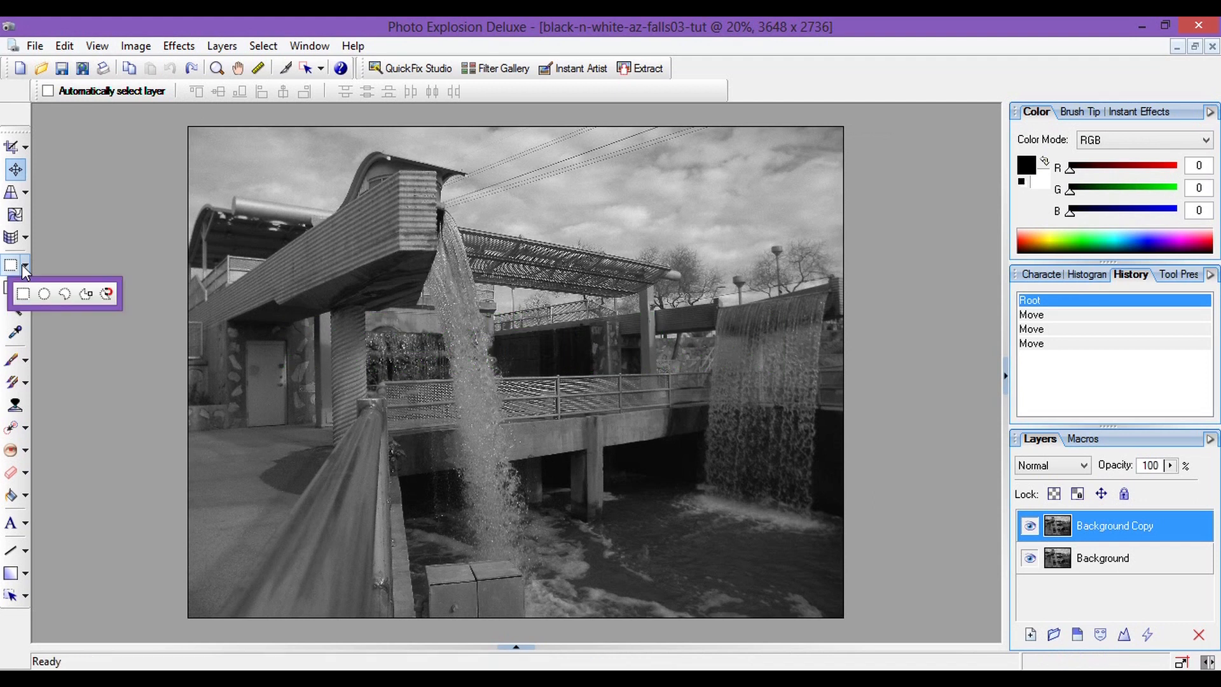
{"action": "left_click", "coordinate": [43, 296]}
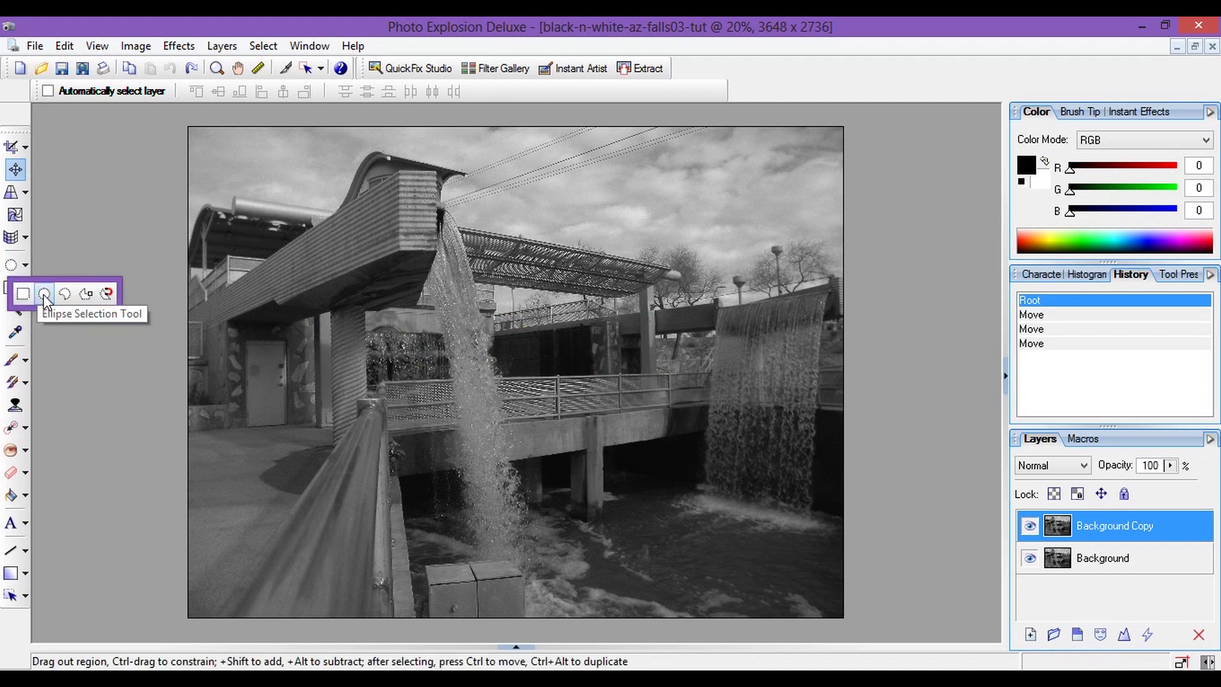
{"action": "left_click", "coordinate": [65, 296]}
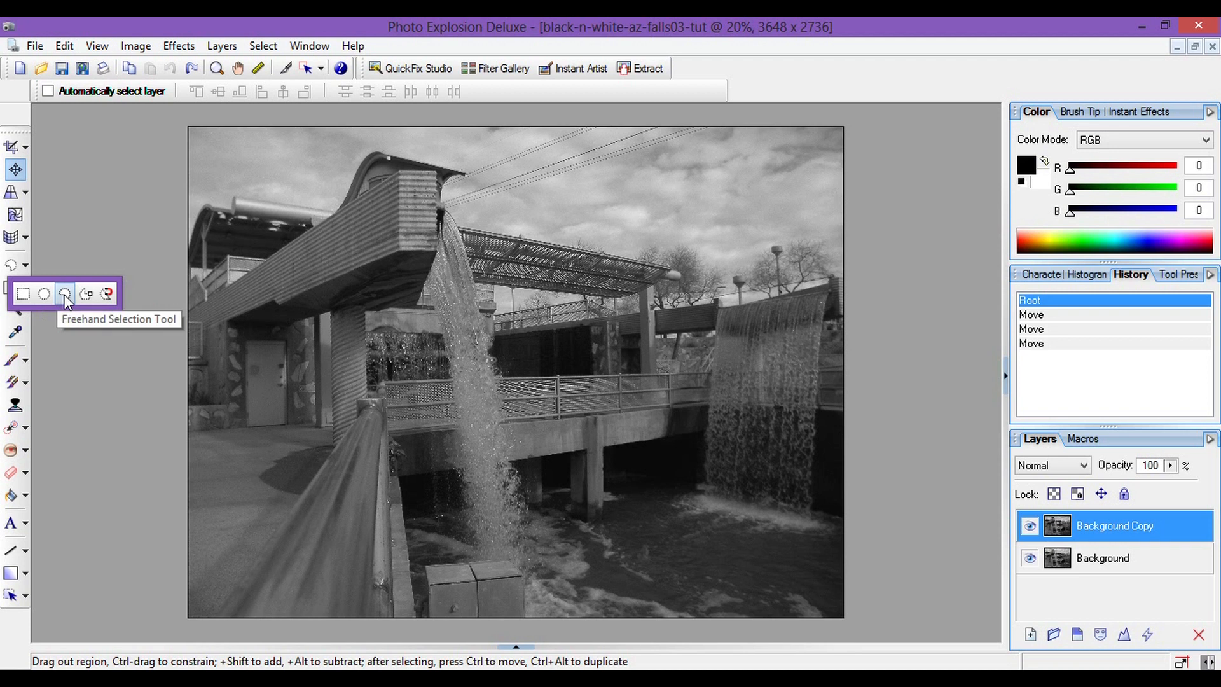
{"action": "left_click", "coordinate": [91, 294]}
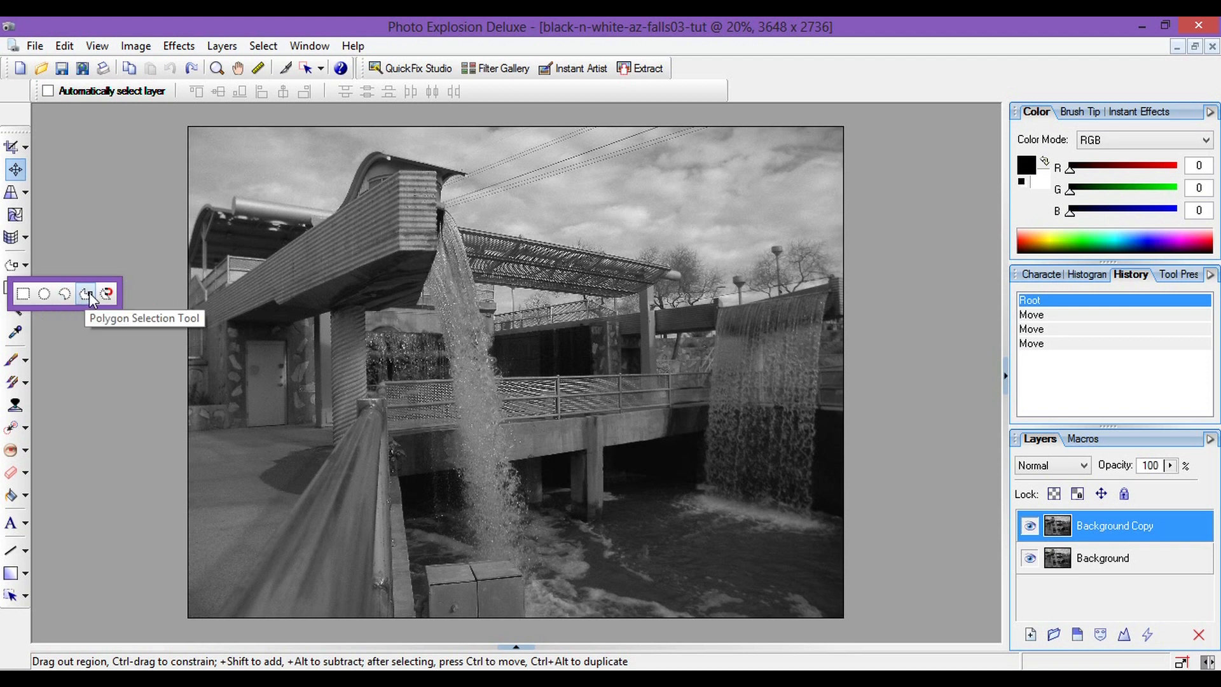
{"action": "left_click", "coordinate": [102, 294]}
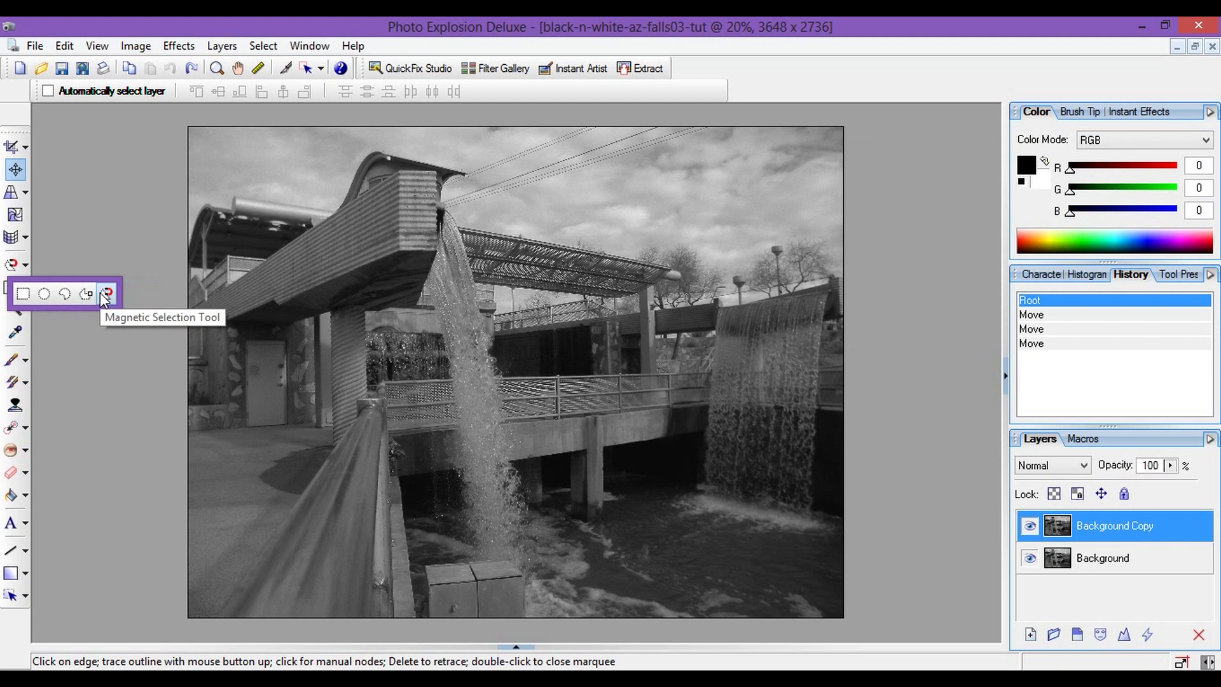
{"action": "left_click", "coordinate": [24, 294]}
{"action": "left_click_drag", "start_coordinate": [188, 126], "coordinate": [726, 509]}
Step: Try the Deform Tool on the selected region, stretching its lower and right edges and pulling its lower-right corner inward, and undo the deformation
{"action": "left_click", "coordinate": [12, 194]}
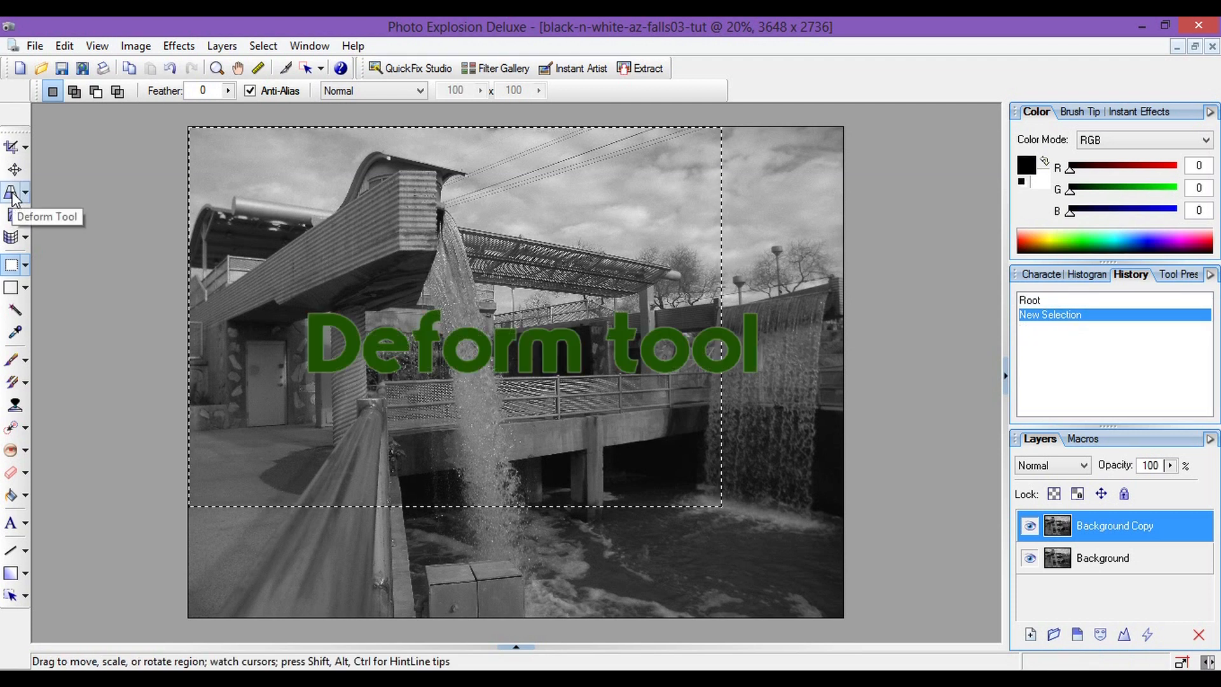
{"action": "left_click", "coordinate": [12, 192]}
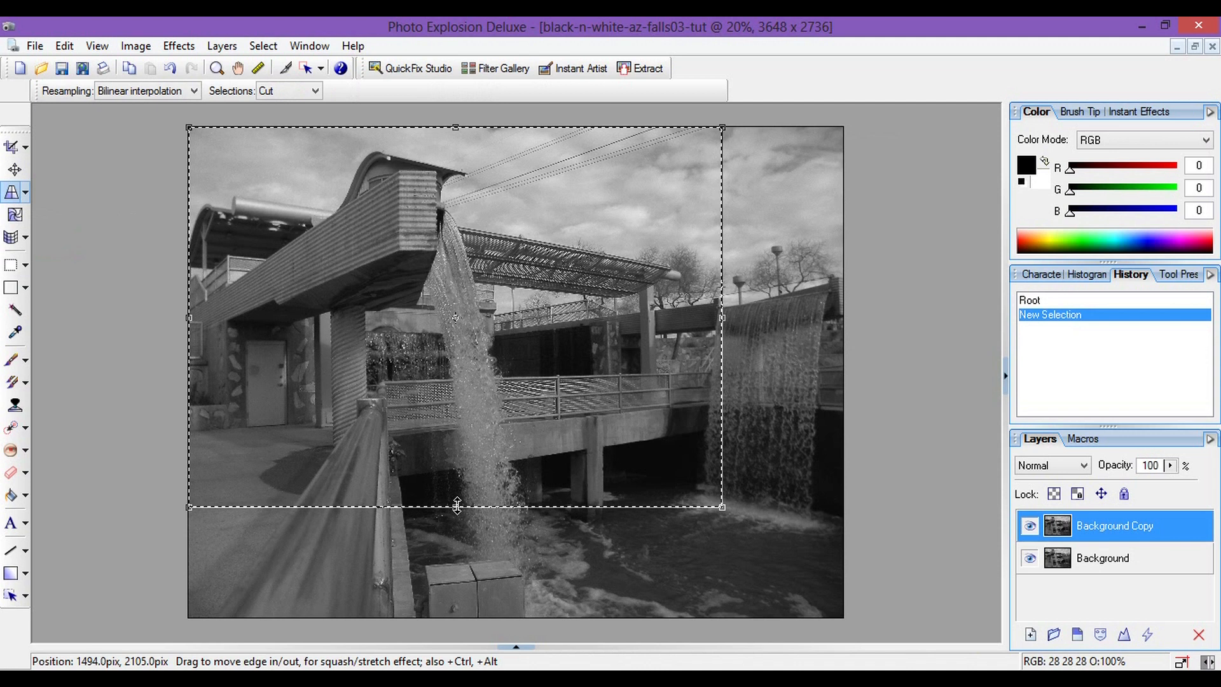
{"action": "left_click_drag", "start_coordinate": [458, 506], "coordinate": [456, 545]}
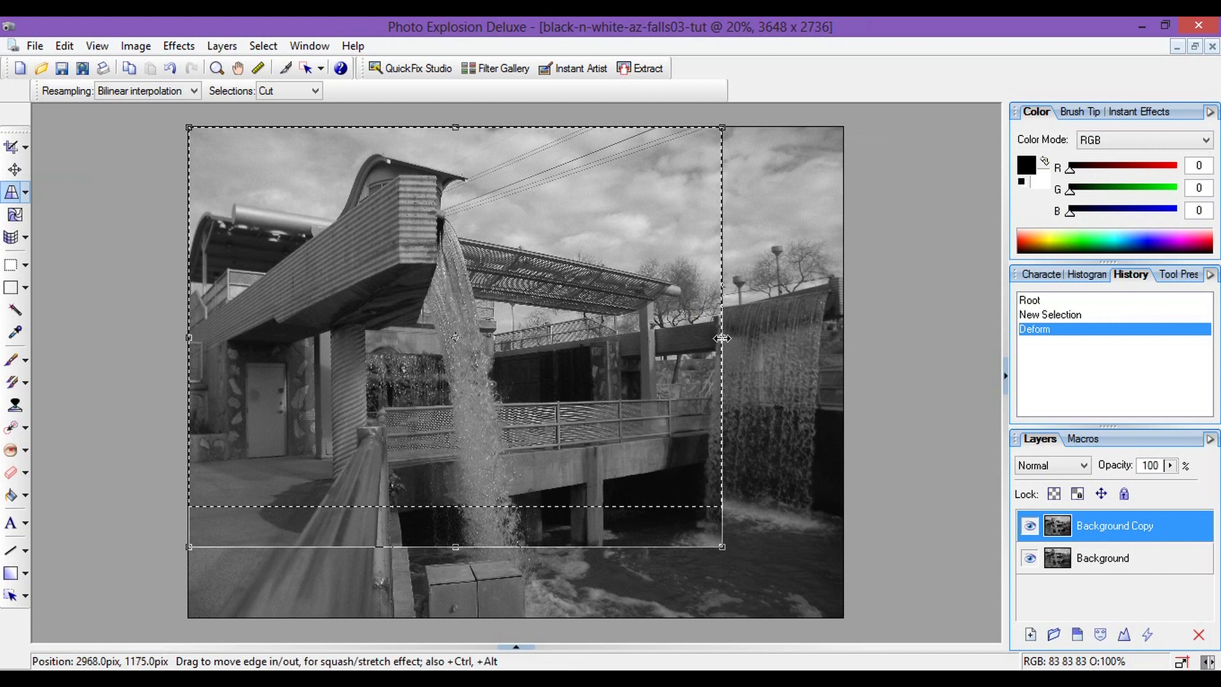
{"action": "left_click_drag", "start_coordinate": [730, 336], "coordinate": [765, 332]}
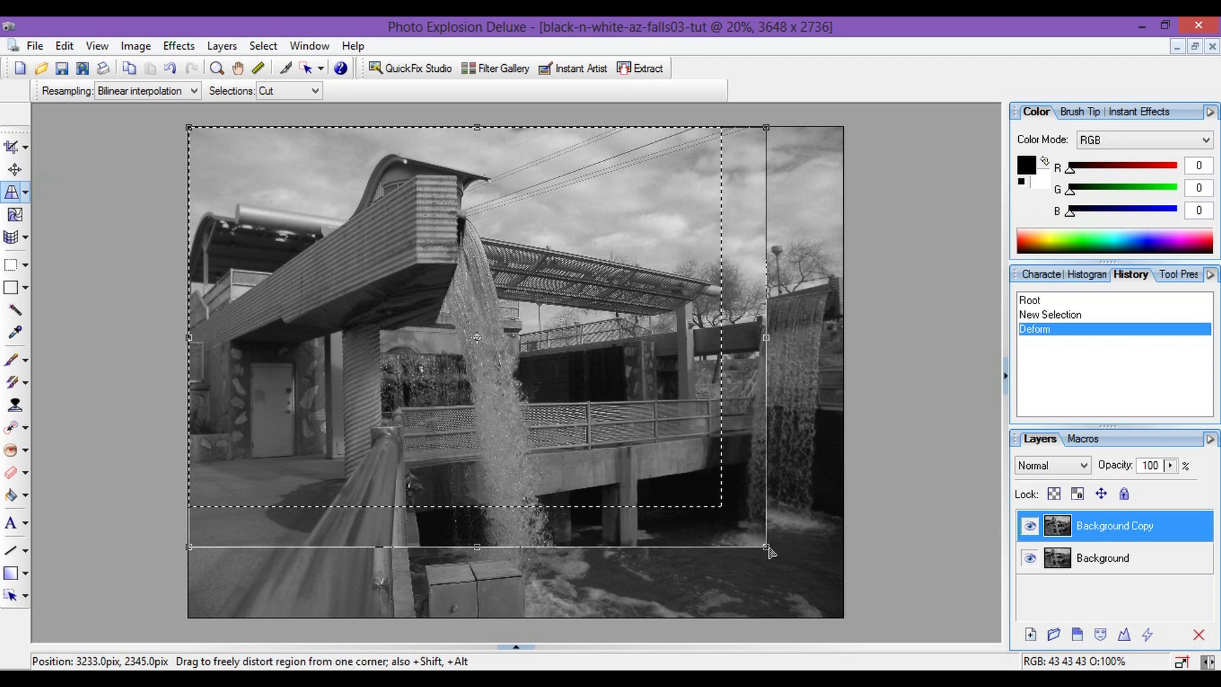
{"action": "left_click_drag", "start_coordinate": [767, 548], "coordinate": [666, 455]}
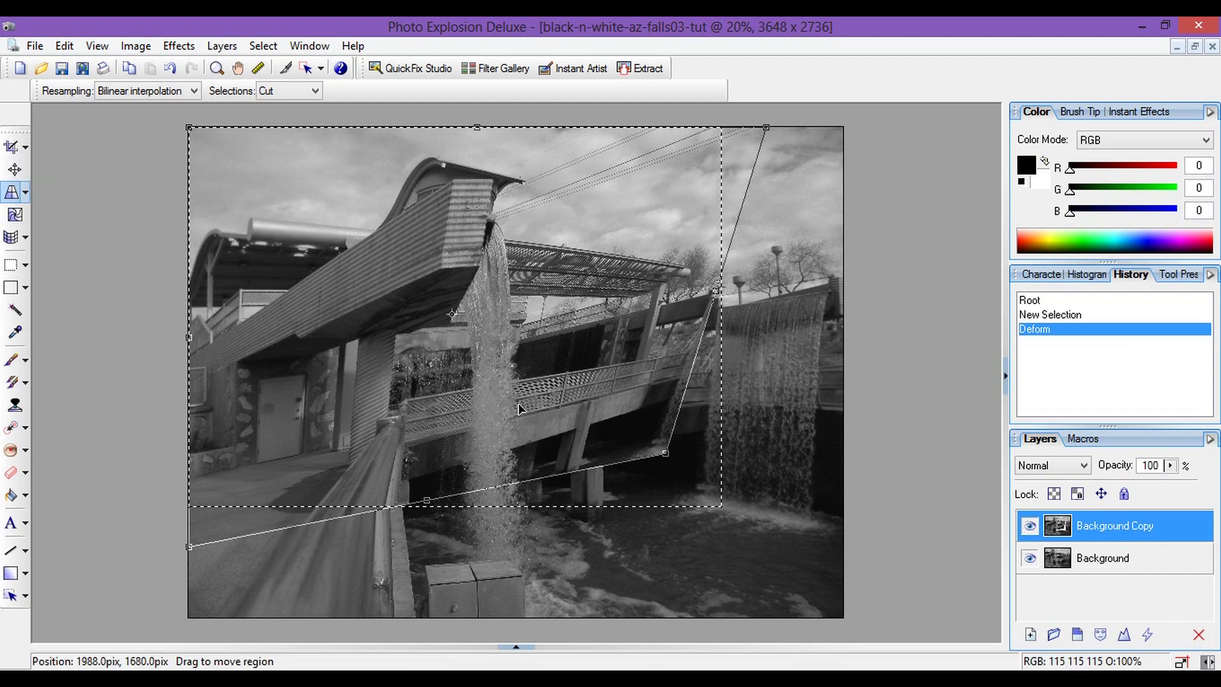
{"action": "left_click", "coordinate": [171, 70]}
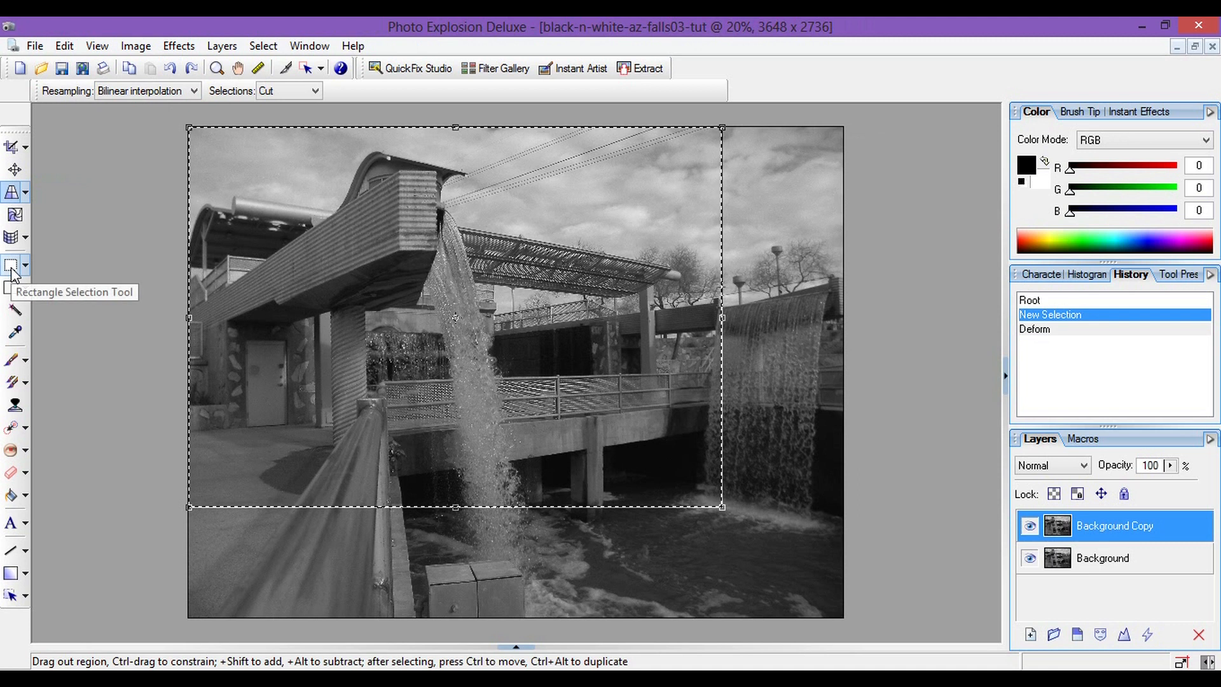
Step: Clear the rectangular selection on the waterfall photo, and switch to the bestdmr_thumbnail-tut document
{"action": "left_click", "coordinate": [12, 267]}
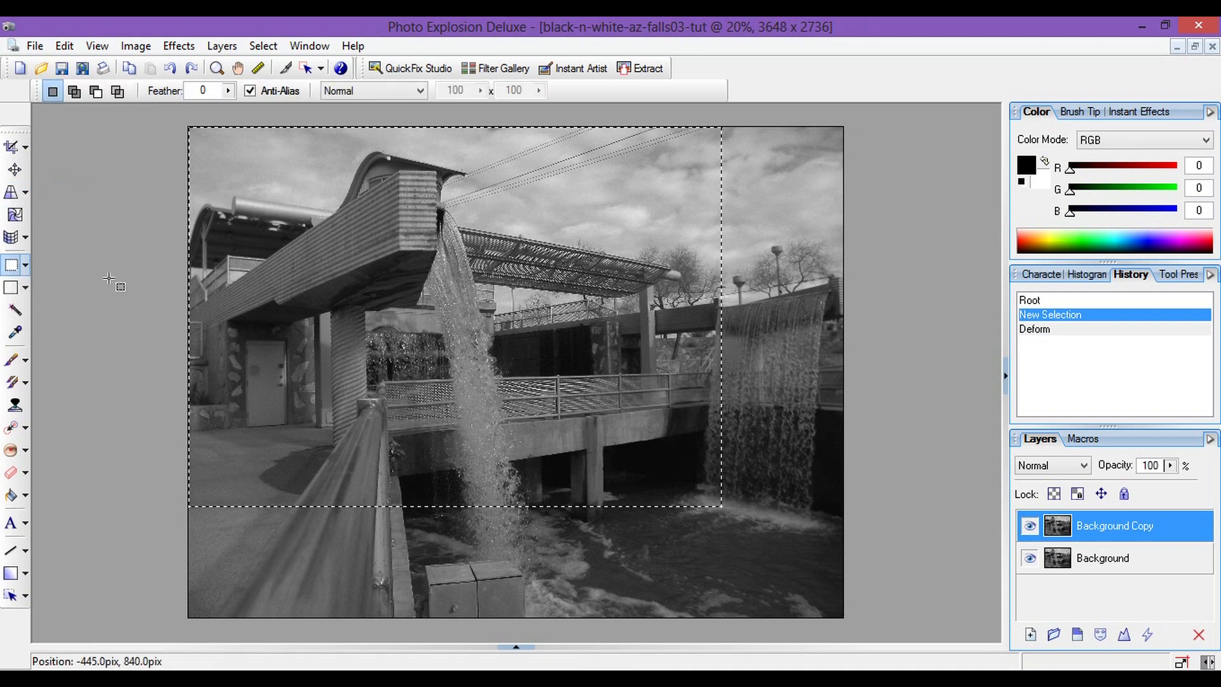
{"action": "left_click_drag", "start_coordinate": [109, 279], "coordinate": [119, 297]}
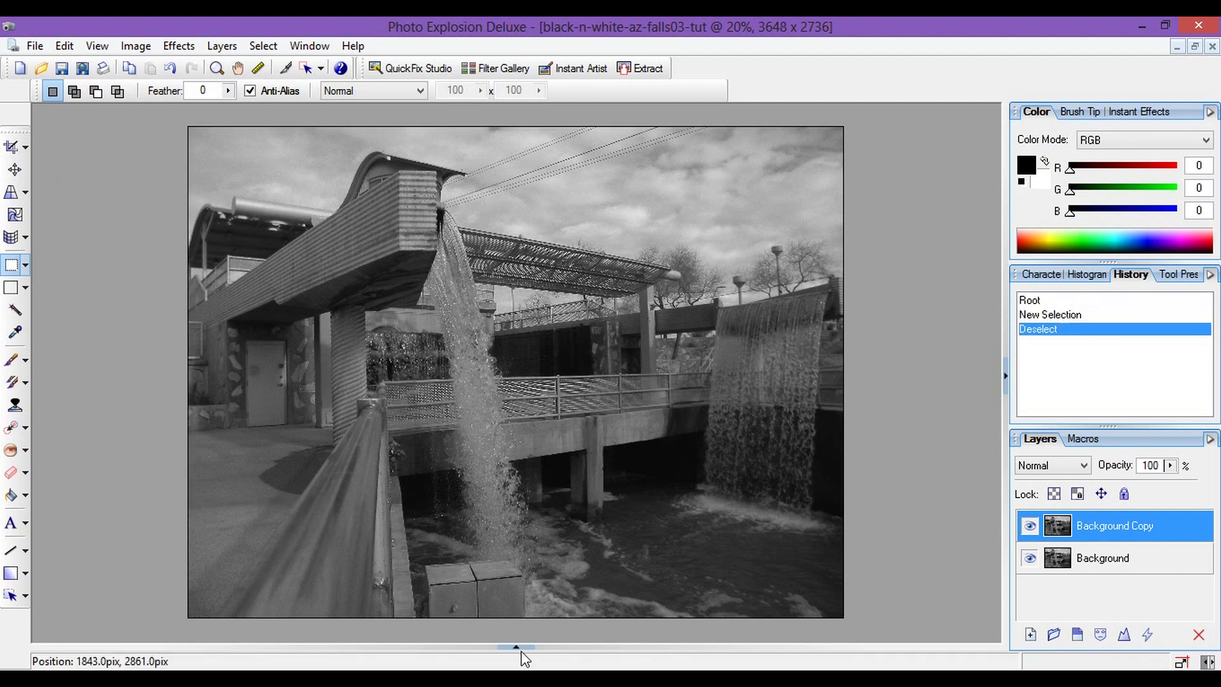
{"action": "left_click", "coordinate": [516, 648]}
{"action": "left_click", "coordinate": [140, 542]}
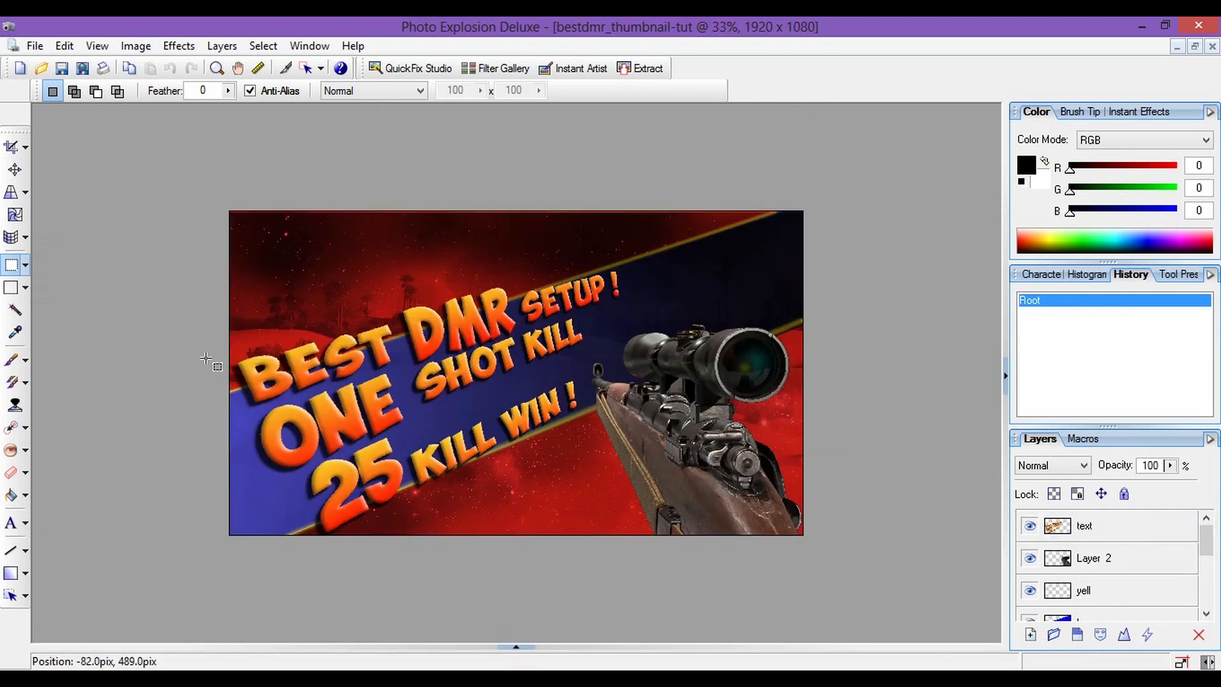
Step: Select the blue band on layer b by color at tolerance 40, and sample its light blue as background and dark navy as foreground
{"action": "left_click", "coordinate": [17, 313]}
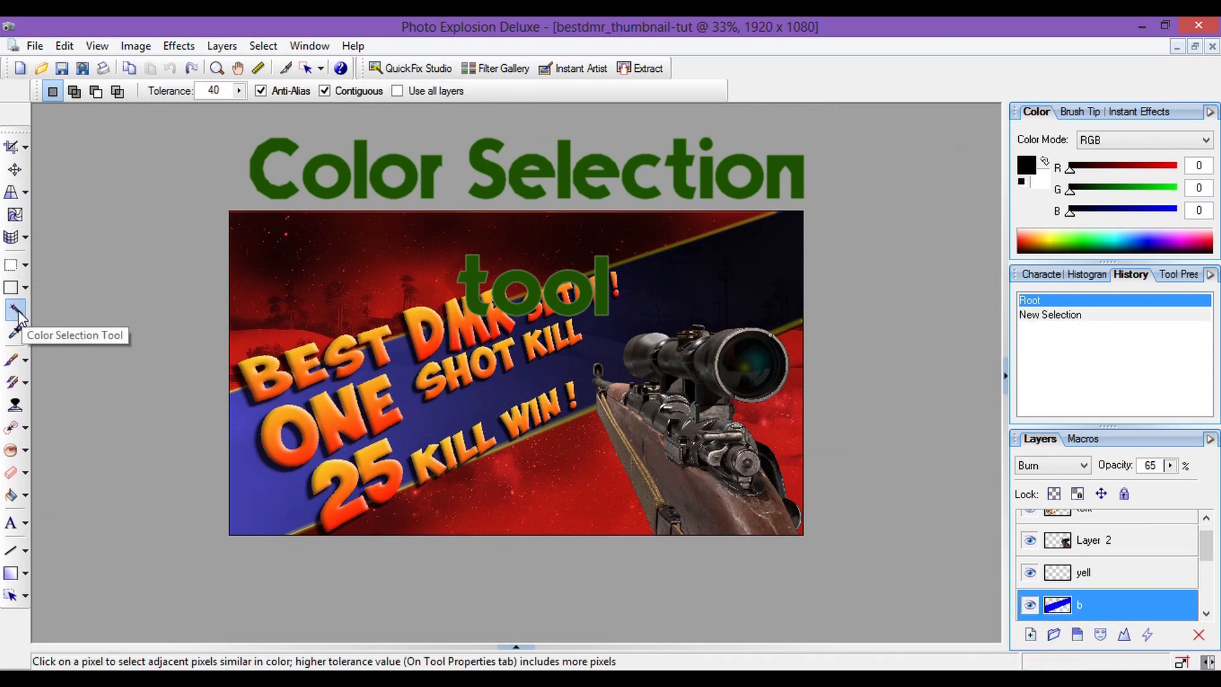
{"action": "left_click", "coordinate": [278, 491]}
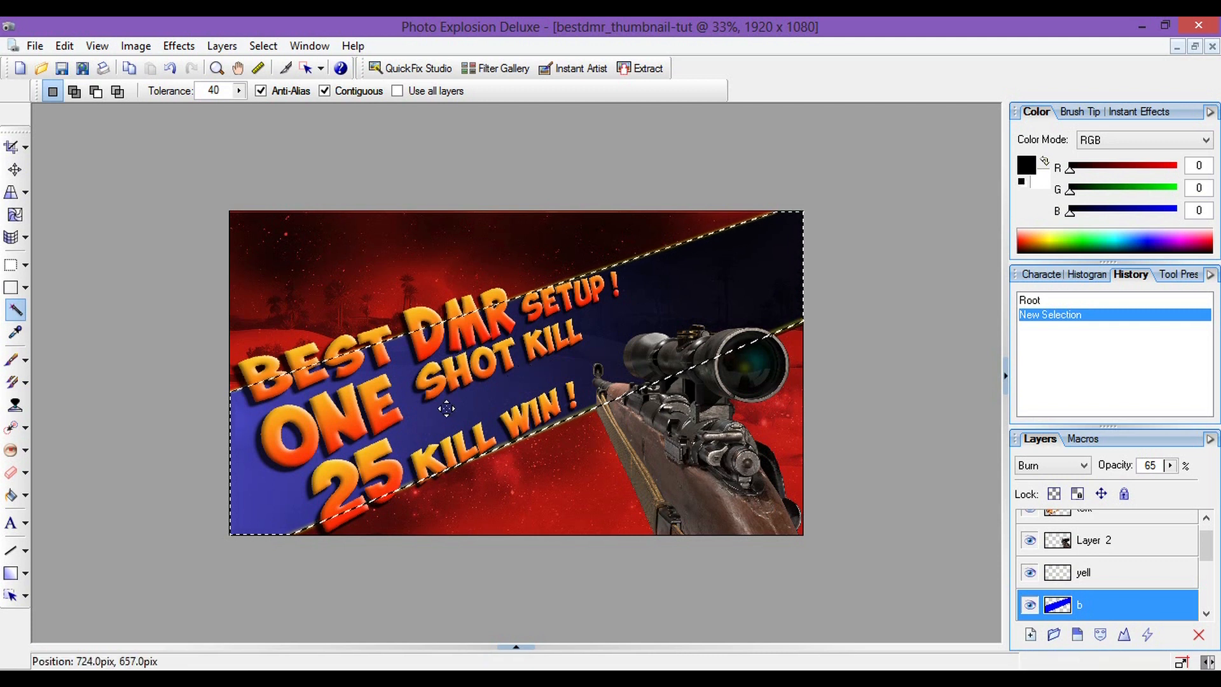
{"action": "left_click", "coordinate": [16, 339]}
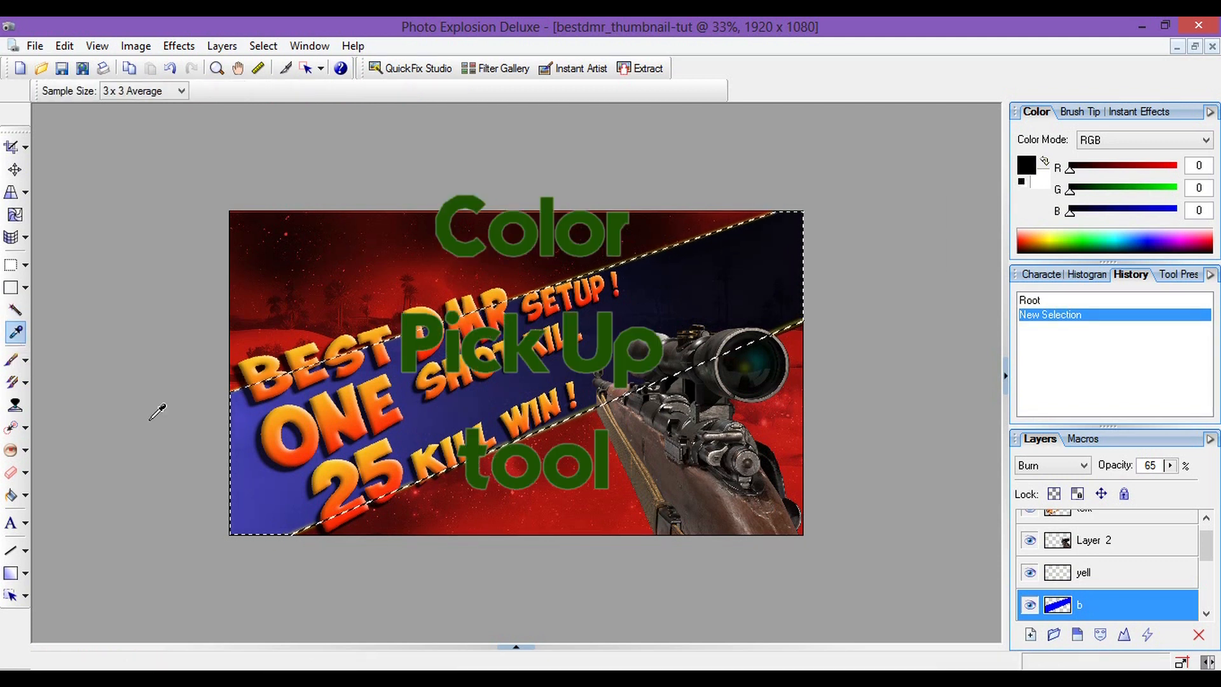
{"action": "left_click", "coordinate": [640, 309]}
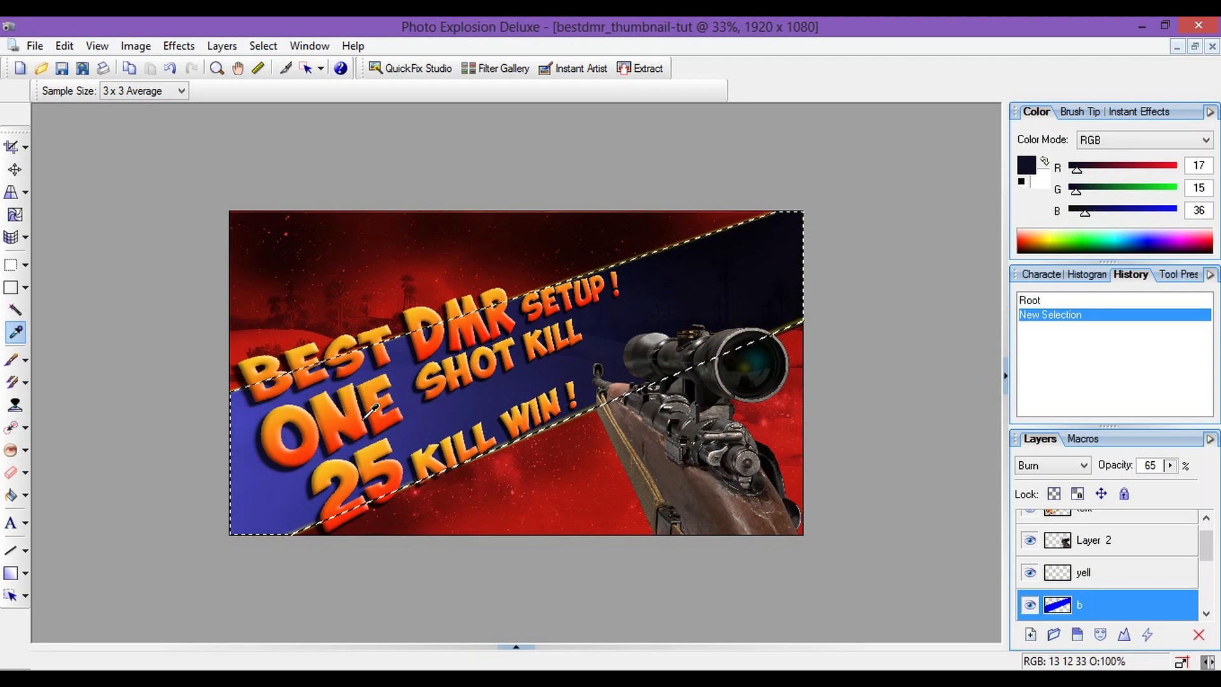
{"action": "left_click", "coordinate": [301, 478]}
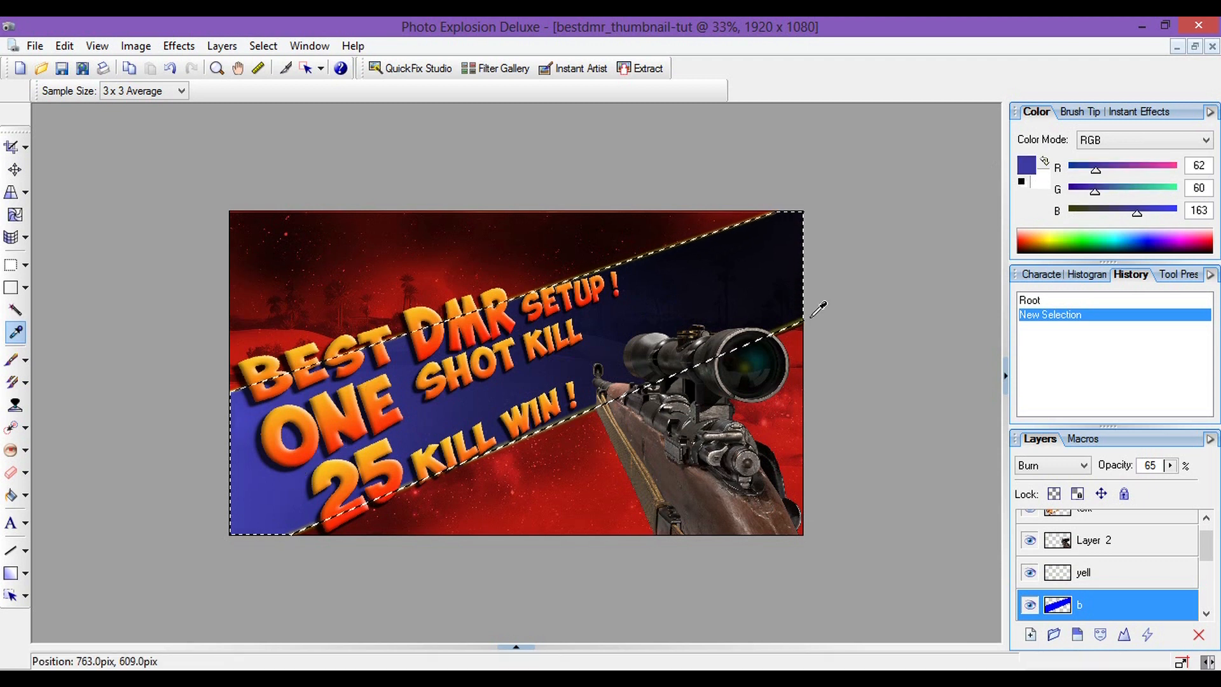
{"action": "left_click", "coordinate": [1045, 164]}
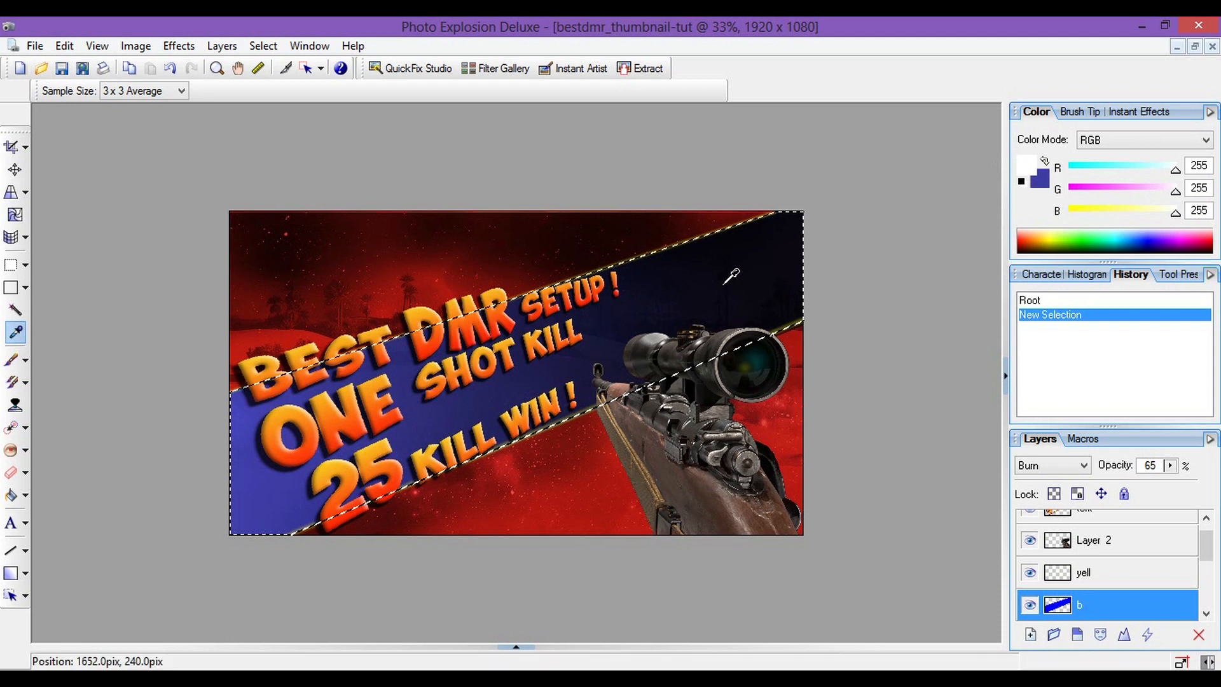
{"action": "left_click", "coordinate": [765, 313]}
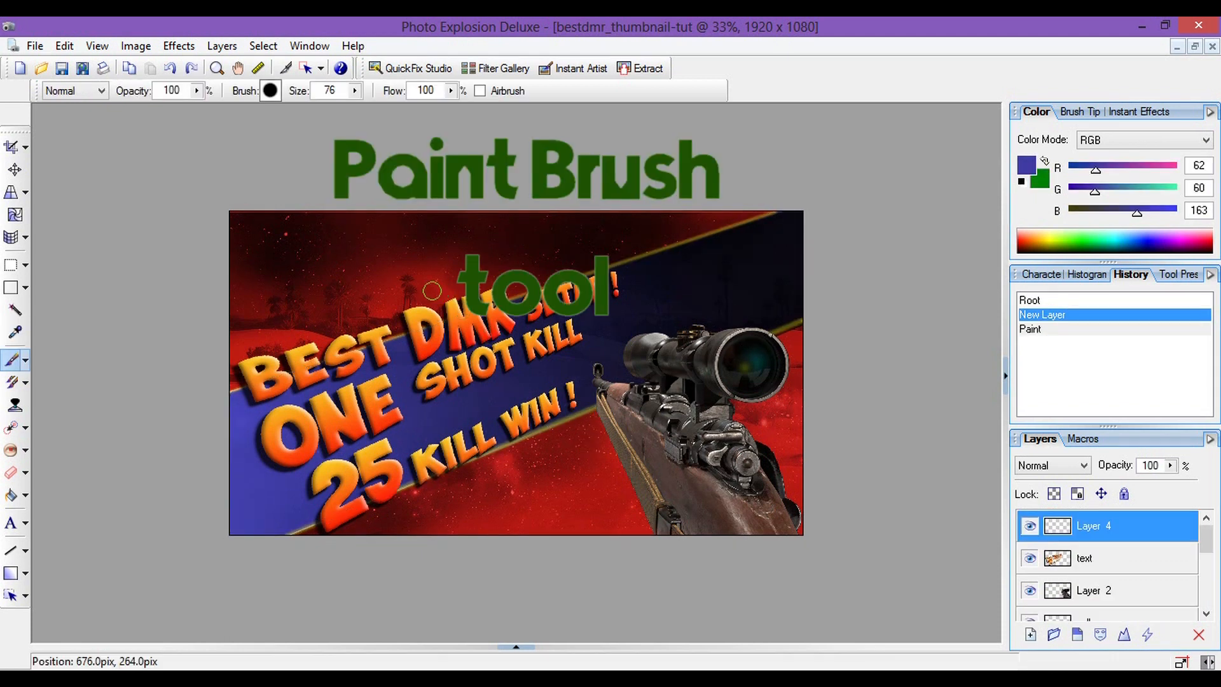
Step: Try the Paint Brush at size 76 on Layer 4 with a blue and a green S-shaped stroke, and undo both strokes
{"action": "mouse_move", "coordinate": [395, 273]}
{"action": "left_mouse_down"}
{"action": "mouse_move", "coordinate": [341, 283]}
{"action": "mouse_move", "coordinate": [384, 325]}
{"action": "left_mouse_up"}
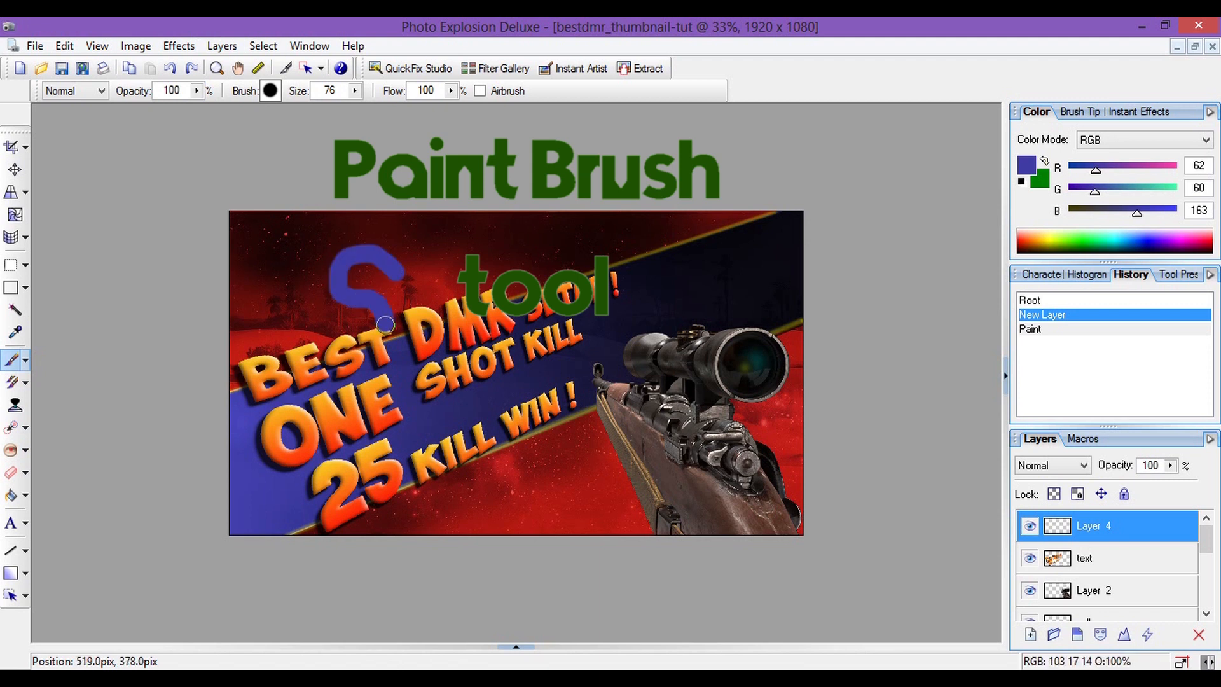
{"action": "left_click", "coordinate": [1045, 161]}
{"action": "mouse_move", "coordinate": [556, 283]}
{"action": "left_mouse_down"}
{"action": "mouse_move", "coordinate": [530, 251]}
{"action": "mouse_move", "coordinate": [532, 307]}
{"action": "mouse_move", "coordinate": [577, 362]}
{"action": "mouse_move", "coordinate": [550, 374]}
{"action": "left_mouse_up"}
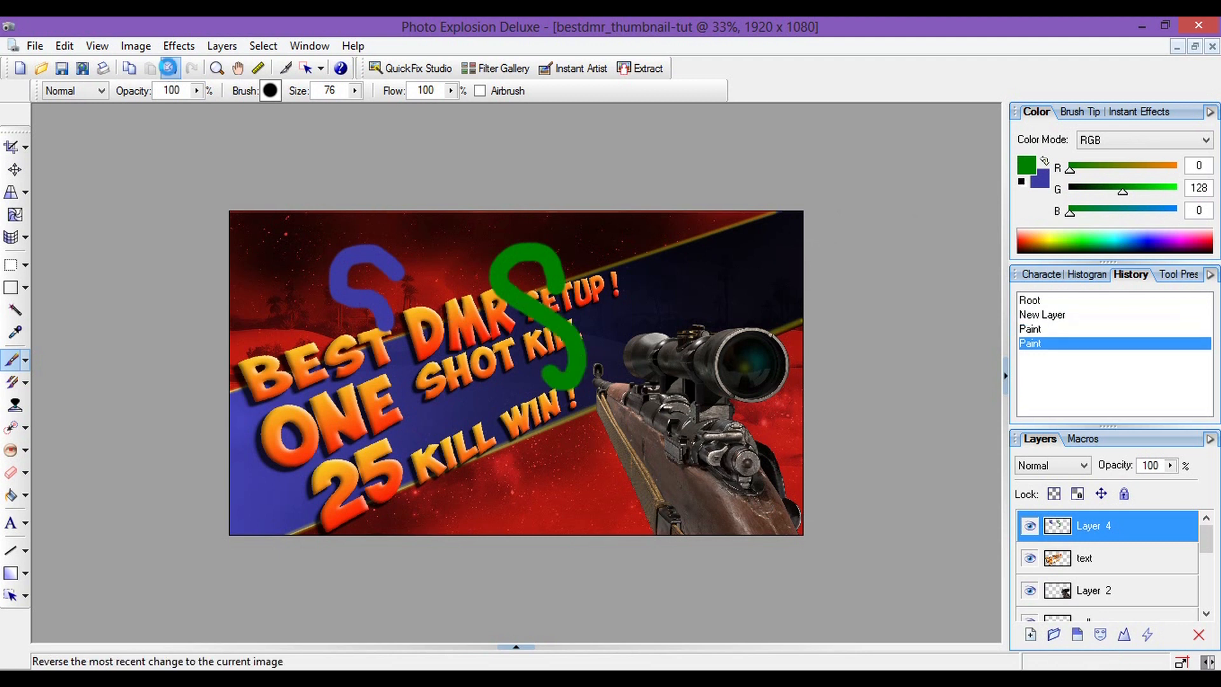
{"action": "left_click", "coordinate": [170, 68]}
{"action": "left_click", "coordinate": [170, 68]}
{"action": "left_click", "coordinate": [170, 68]}
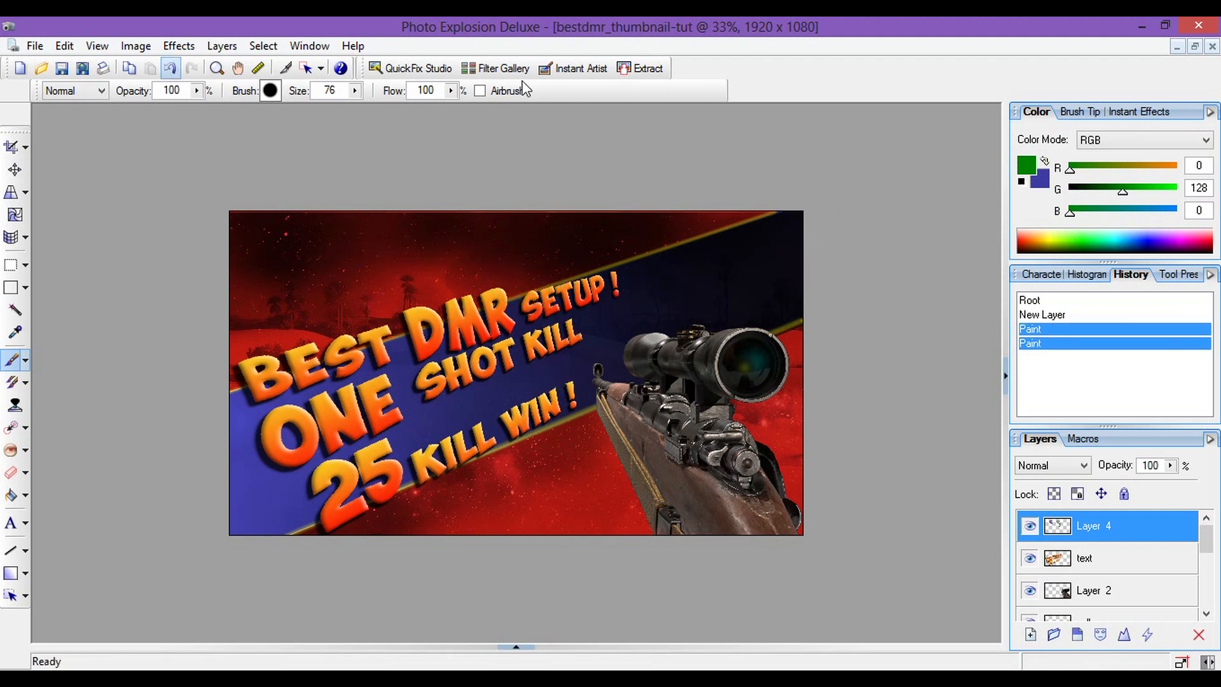
Step: Stamp green custom 1 brush tips over the rifle scope and above the headline, and undo the last two stamps
{"action": "left_click", "coordinate": [1087, 114]}
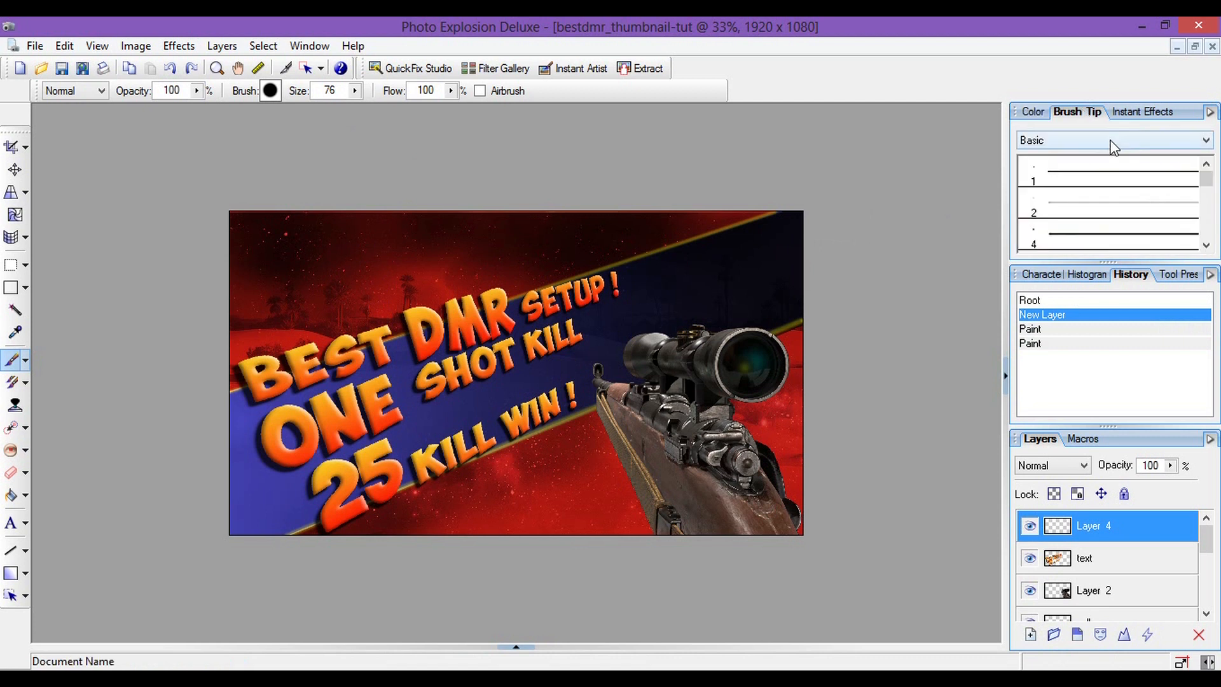
{"action": "left_click", "coordinate": [1206, 141]}
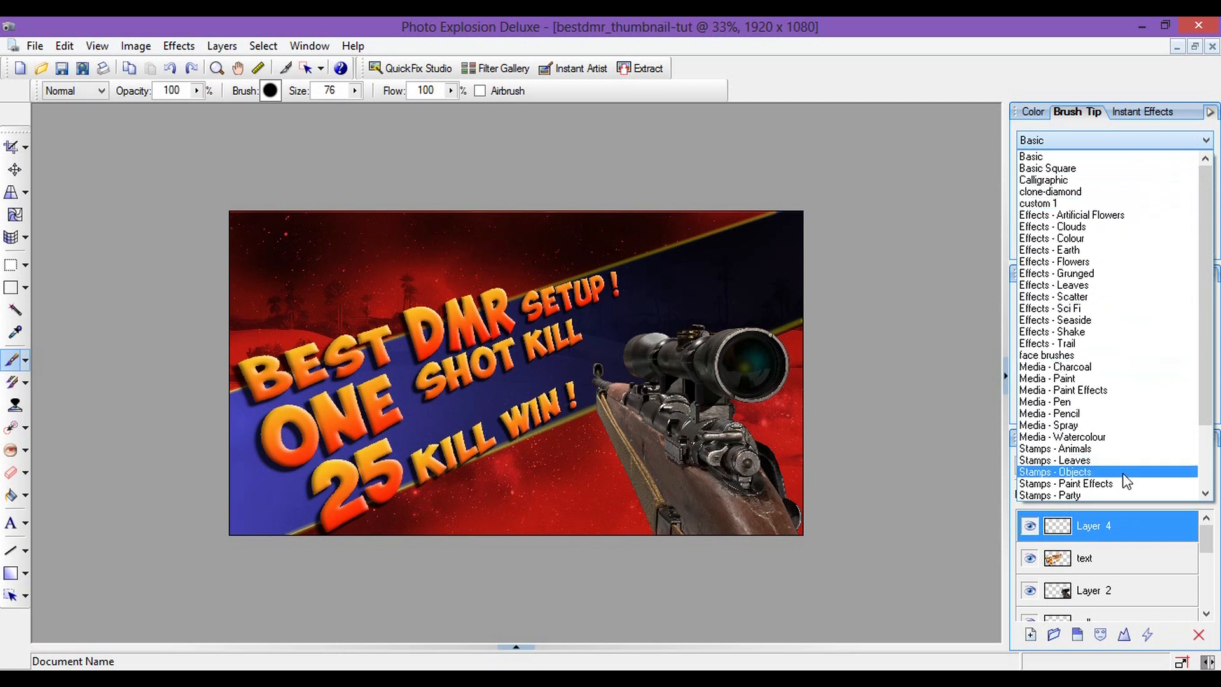
{"action": "left_click", "coordinate": [1073, 204]}
{"action": "left_click", "coordinate": [683, 330]}
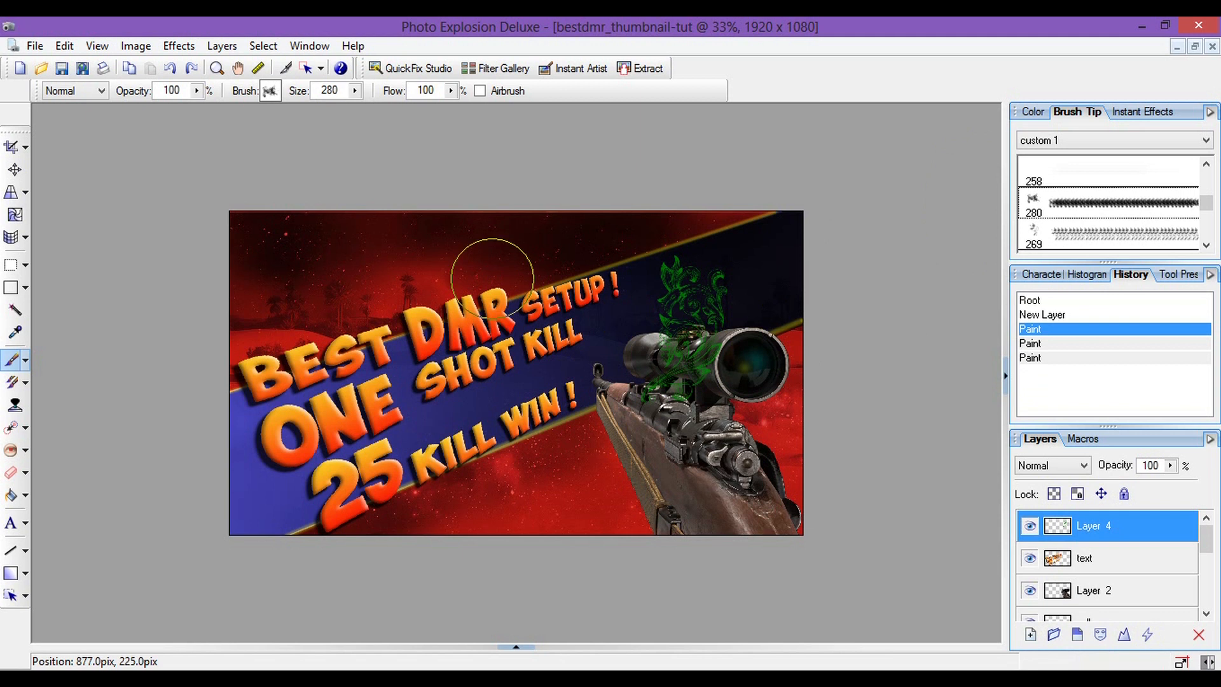
{"action": "left_click", "coordinate": [491, 278]}
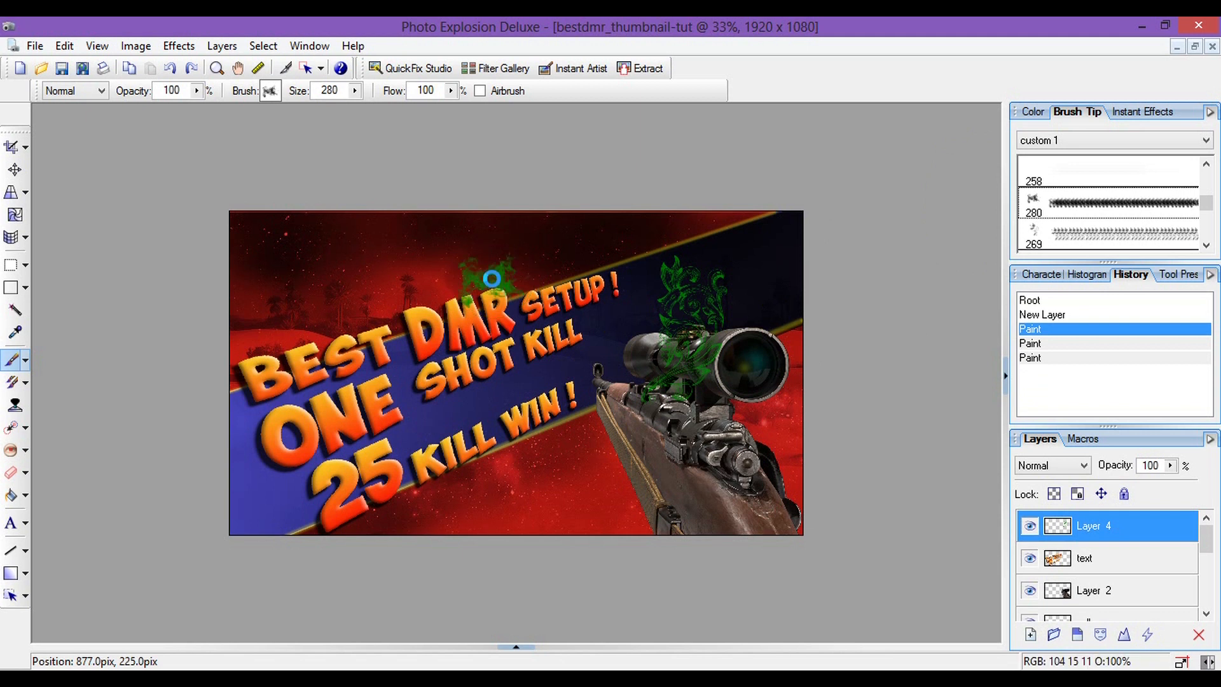
{"action": "left_click", "coordinate": [346, 261]}
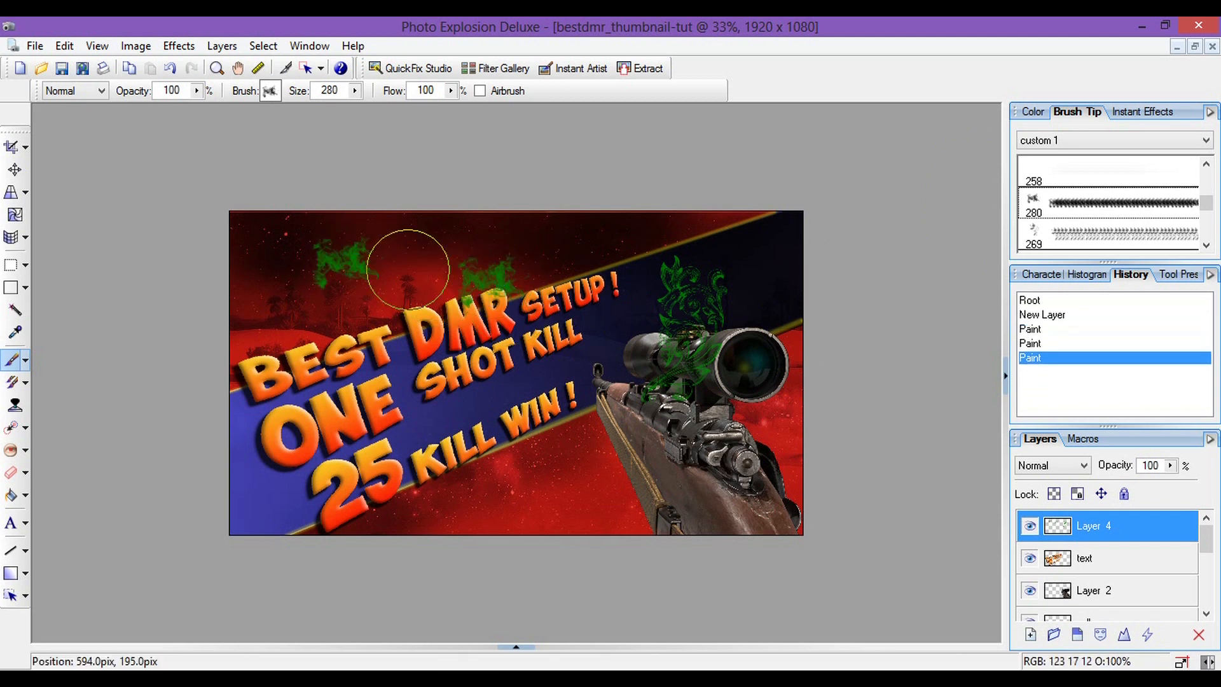
{"action": "left_click", "coordinate": [174, 71]}
{"action": "left_click", "coordinate": [174, 72]}
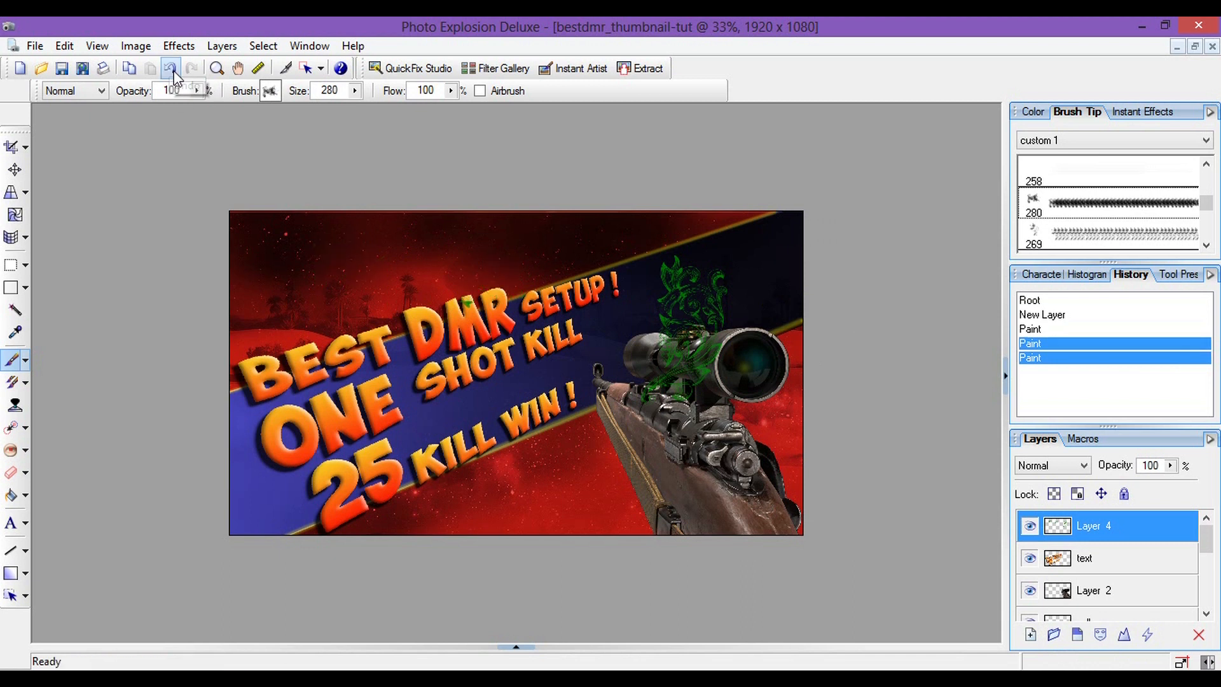
Step: Stamp a green star at size 500 from the custom 1 brush set above the word BEST on Layer 4
{"action": "left_click", "coordinate": [1206, 245]}
{"action": "left_click", "coordinate": [1206, 245]}
{"action": "left_click", "coordinate": [1206, 245]}
{"action": "left_click", "coordinate": [1206, 245]}
{"action": "left_click", "coordinate": [1119, 235]}
{"action": "left_click", "coordinate": [317, 281]}
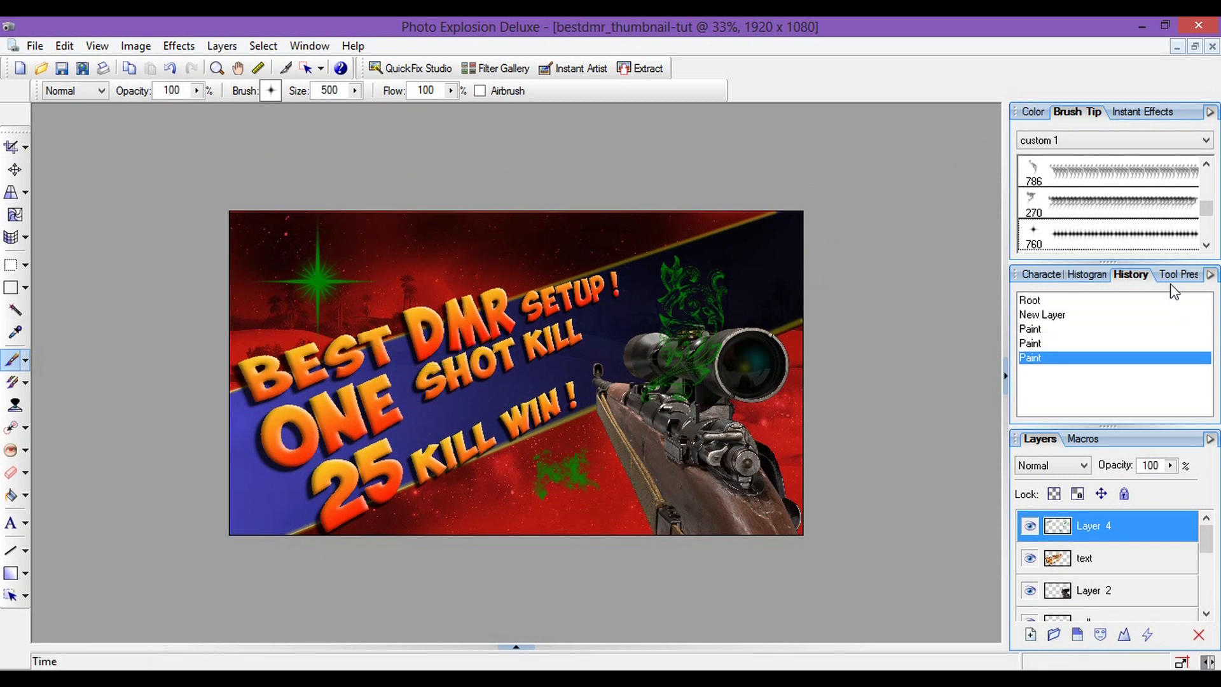
Step: Stamp the custom 1 cactus brush at size 500 over the headline, and undo all the stamps on Layer 4
{"action": "left_click", "coordinate": [1206, 245]}
{"action": "left_click", "coordinate": [1206, 245]}
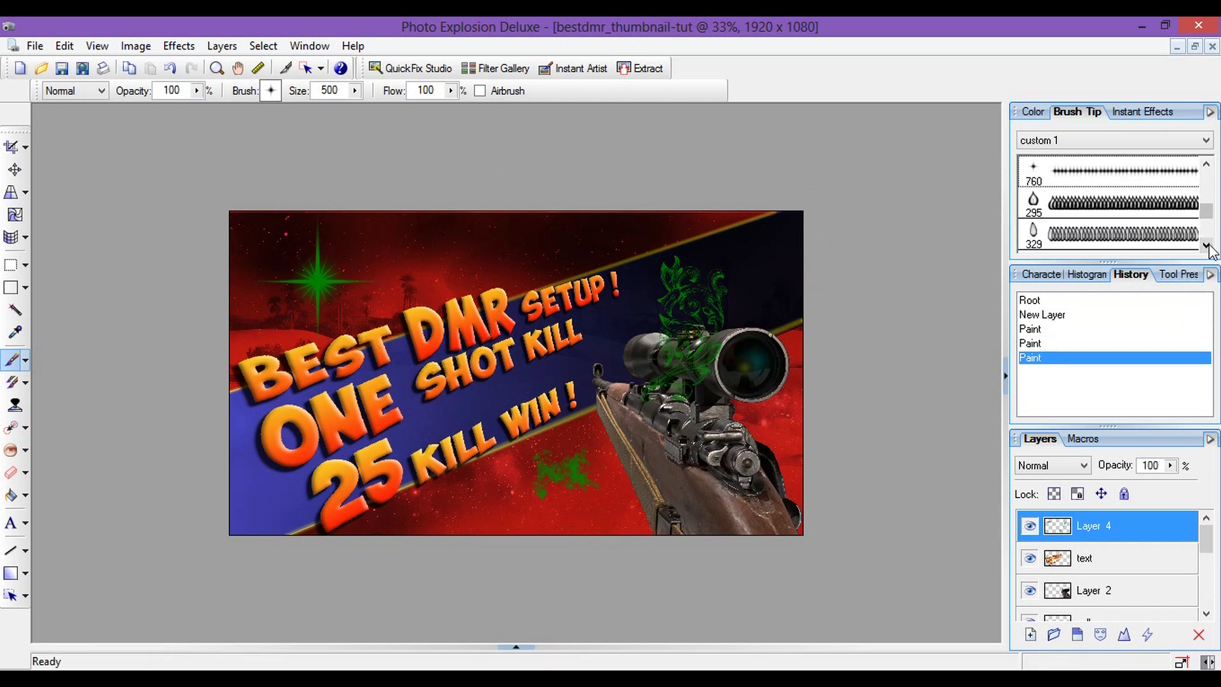
{"action": "left_click", "coordinate": [1208, 245]}
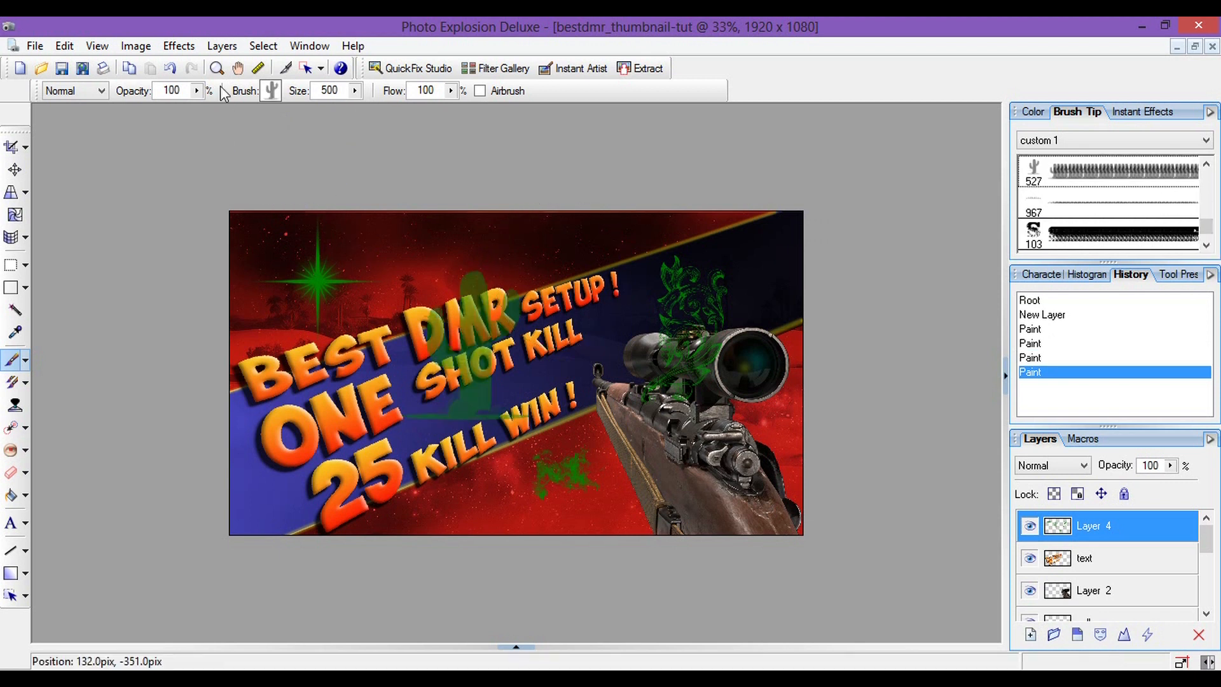
{"action": "left_click", "coordinate": [170, 68]}
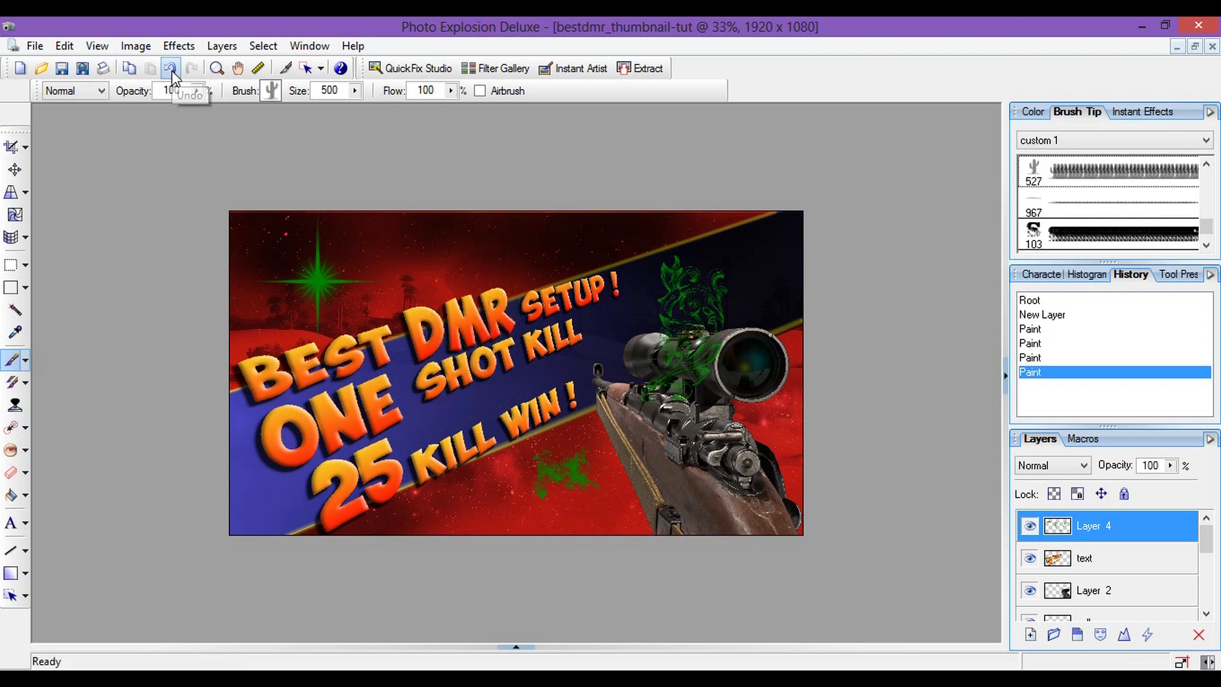
{"action": "left_click", "coordinate": [172, 70]}
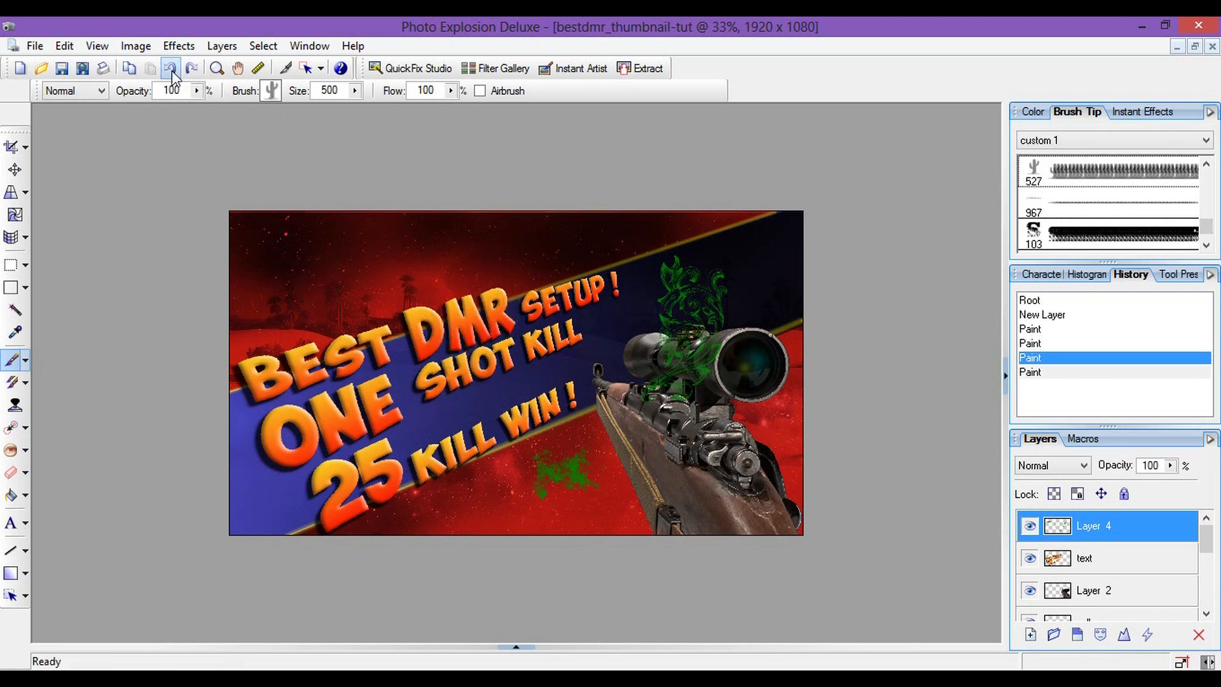
{"action": "left_click", "coordinate": [171, 70]}
{"action": "left_click", "coordinate": [172, 71]}
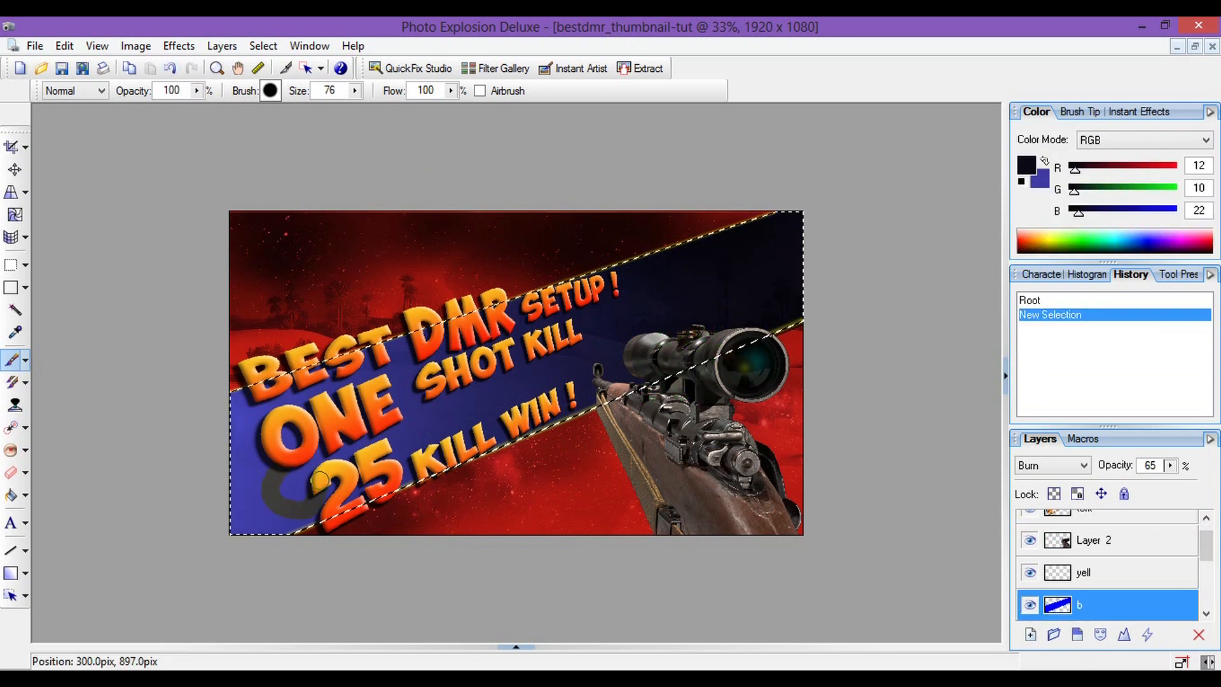
Step: Paint dark strokes with the size 76 brush inside the selected blue band on layer b, around the ONE and 25 lettering
{"action": "left_click", "coordinate": [301, 423]}
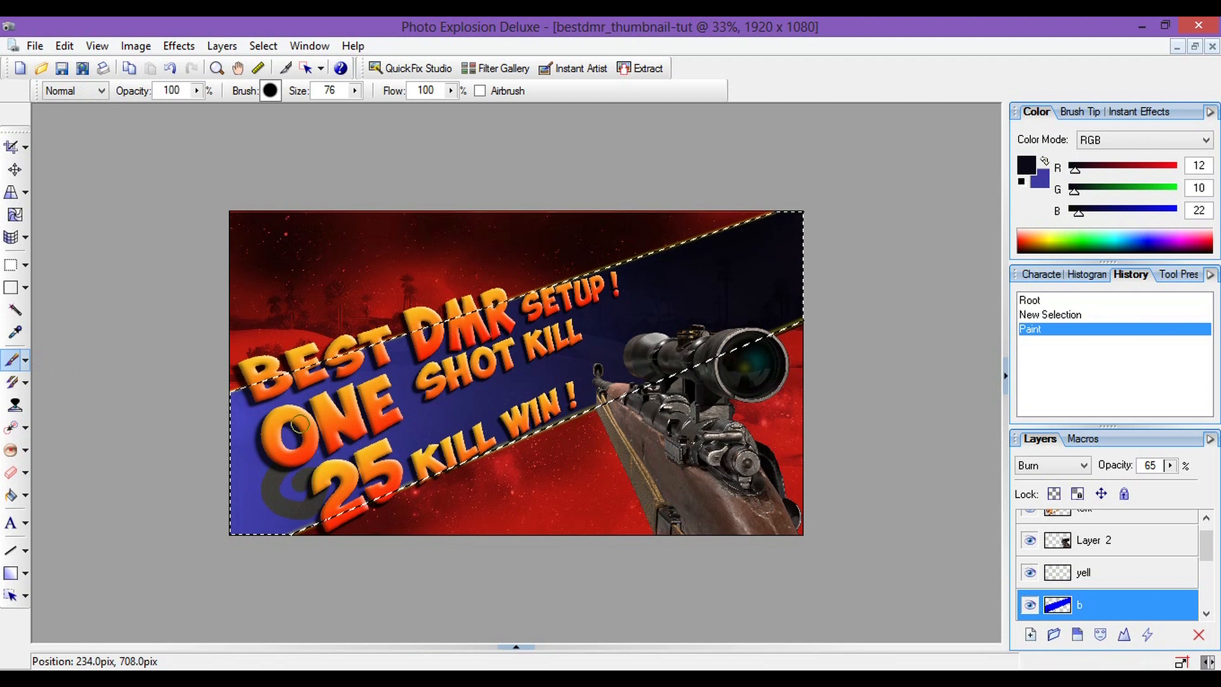
{"action": "left_click", "coordinate": [334, 381]}
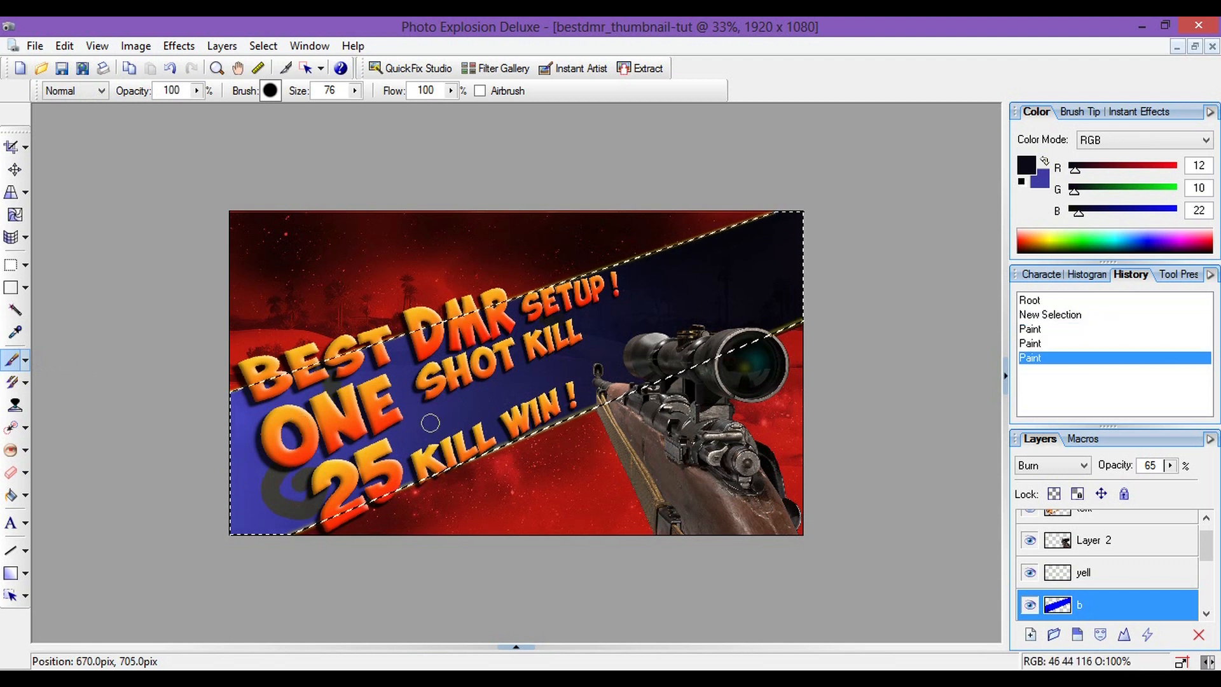
{"action": "left_click", "coordinate": [430, 422]}
{"action": "left_click", "coordinate": [250, 468], "text": "alt"}
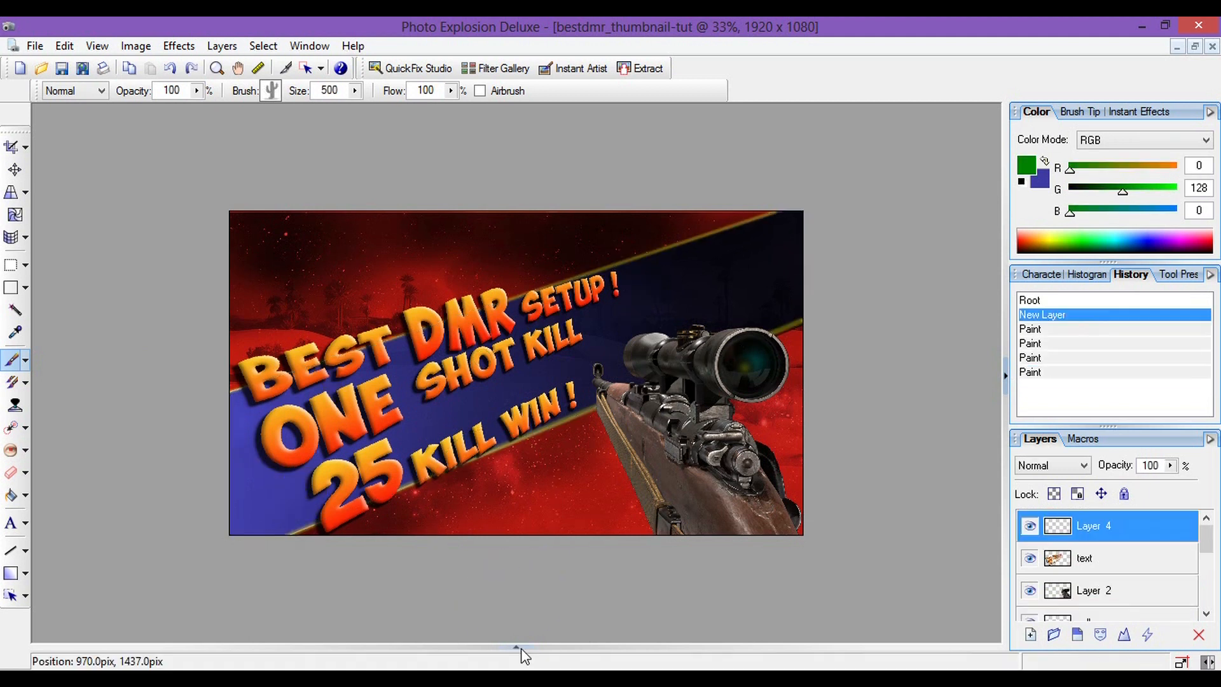
Step: Consult the tool overview in the lt-tools-tut document, and switch to the woman's close-up portrait
{"action": "left_click", "coordinate": [518, 647]}
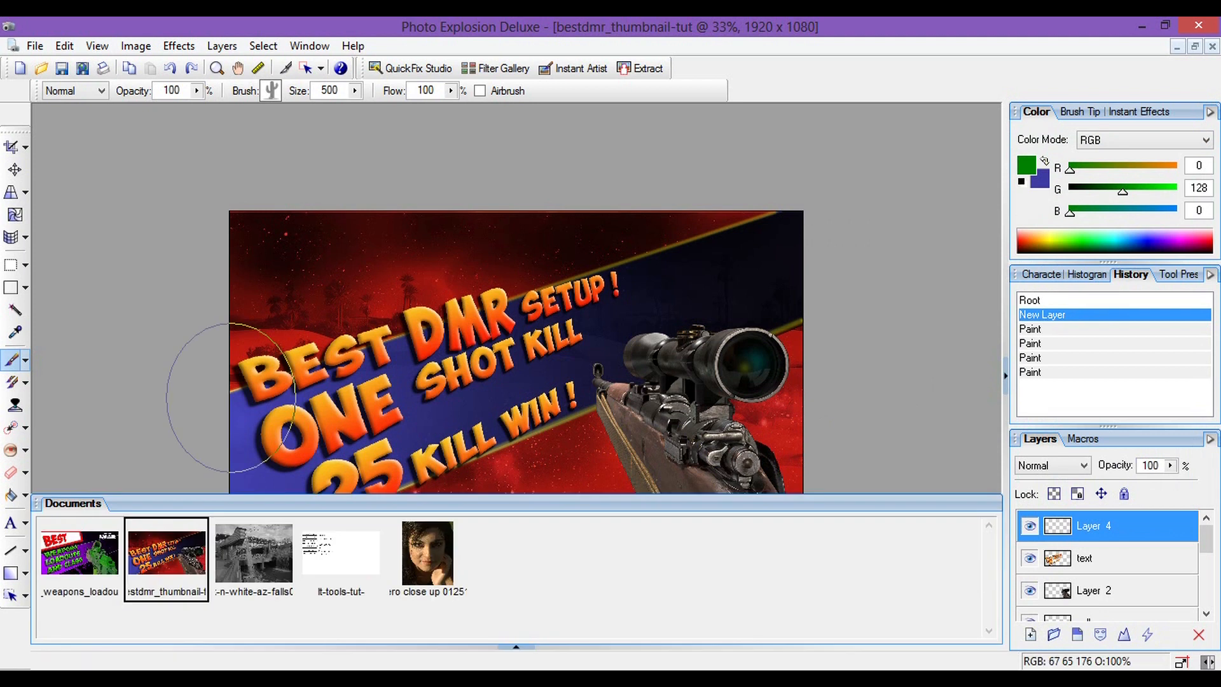
{"action": "left_click", "coordinate": [341, 549]}
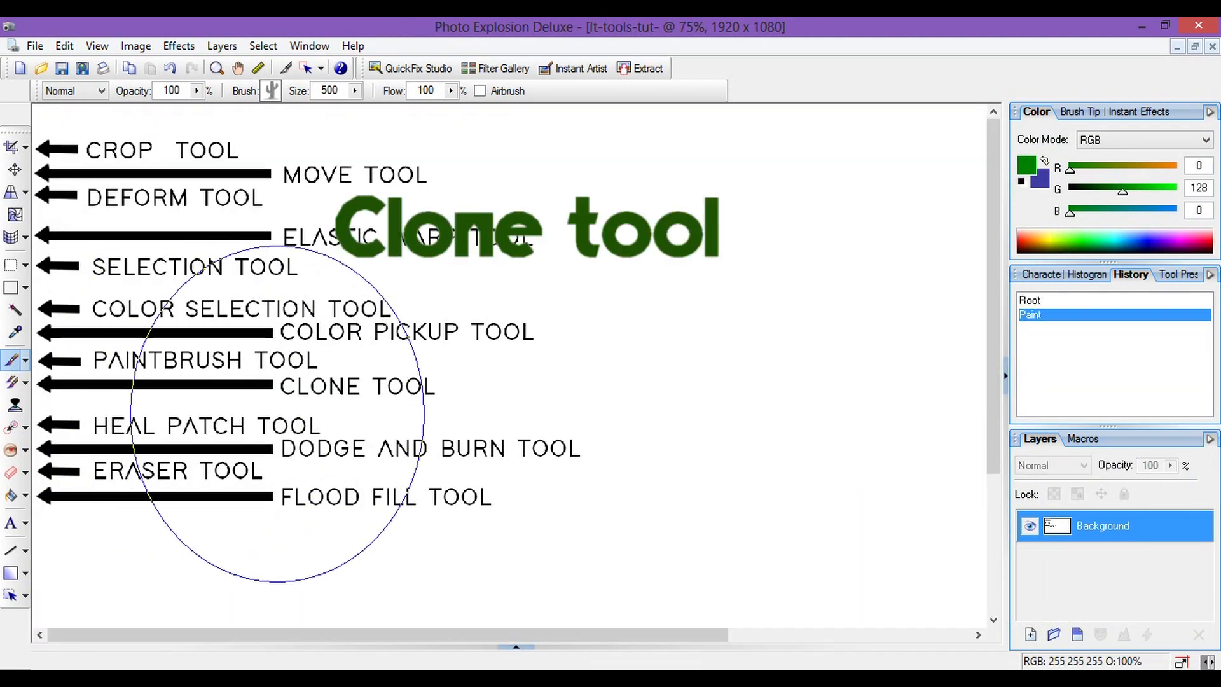
{"action": "left_click", "coordinate": [516, 648]}
{"action": "left_click", "coordinate": [430, 559]}
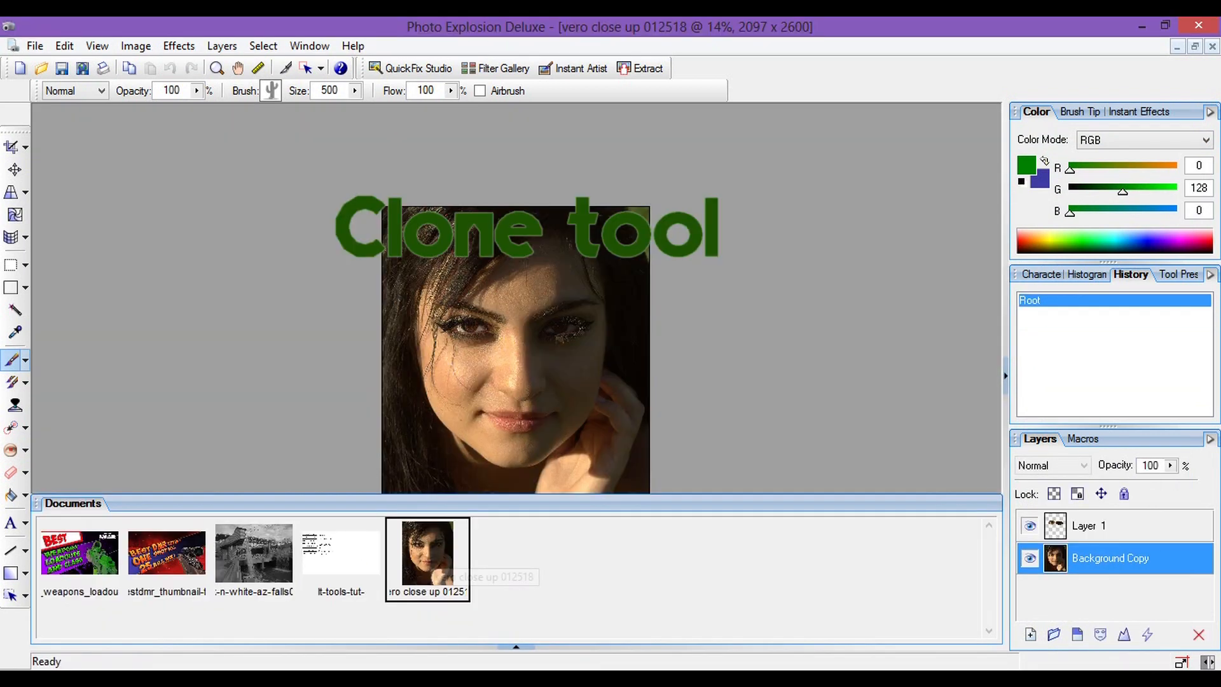
Step: Activate the Clone tool on the portrait and look through its blend modes, keeping Normal
{"action": "left_click", "coordinate": [12, 384]}
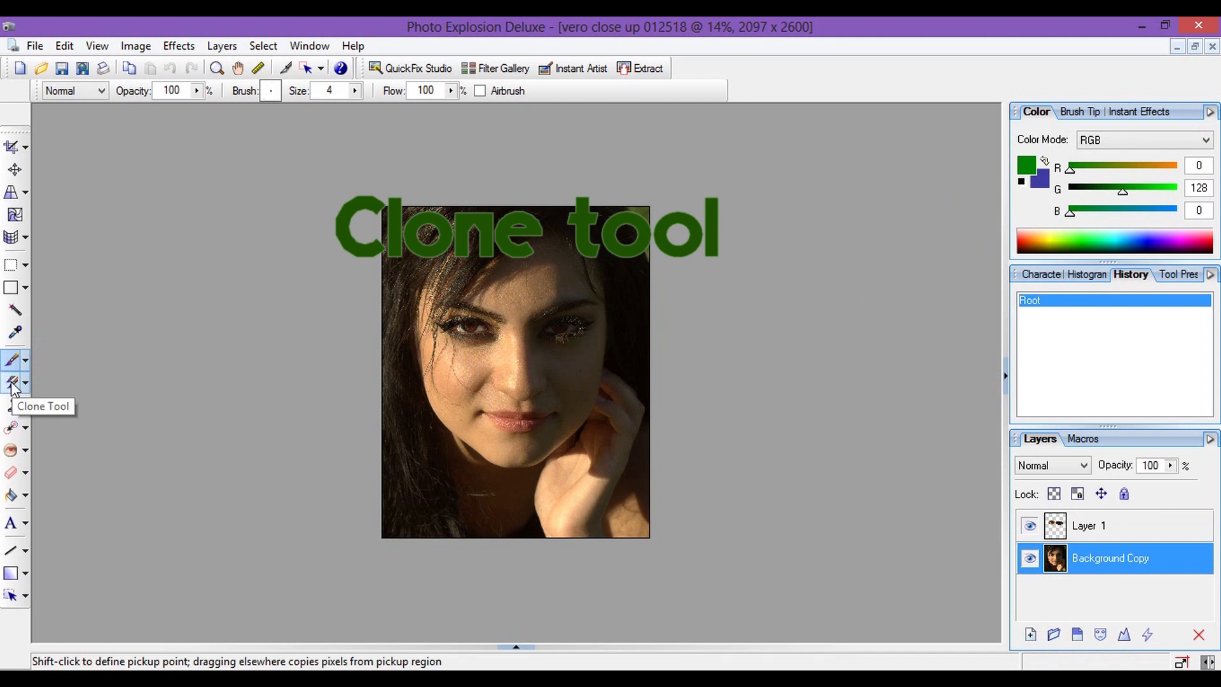
{"action": "left_click", "coordinate": [12, 384]}
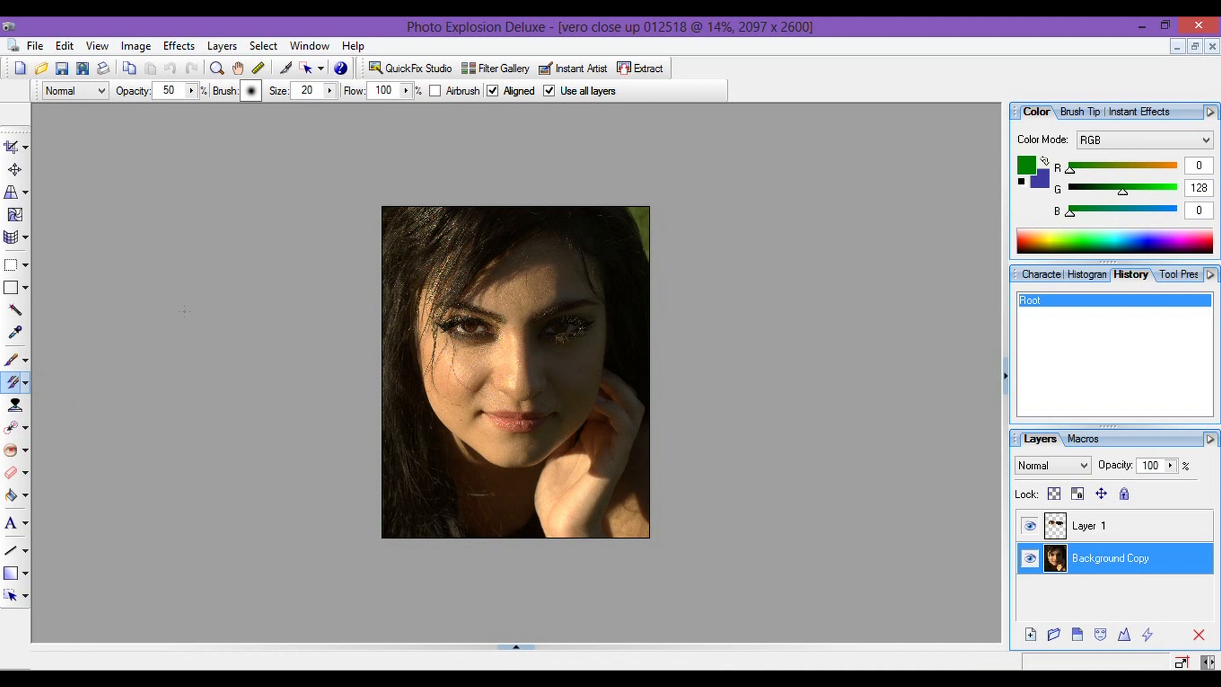
{"action": "scroll", "coordinate": [512, 363], "scroll_direction": "up", "scroll_amount": 1}
{"action": "scroll", "coordinate": [512, 363], "scroll_direction": "up", "scroll_amount": 4}
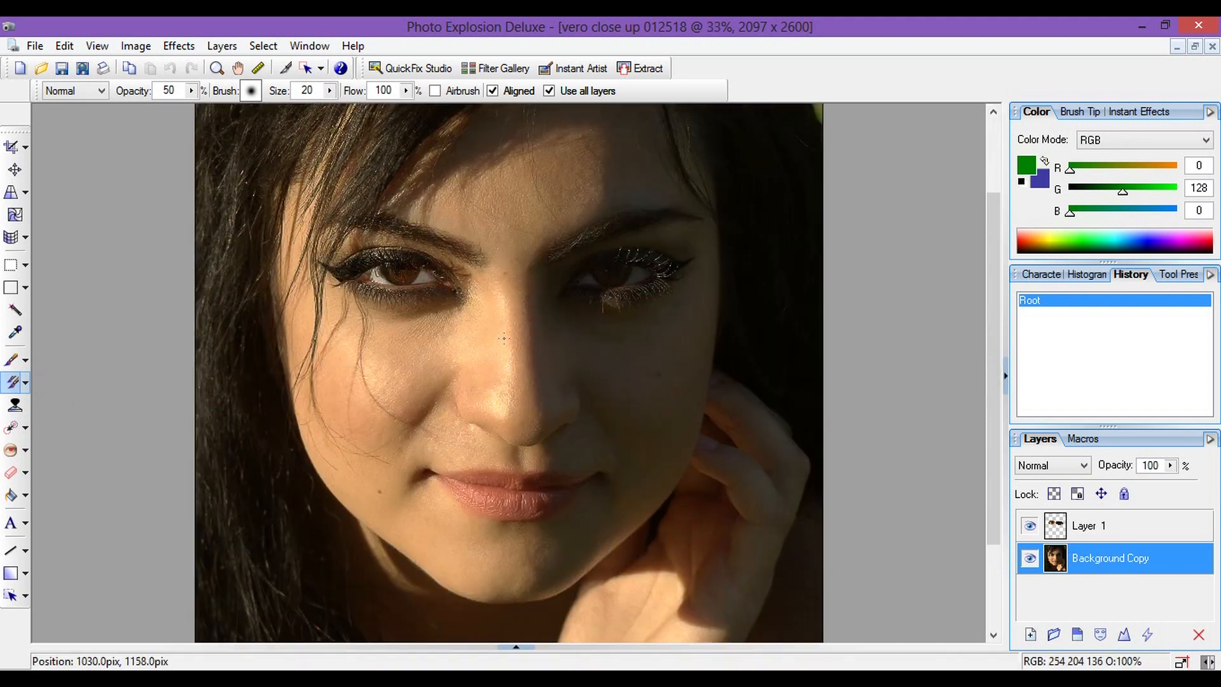
{"action": "left_click", "coordinate": [102, 92]}
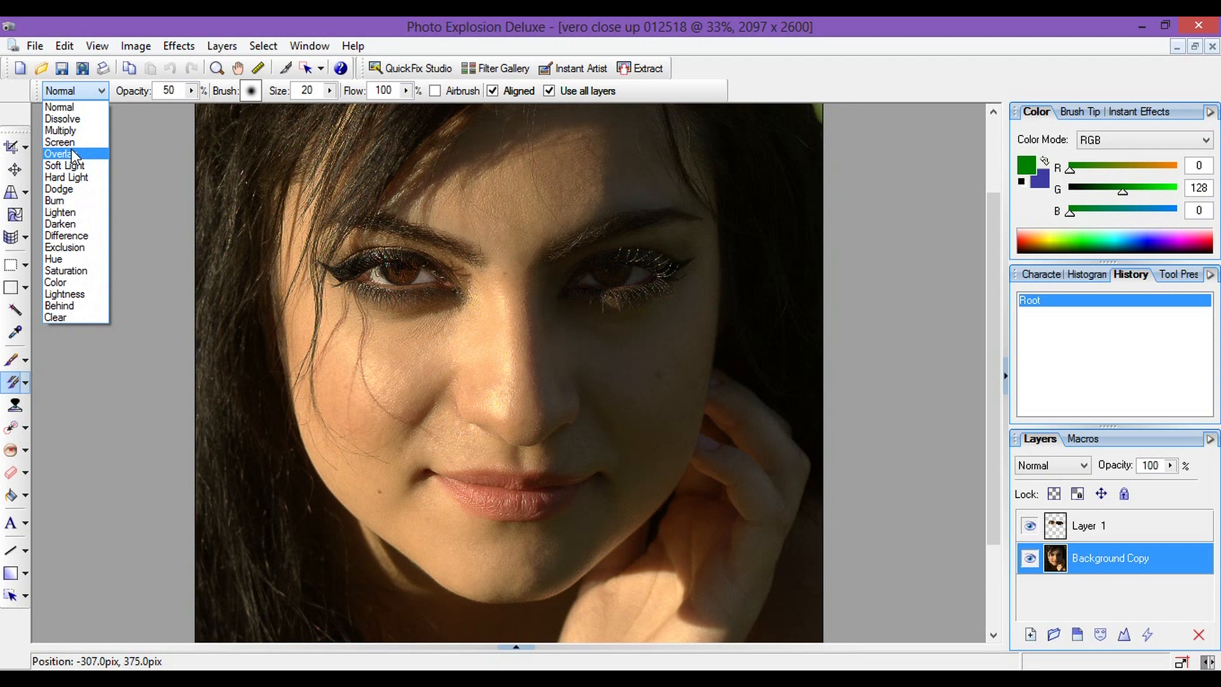
{"action": "left_click", "coordinate": [77, 93]}
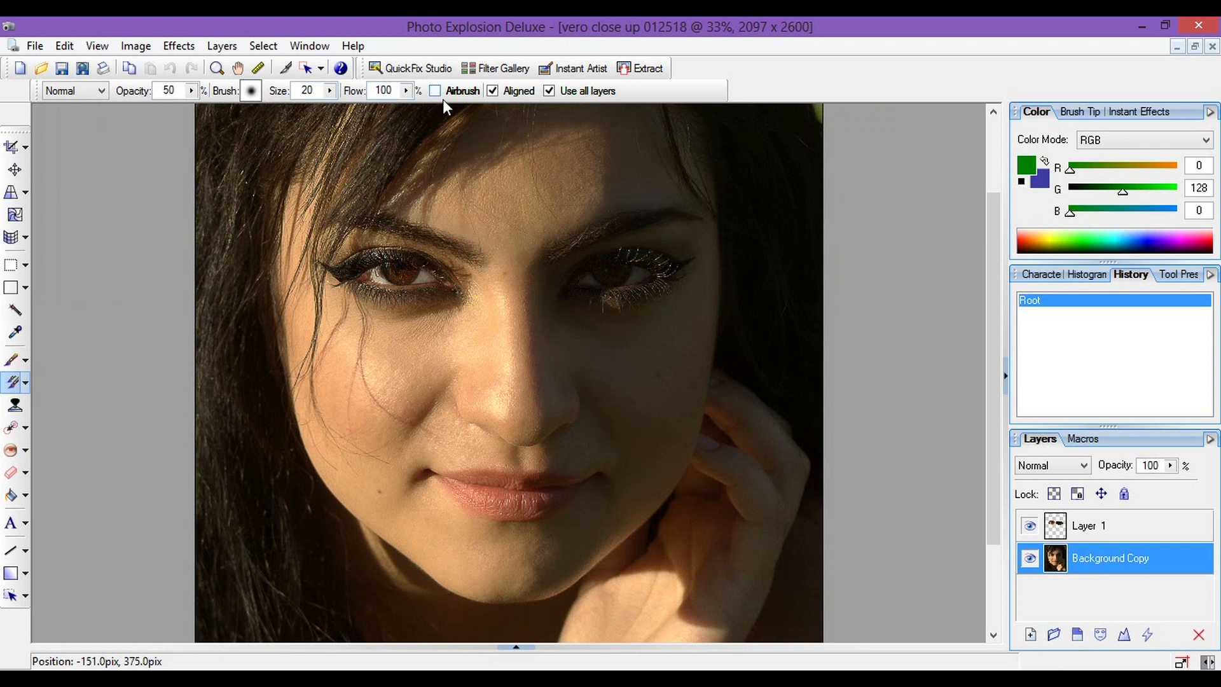
Step: Set the clone brush's diameter to 60 in the brush options, keeping Aligned enabled
{"action": "left_click", "coordinate": [251, 92]}
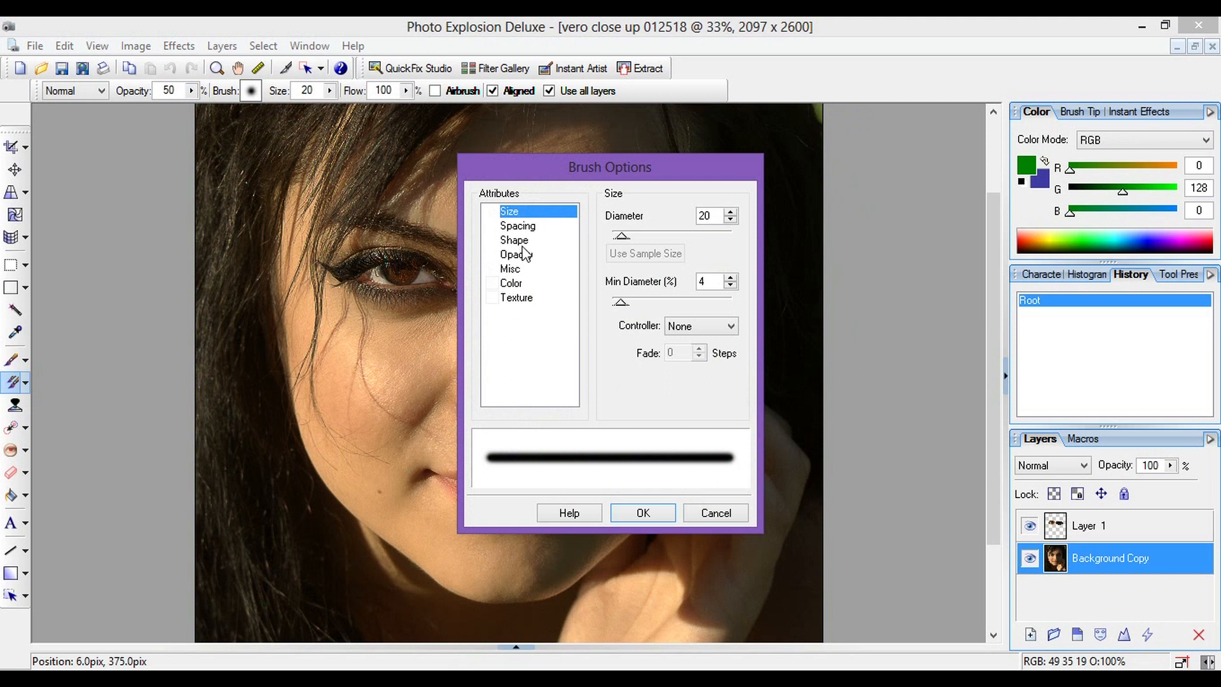
{"action": "left_click", "coordinate": [526, 240]}
{"action": "left_click", "coordinate": [615, 236]}
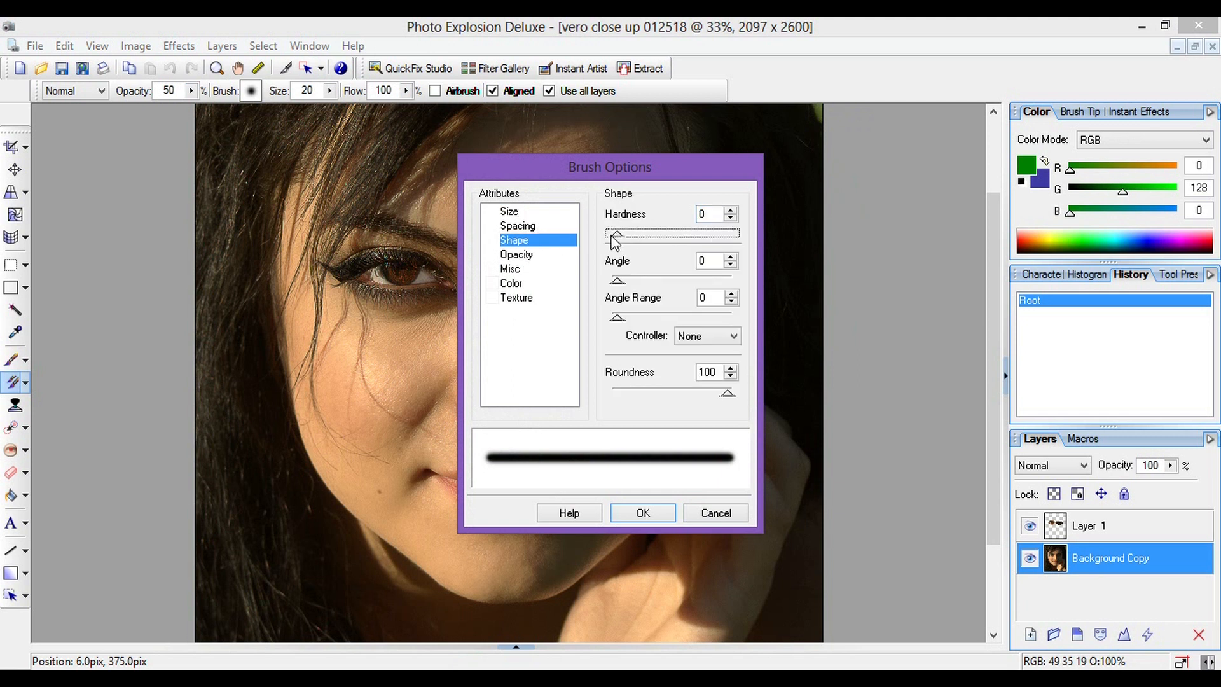
{"action": "left_click", "coordinate": [510, 212]}
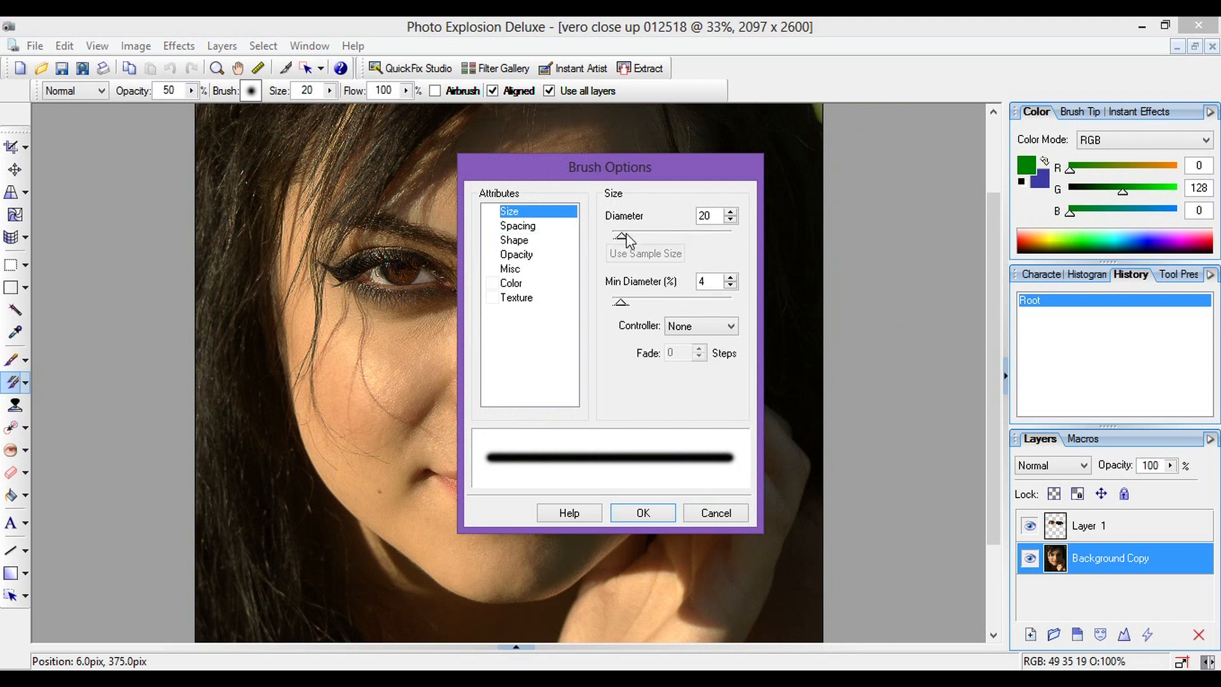
{"action": "left_click_drag", "start_coordinate": [627, 235], "coordinate": [633, 235]}
{"action": "left_click", "coordinate": [731, 212]}
{"action": "left_click", "coordinate": [731, 212]}
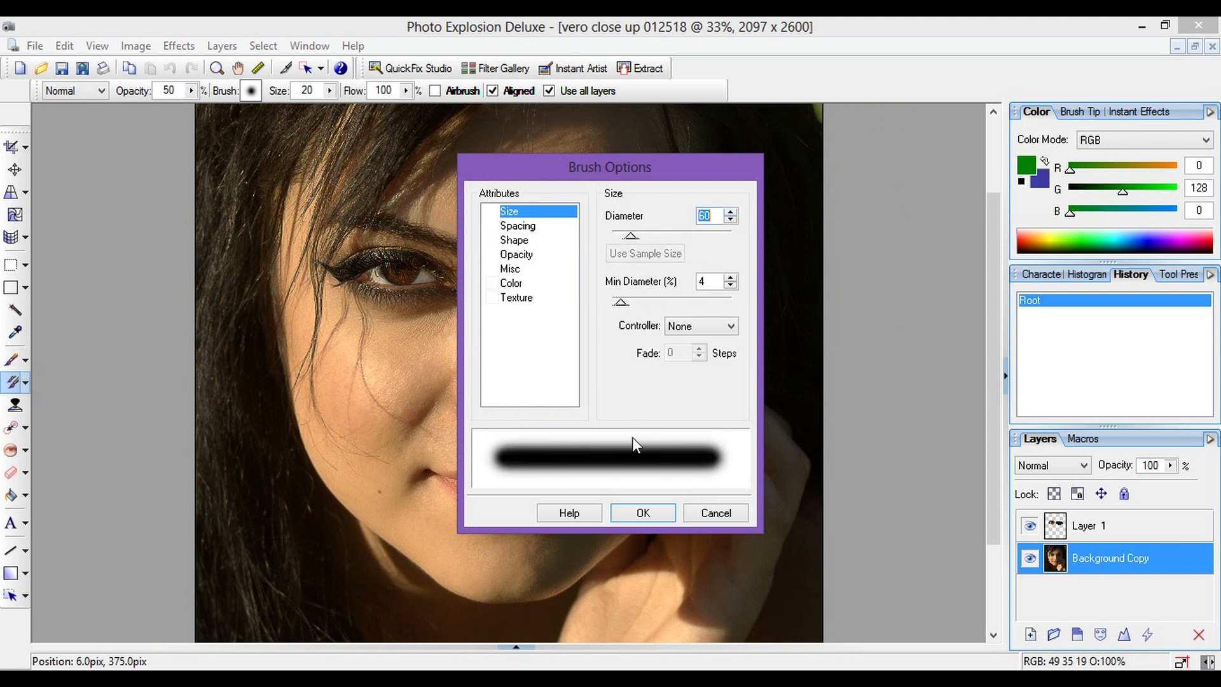
{"action": "left_click", "coordinate": [639, 515]}
{"action": "left_click", "coordinate": [492, 90]}
{"action": "left_click", "coordinate": [493, 90]}
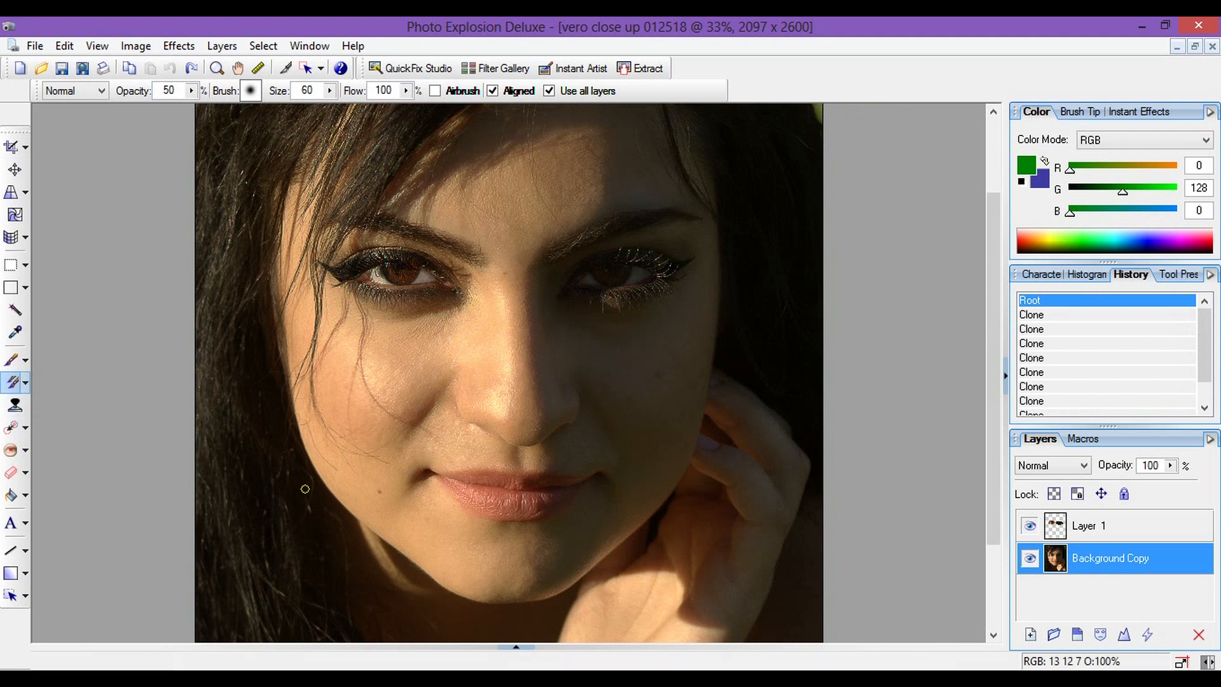
Step: Create a new layer above Background Copy and name it clone
{"action": "left_click", "coordinate": [1031, 636]}
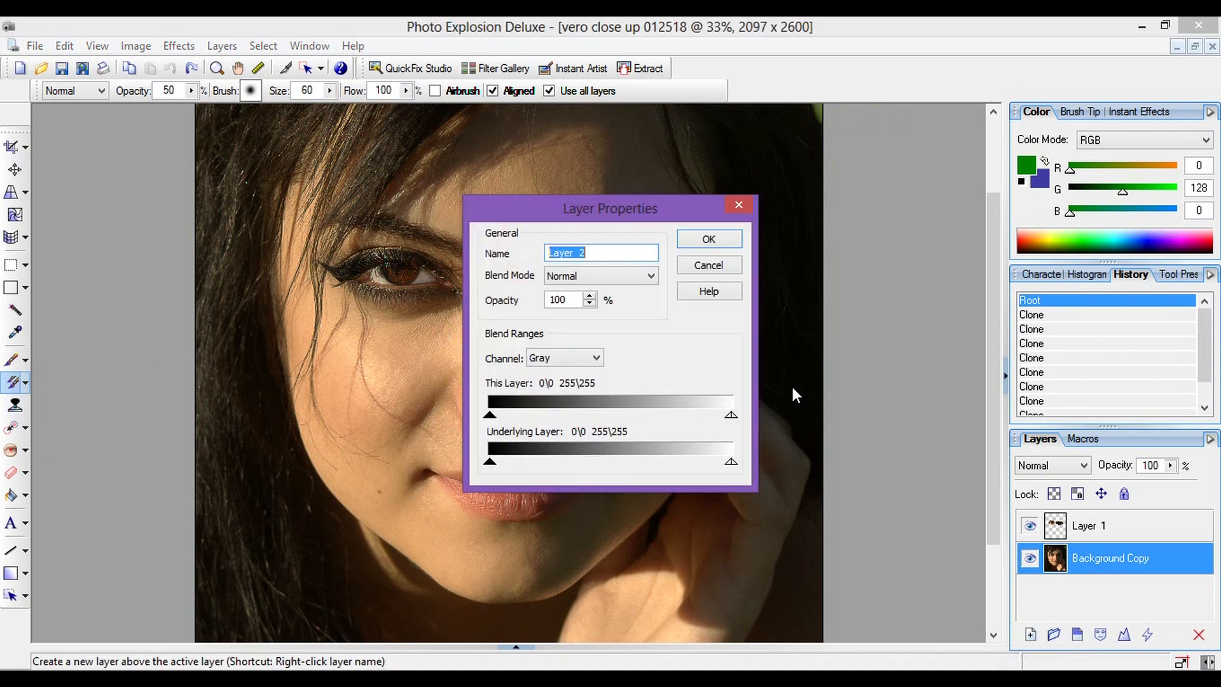
{"action": "left_click", "coordinate": [712, 240]}
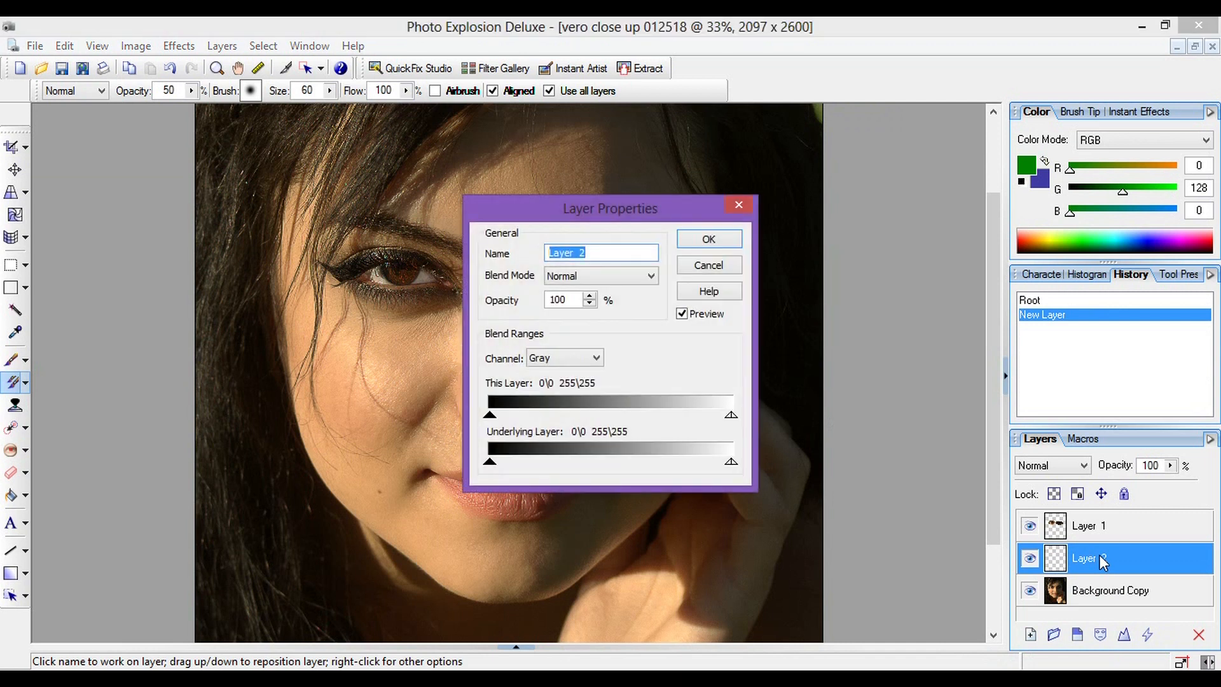
{"action": "type", "text": "clone"}
{"action": "key", "text": "Return"}
Step: Clone the eye on the brighter side of the face onto the cheek below it, painting on the clone layer
{"action": "left_click", "coordinate": [350, 280]}
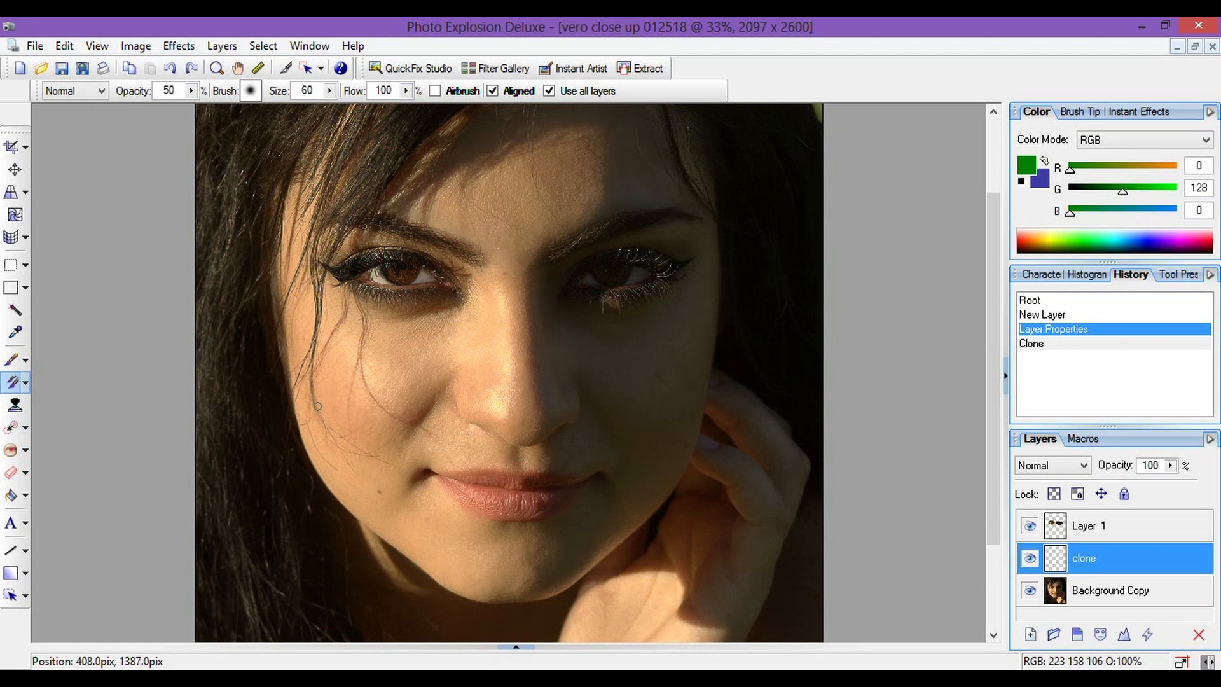
{"action": "mouse_move", "coordinate": [320, 395]}
{"action": "left_mouse_down"}
{"action": "mouse_move", "coordinate": [313, 412]}
{"action": "mouse_move", "coordinate": [325, 401]}
{"action": "mouse_move", "coordinate": [328, 412]}
{"action": "mouse_move", "coordinate": [300, 398]}
{"action": "mouse_move", "coordinate": [326, 401]}
{"action": "left_mouse_up"}
{"action": "left_click_drag", "start_coordinate": [337, 402], "coordinate": [383, 407]}
{"action": "mouse_move", "coordinate": [382, 407]}
{"action": "left_mouse_down"}
{"action": "mouse_move", "coordinate": [361, 407]}
{"action": "mouse_move", "coordinate": [391, 417]}
{"action": "mouse_move", "coordinate": [374, 385]}
{"action": "mouse_move", "coordinate": [408, 407]}
{"action": "left_mouse_up"}
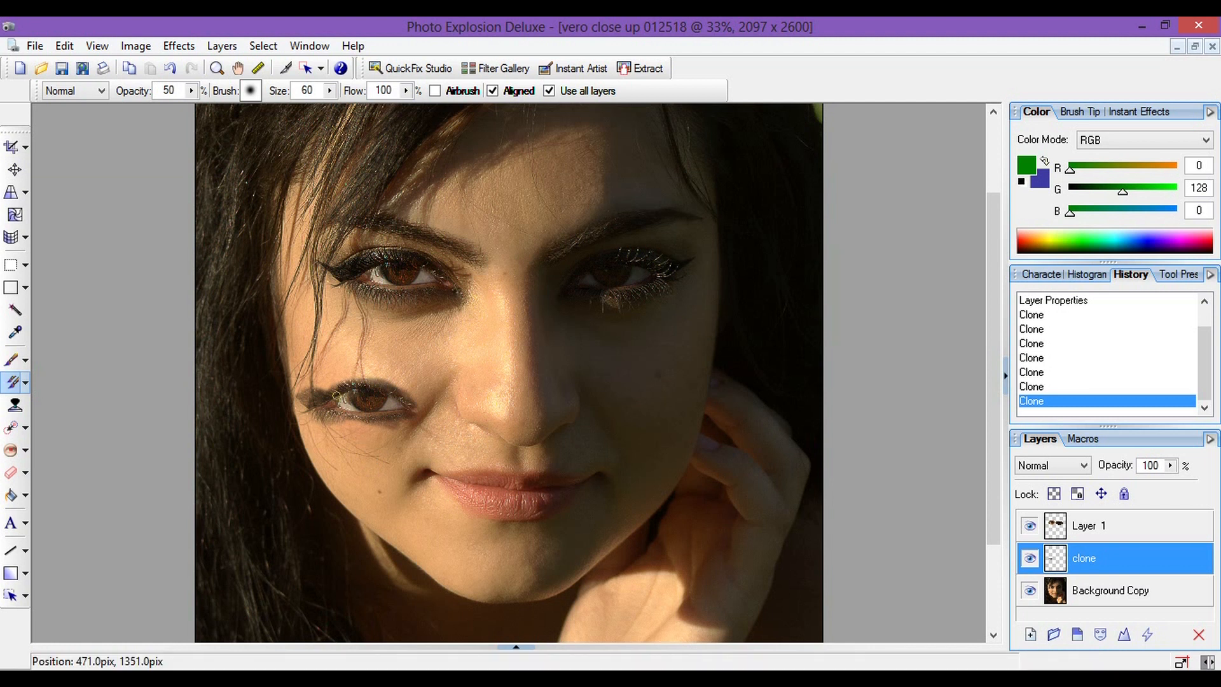
{"action": "mouse_move", "coordinate": [361, 382]}
{"action": "left_mouse_down"}
{"action": "mouse_move", "coordinate": [312, 392]}
{"action": "mouse_move", "coordinate": [368, 386]}
{"action": "mouse_move", "coordinate": [378, 390]}
{"action": "mouse_move", "coordinate": [330, 400]}
{"action": "mouse_move", "coordinate": [377, 420]}
{"action": "left_mouse_up"}
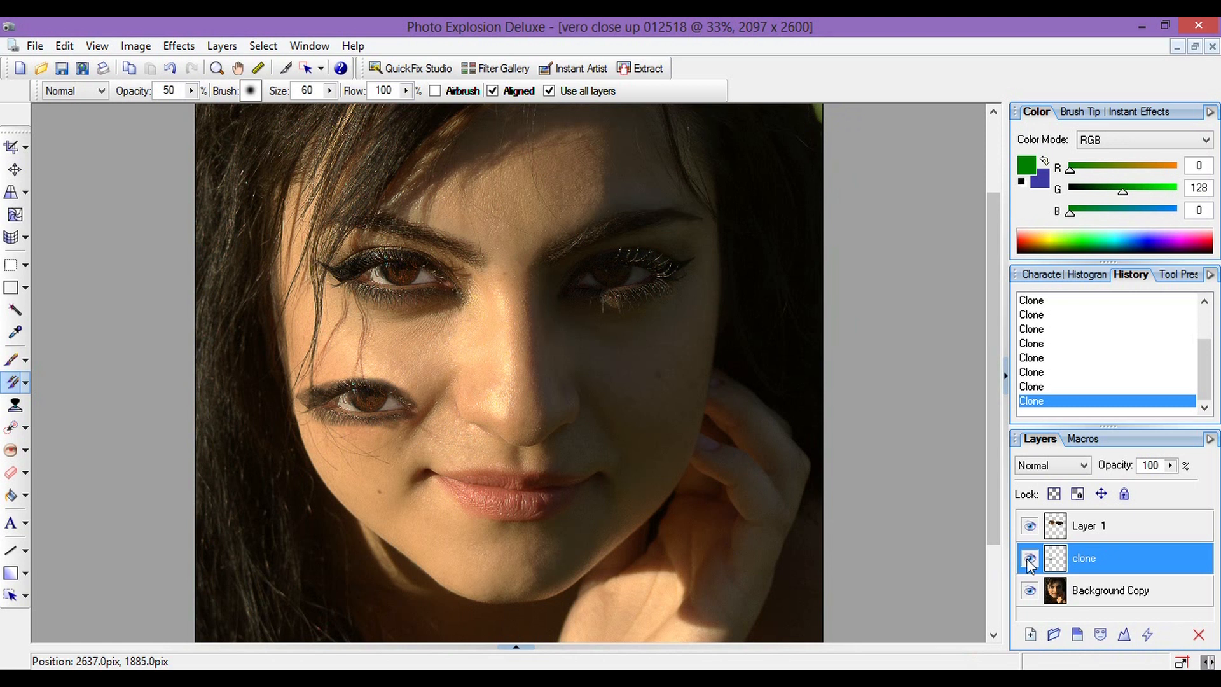
Step: Reposition the cloned eye over and just below the real eye with the clone layer above Layer 1, and compare with the layer hidden and shown
{"action": "left_click", "coordinate": [15, 170]}
{"action": "mouse_move", "coordinate": [260, 459]}
{"action": "left_mouse_down"}
{"action": "mouse_move", "coordinate": [280, 428]}
{"action": "mouse_move", "coordinate": [346, 414]}
{"action": "mouse_move", "coordinate": [291, 442]}
{"action": "mouse_move", "coordinate": [355, 428]}
{"action": "mouse_move", "coordinate": [349, 450]}
{"action": "mouse_move", "coordinate": [287, 452]}
{"action": "mouse_move", "coordinate": [327, 466]}
{"action": "mouse_move", "coordinate": [299, 464]}
{"action": "left_mouse_up"}
{"action": "left_click_drag", "start_coordinate": [409, 390], "coordinate": [415, 260]}
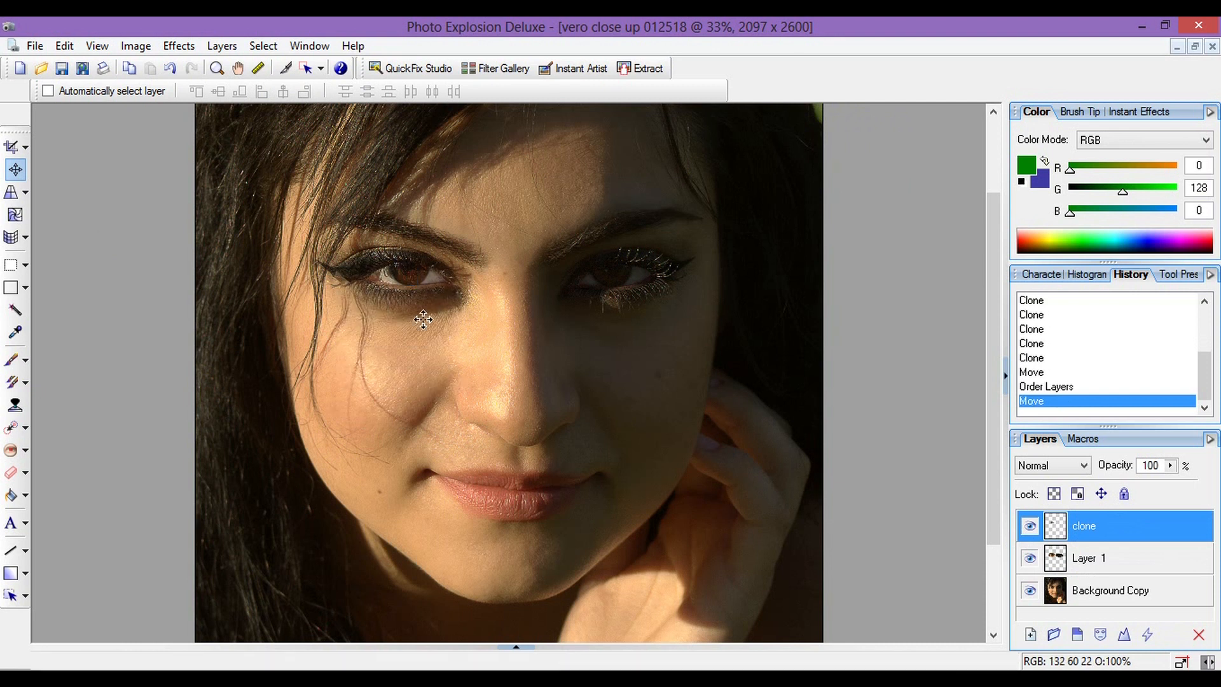
{"action": "mouse_move", "coordinate": [405, 271]}
{"action": "left_mouse_down"}
{"action": "mouse_move", "coordinate": [391, 396]}
{"action": "mouse_move", "coordinate": [474, 363]}
{"action": "mouse_move", "coordinate": [395, 368]}
{"action": "mouse_move", "coordinate": [395, 348]}
{"action": "left_mouse_up"}
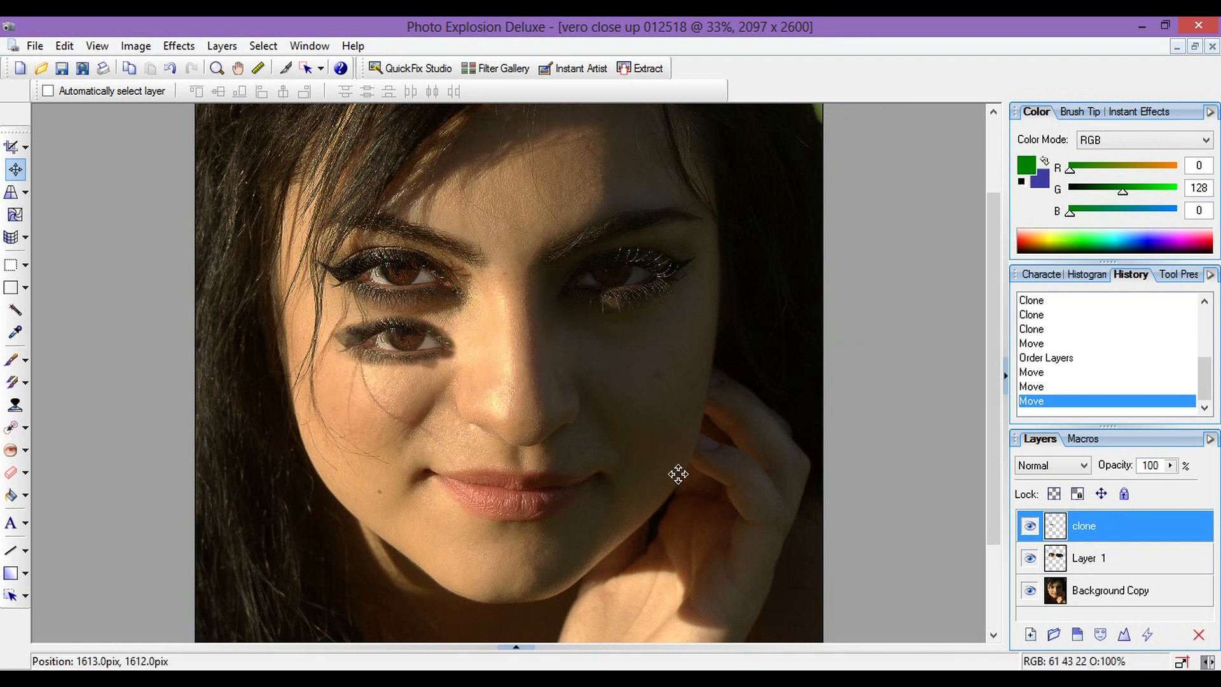
{"action": "mouse_move", "coordinate": [678, 474]}
{"action": "left_mouse_down"}
{"action": "mouse_move", "coordinate": [676, 412]}
{"action": "mouse_move", "coordinate": [679, 449]}
{"action": "left_mouse_up"}
{"action": "left_click", "coordinate": [1031, 526]}
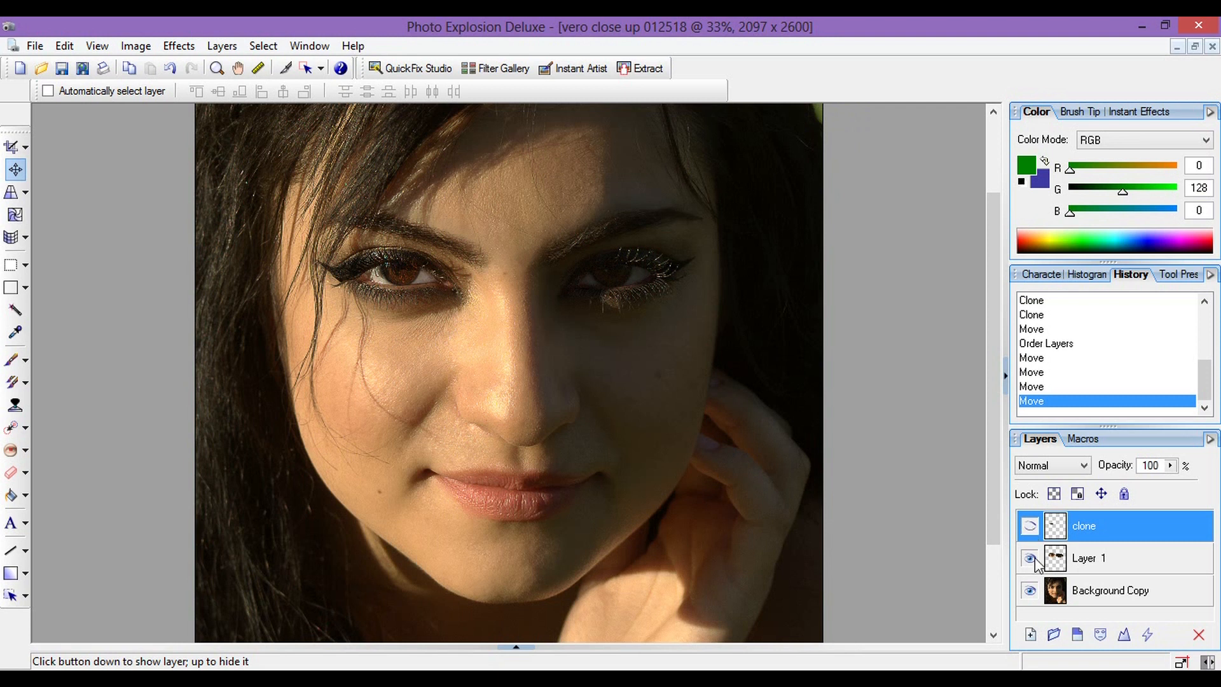
{"action": "left_click", "coordinate": [1030, 526]}
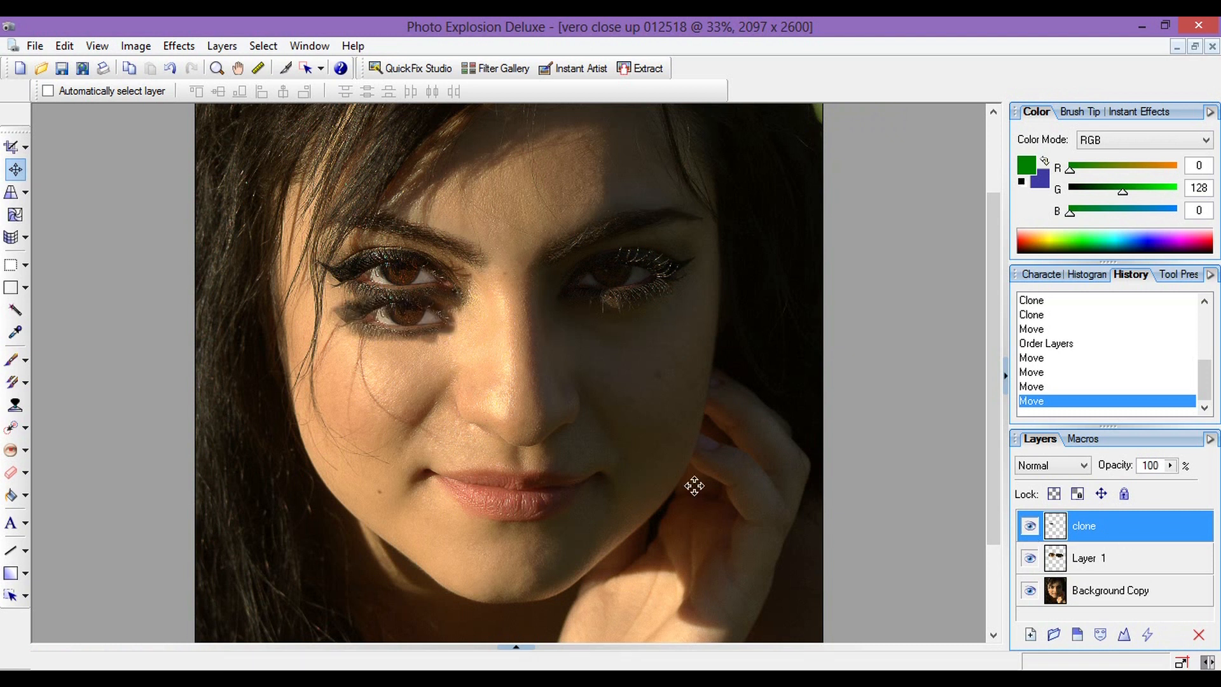
Step: Move the cloned eye down onto the cheek beside the nose, and delete the clone layer
{"action": "left_click_drag", "start_coordinate": [466, 376], "coordinate": [465, 448]}
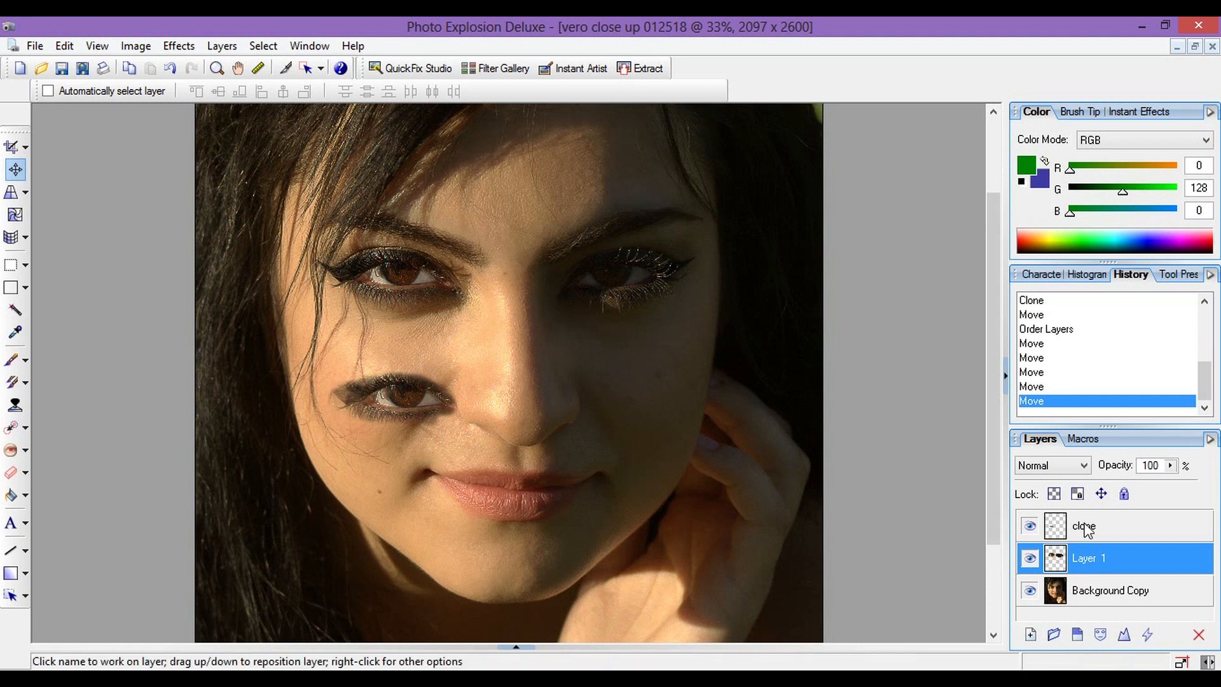
{"action": "left_click", "coordinate": [1129, 534]}
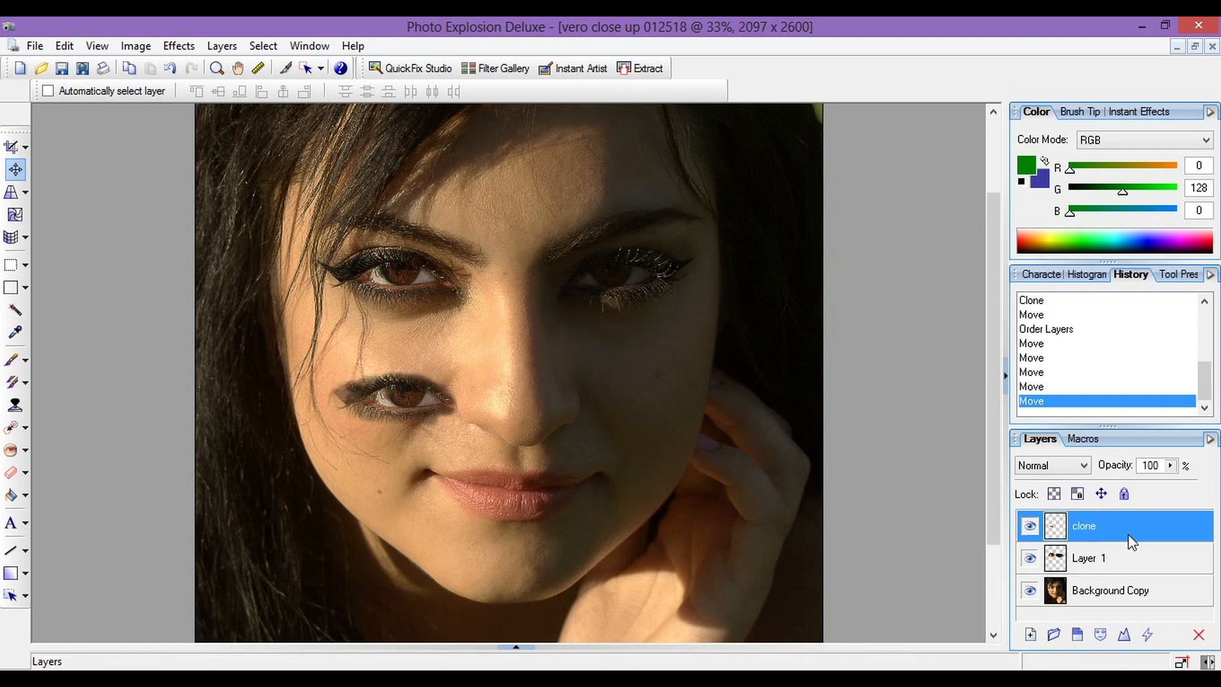
{"action": "left_click", "coordinate": [1199, 636]}
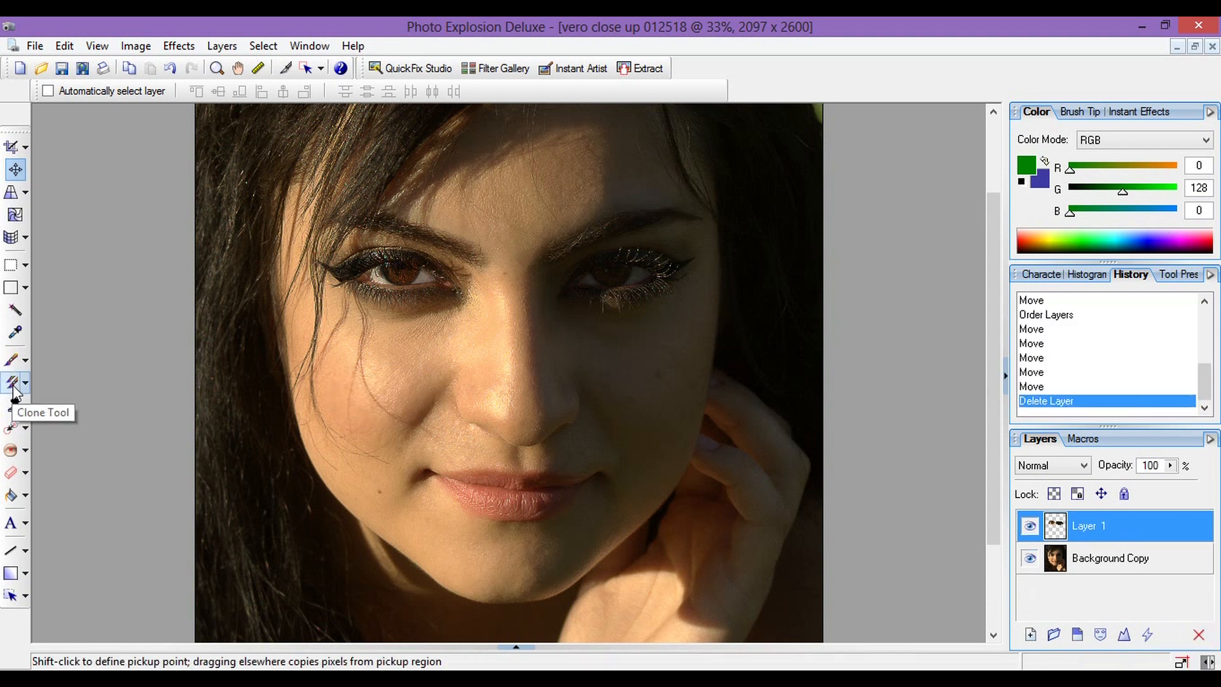
Step: Consult the tool overview in the lt-tools-tut document, and activate the Scratch Remover on the portrait with a size 79 brush
{"action": "left_click", "coordinate": [519, 647]}
{"action": "left_click", "coordinate": [351, 557]}
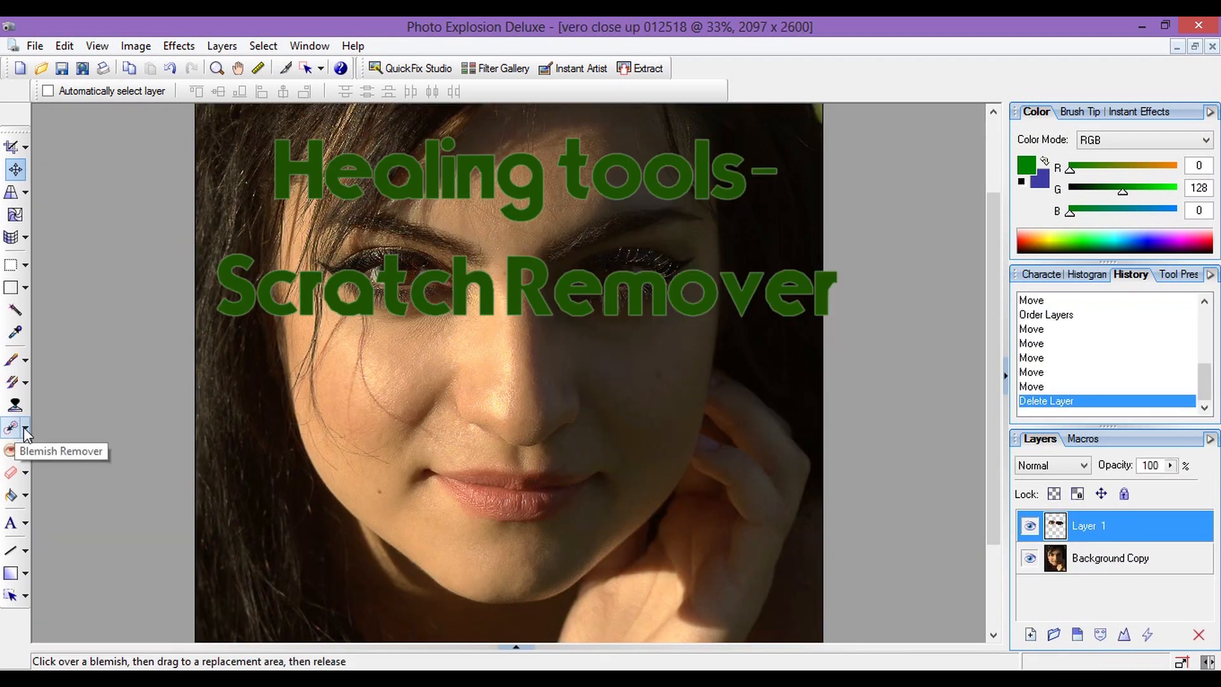
{"action": "left_click", "coordinate": [26, 435]}
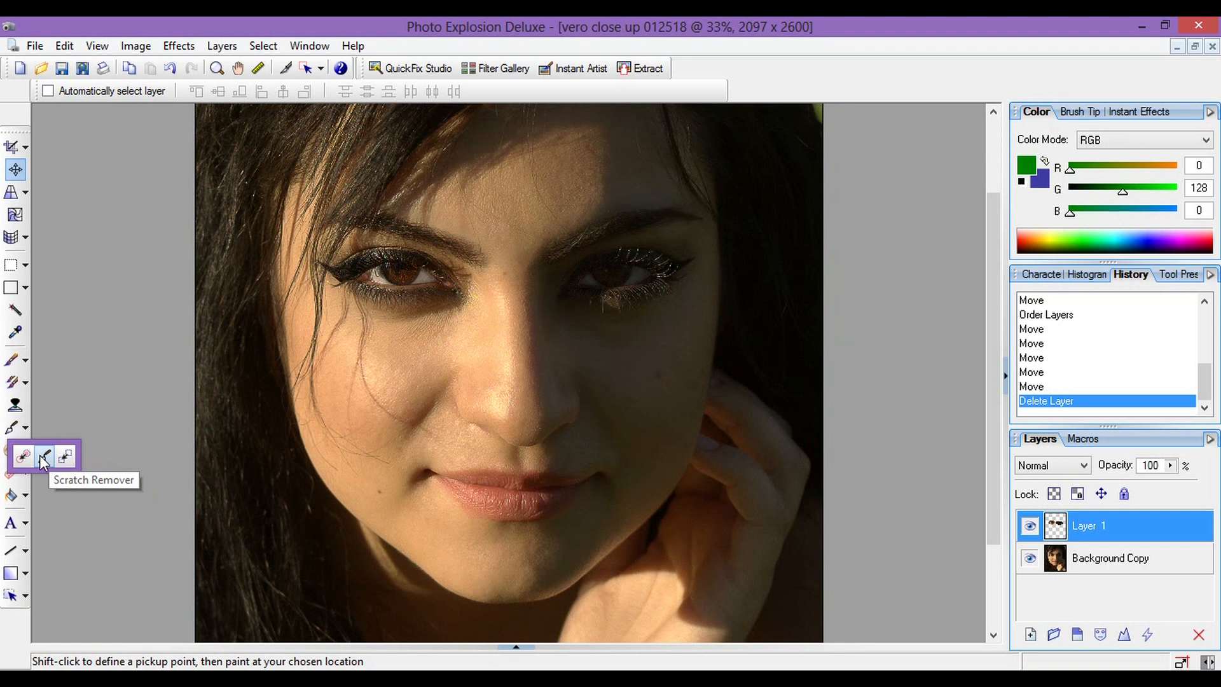
{"action": "left_click", "coordinate": [40, 456]}
{"action": "scroll", "coordinate": [452, 401], "scroll_direction": "up", "scroll_amount": 3}
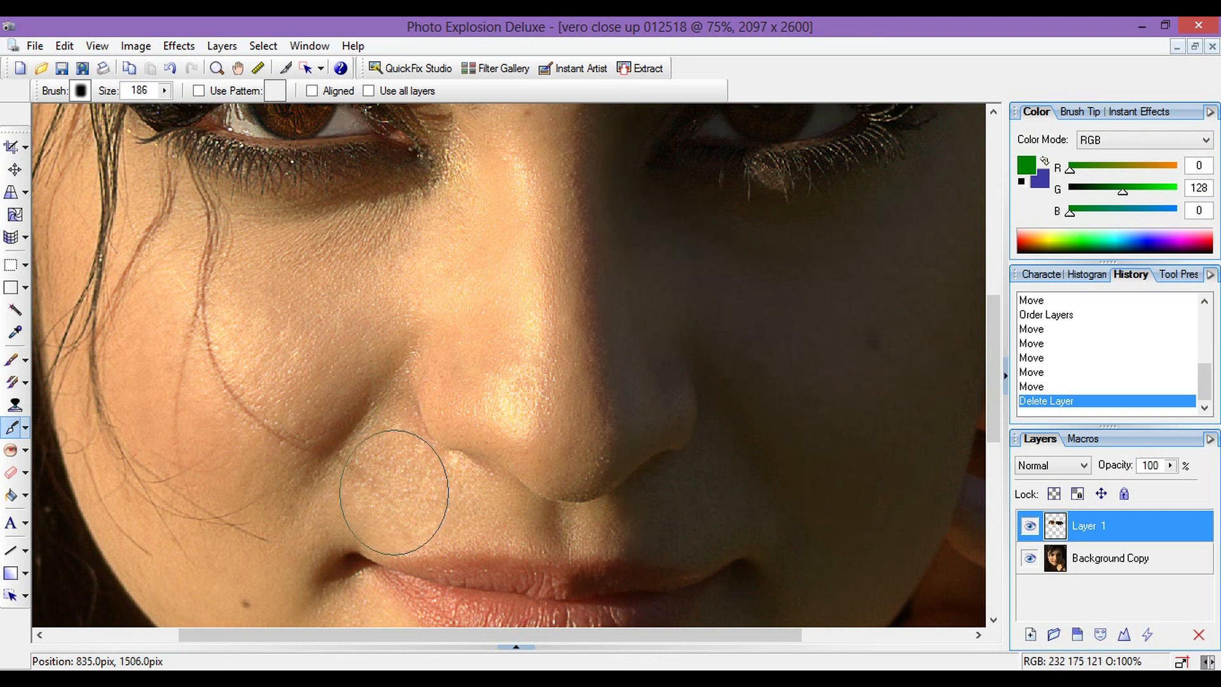
{"action": "key", "text": "["}
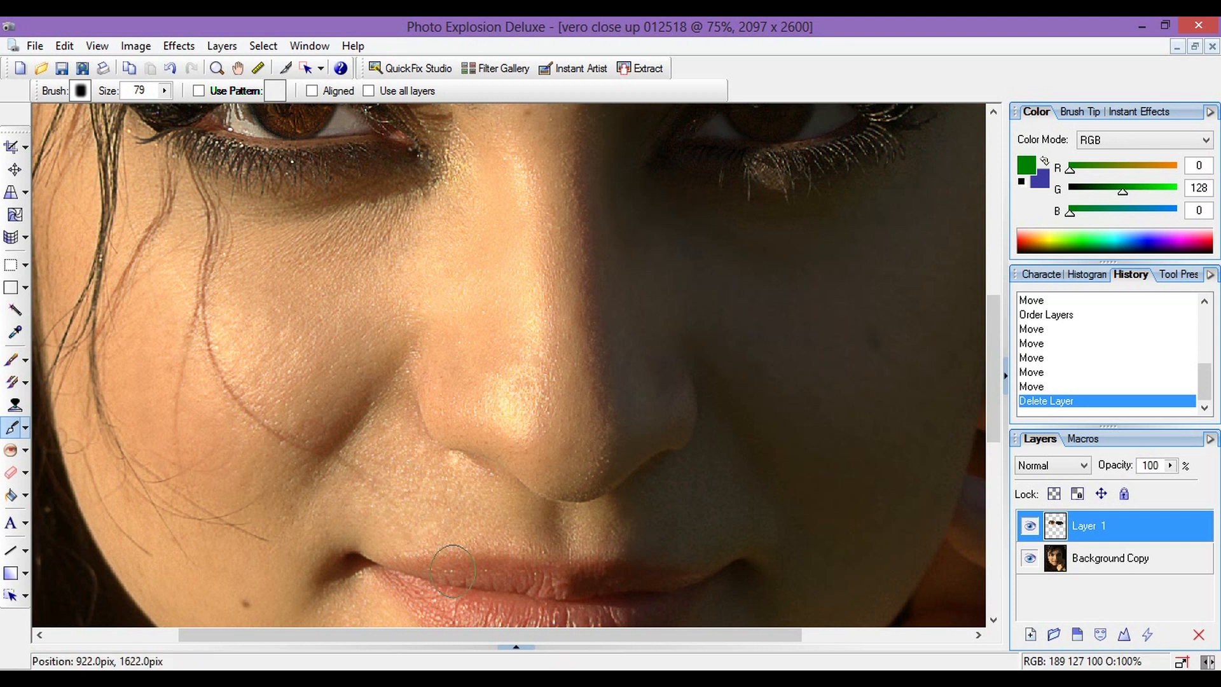
Step: Create a new layer named scratch remover directly above Background Copy
{"action": "left_click", "coordinate": [1110, 559]}
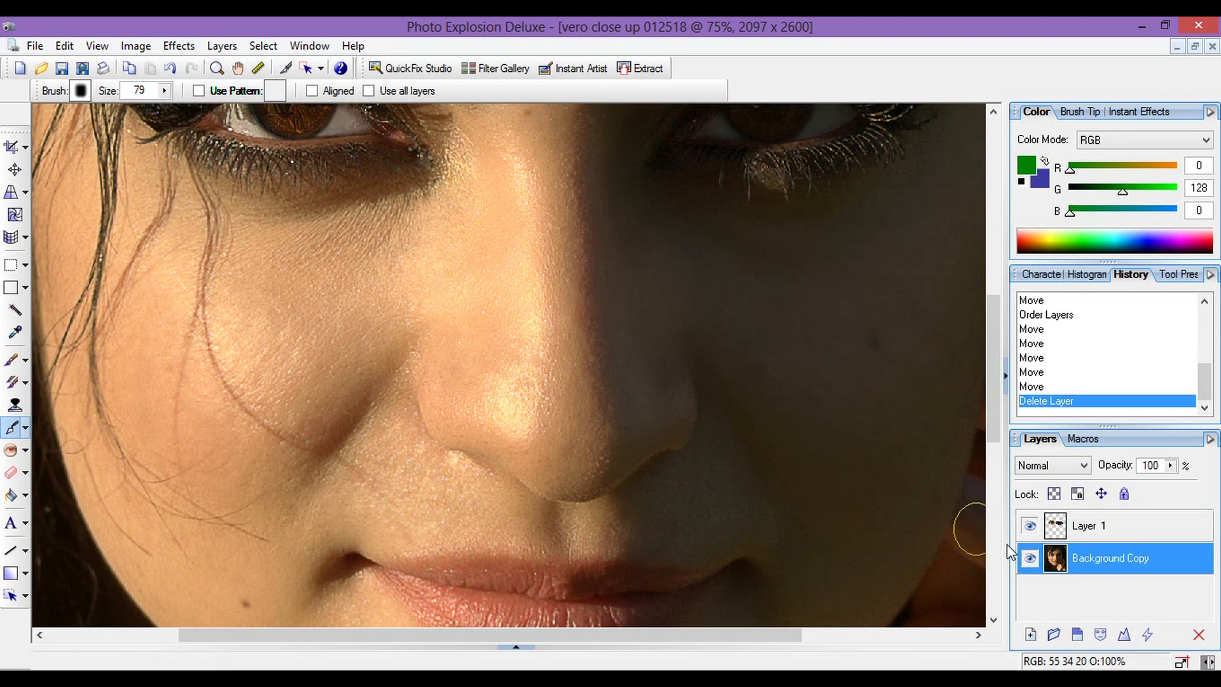
{"action": "left_click", "coordinate": [1031, 635]}
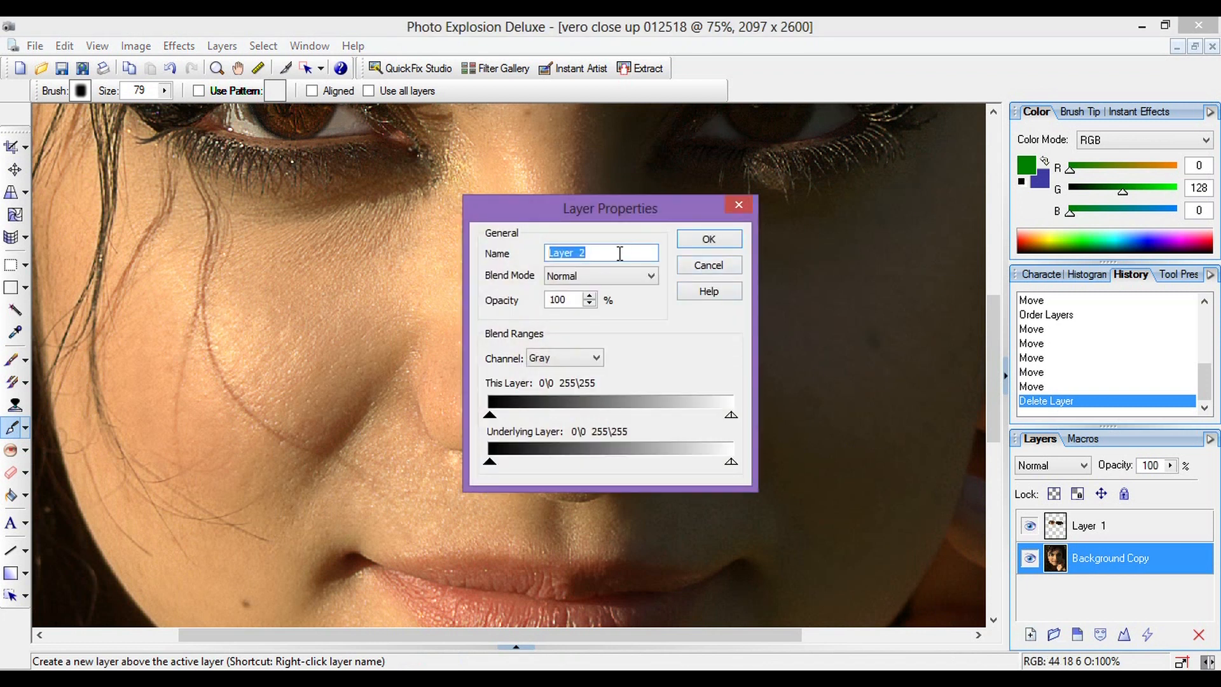
{"action": "type", "text": "scratch remover"}
{"action": "left_click", "coordinate": [685, 247]}
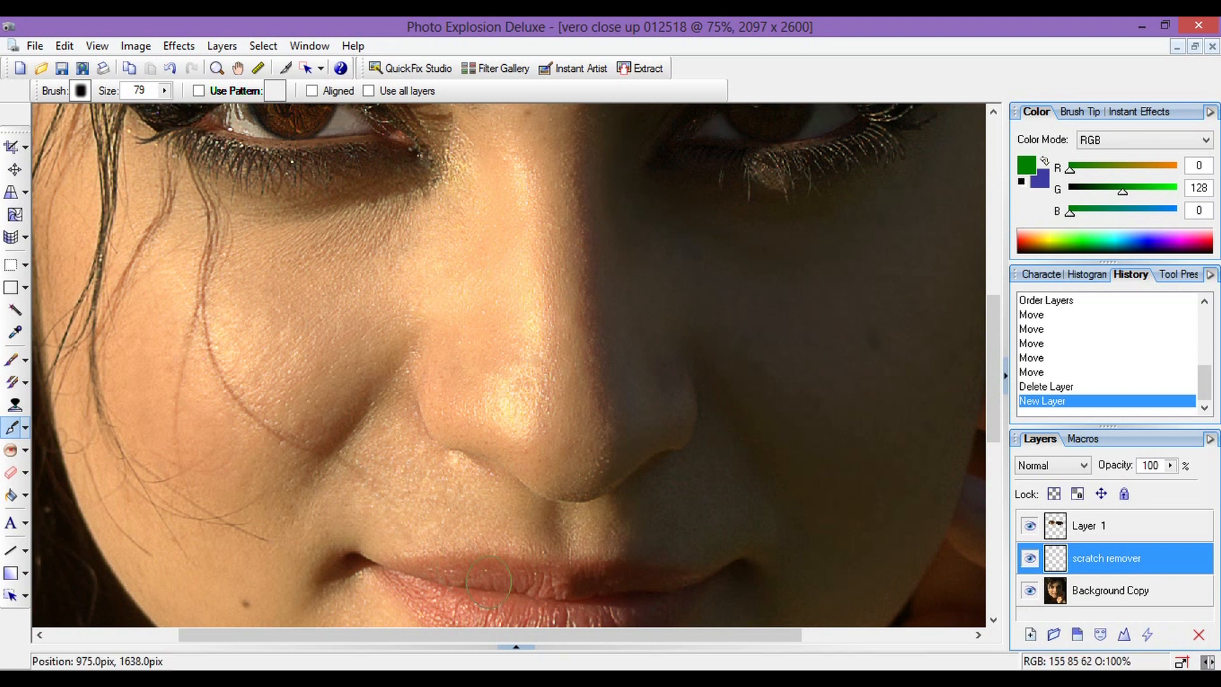
Step: Smooth the texture of the lips with Scratch Remover strokes on the scratch remover layer, using all layers as the source
{"action": "mouse_move", "coordinate": [502, 581]}
{"action": "left_mouse_down"}
{"action": "mouse_move", "coordinate": [559, 584]}
{"action": "mouse_move", "coordinate": [547, 594]}
{"action": "left_mouse_up"}
{"action": "left_click", "coordinate": [369, 91]}
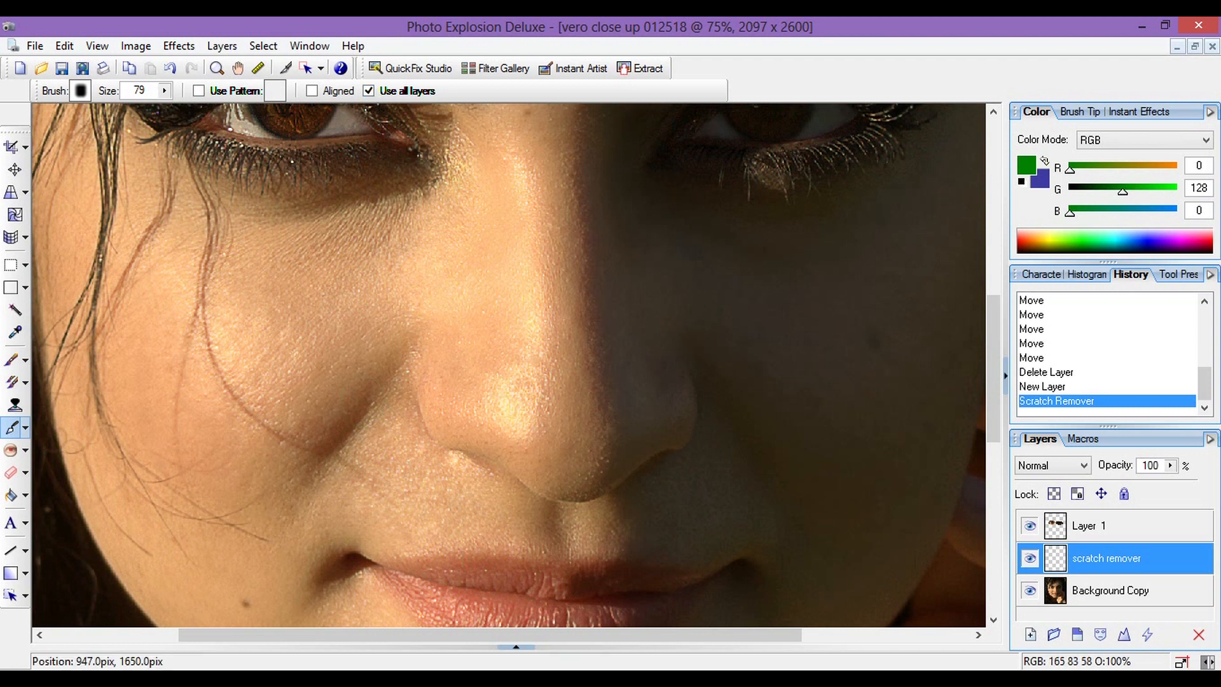
{"action": "mouse_move", "coordinate": [476, 582]}
{"action": "left_mouse_down"}
{"action": "mouse_move", "coordinate": [592, 584]}
{"action": "mouse_move", "coordinate": [570, 610]}
{"action": "left_mouse_up"}
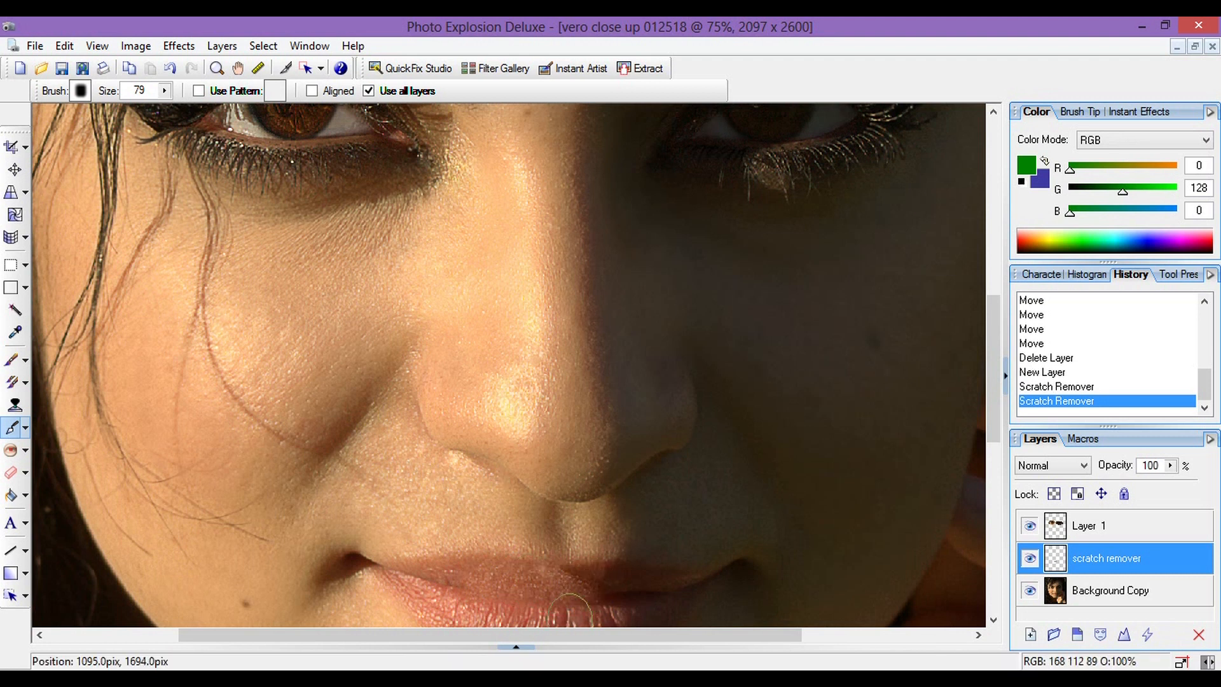
{"action": "left_click_drag", "start_coordinate": [424, 584], "coordinate": [571, 602]}
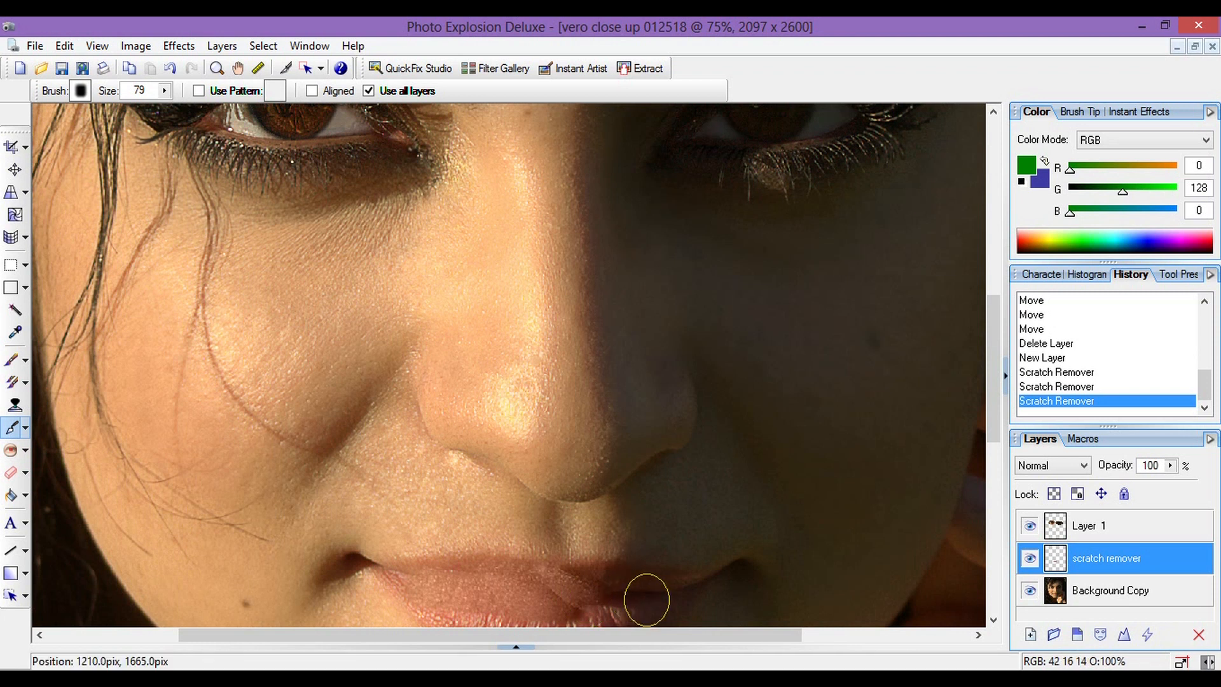
{"action": "left_click_drag", "start_coordinate": [646, 599], "coordinate": [550, 600]}
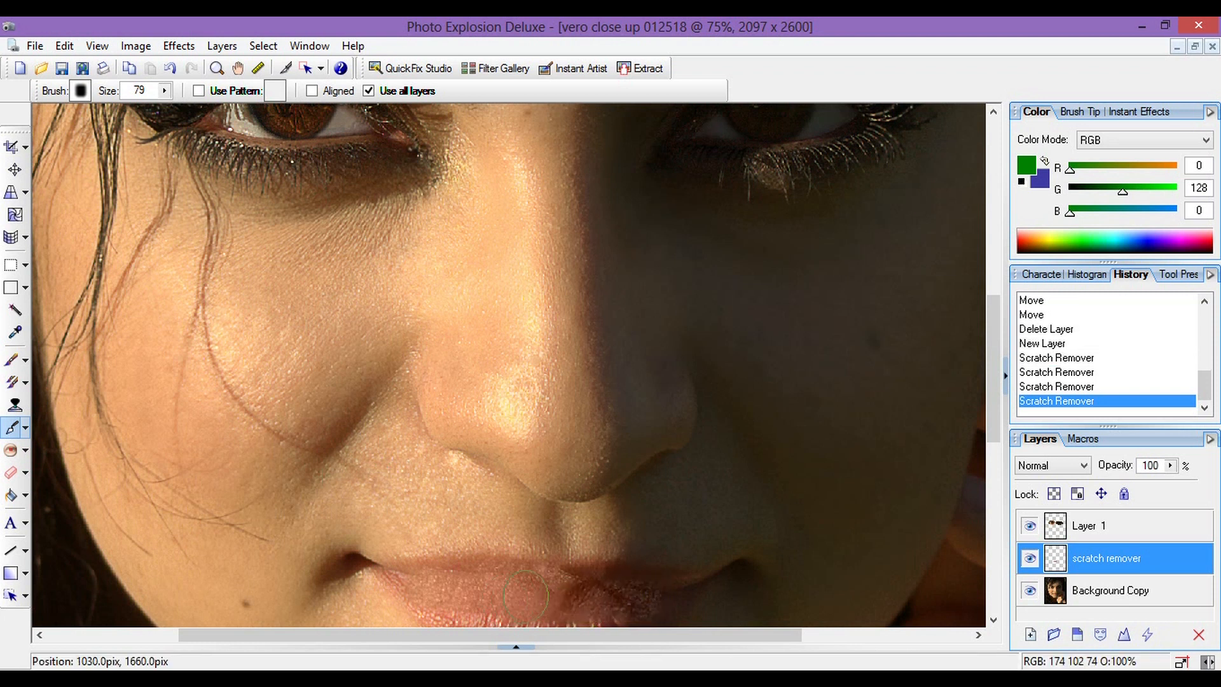
Step: Move the smoothed lip patch on the scratch remover layer onto the shaded cheek and back over the lips, and delete that layer
{"action": "scroll", "coordinate": [525, 596], "scroll_direction": "down", "scroll_amount": 1}
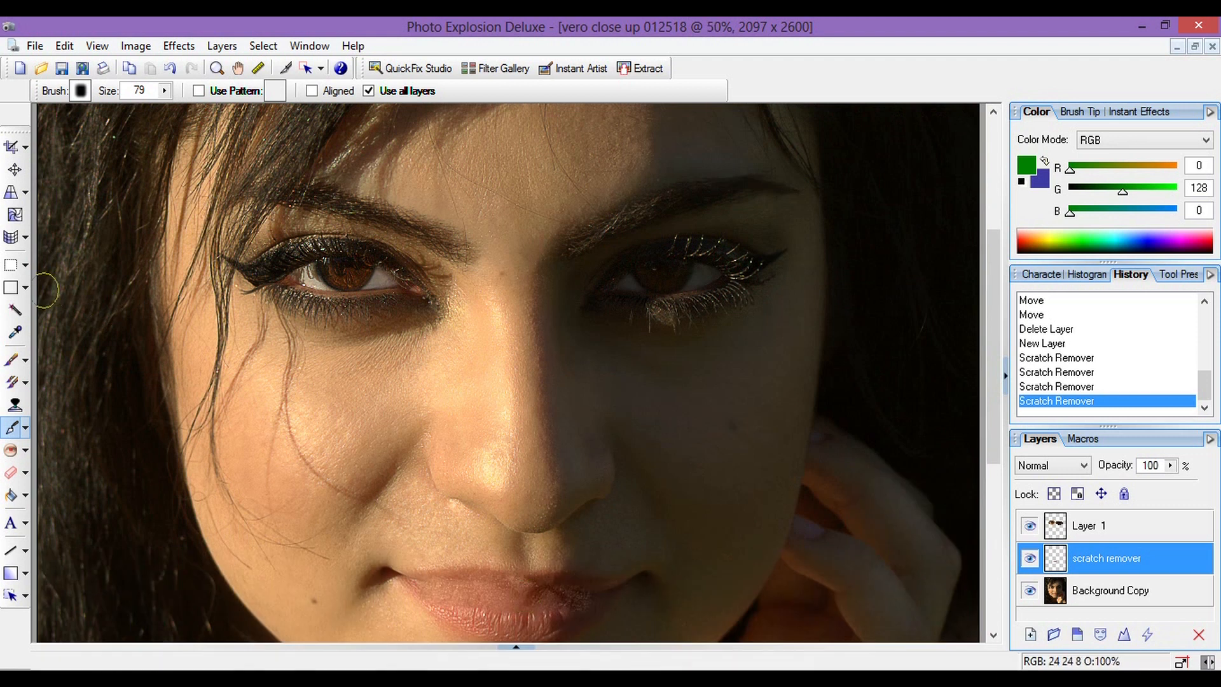
{"action": "left_click", "coordinate": [15, 168]}
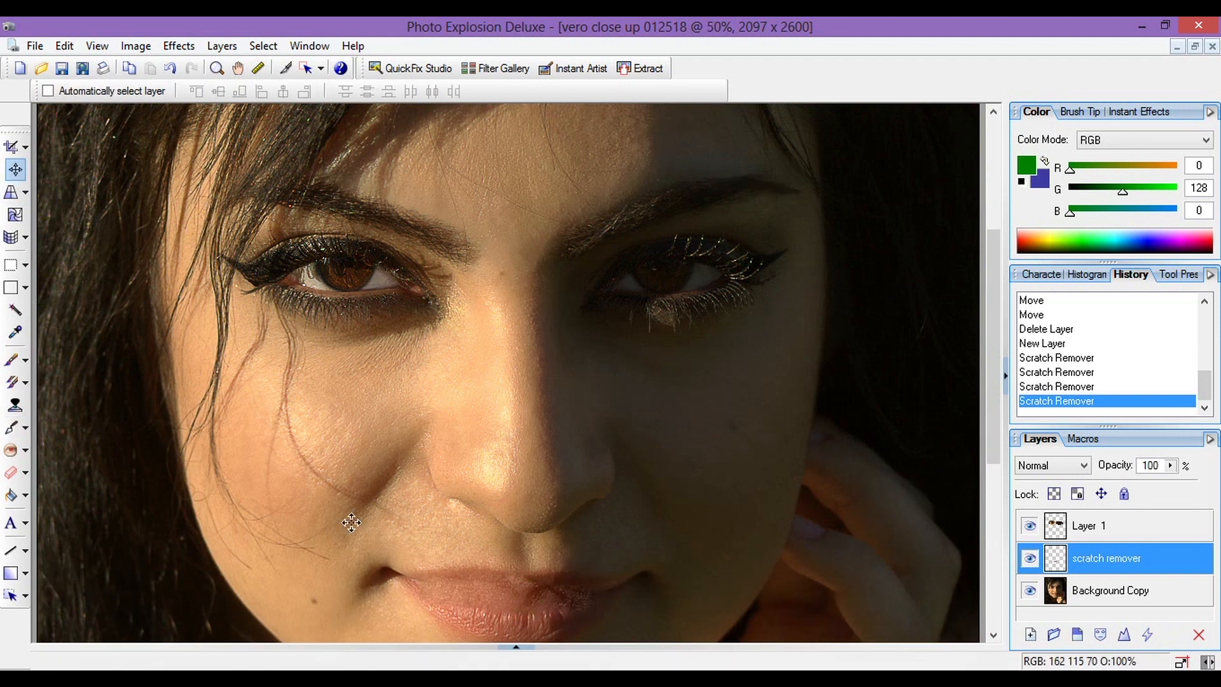
{"action": "mouse_move", "coordinate": [375, 538]}
{"action": "left_mouse_down"}
{"action": "mouse_move", "coordinate": [324, 412]}
{"action": "mouse_move", "coordinate": [526, 357]}
{"action": "mouse_move", "coordinate": [535, 365]}
{"action": "left_mouse_up"}
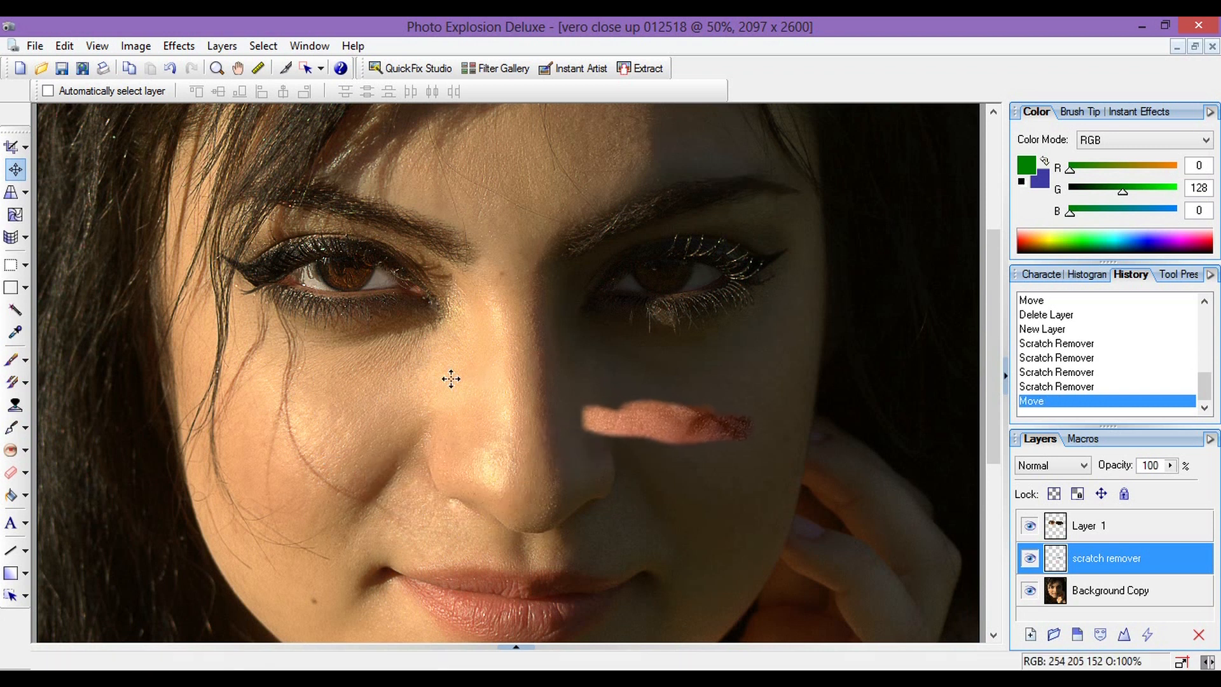
{"action": "mouse_move", "coordinate": [668, 432]}
{"action": "left_mouse_down"}
{"action": "mouse_move", "coordinate": [605, 579]}
{"action": "mouse_move", "coordinate": [511, 611]}
{"action": "mouse_move", "coordinate": [457, 594]}
{"action": "left_mouse_up"}
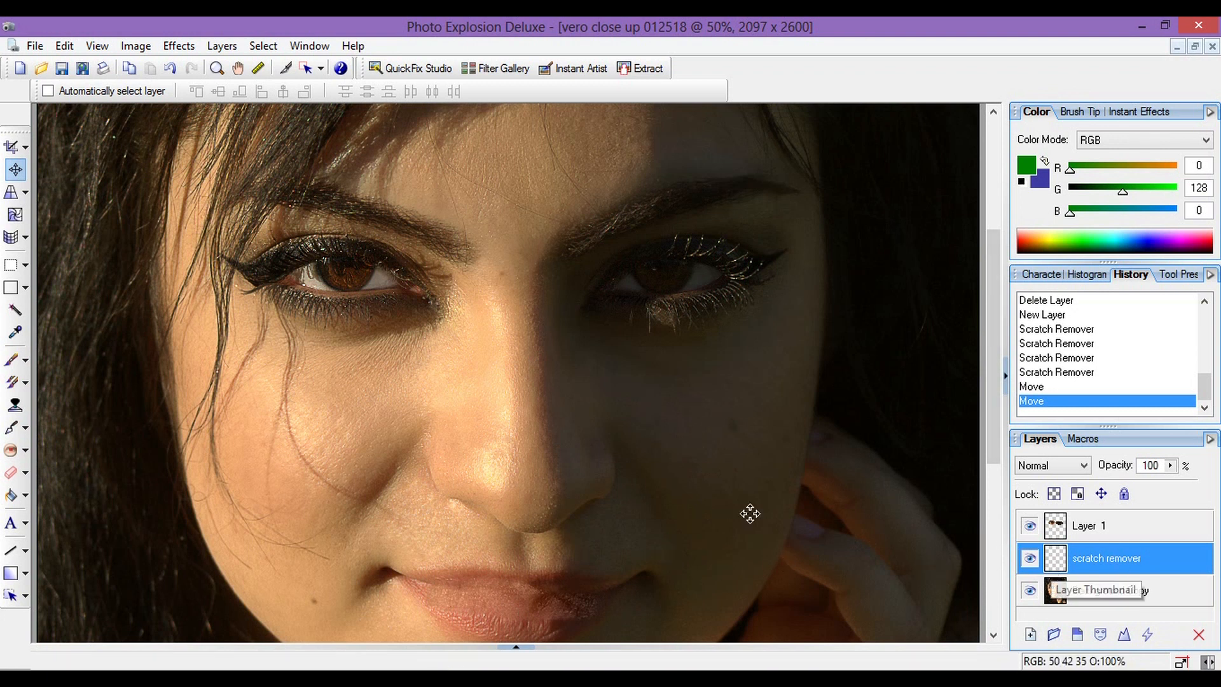
{"action": "scroll", "coordinate": [726, 480], "scroll_direction": "down", "scroll_amount": 1}
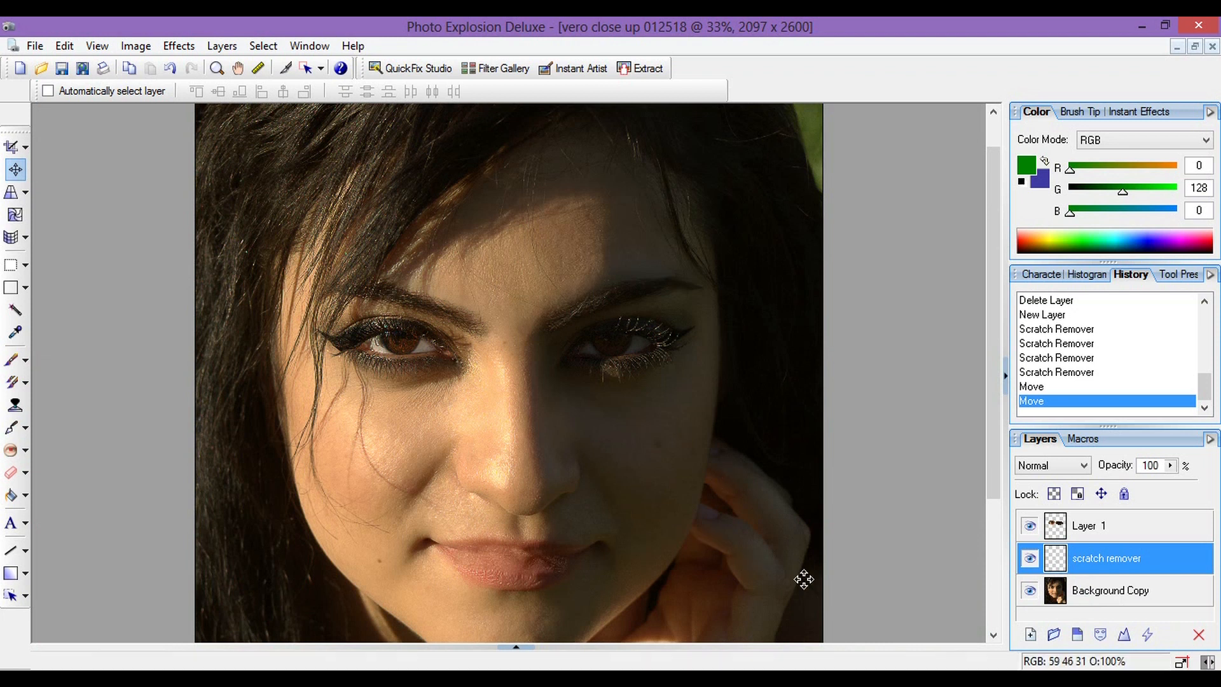
{"action": "left_click", "coordinate": [1199, 636]}
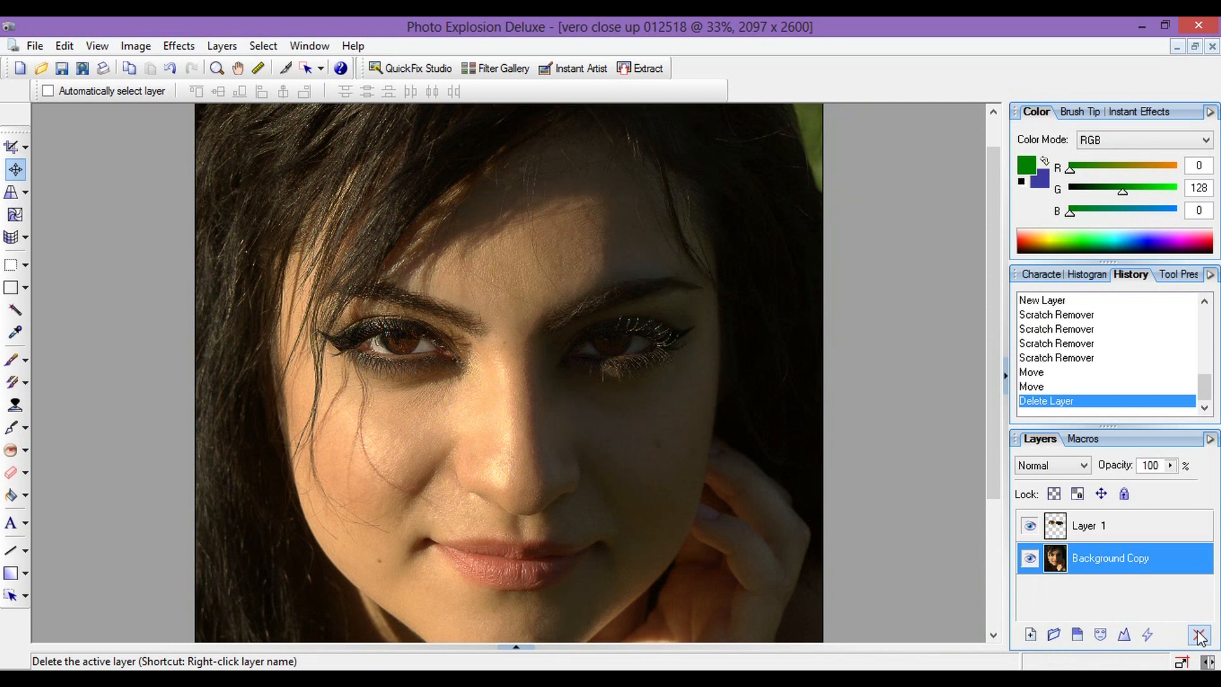
Step: Remove the mole beside the mouth with the Blemish Remover at size 25, working on a duplicate of Background Copy
{"action": "left_click", "coordinate": [24, 452]}
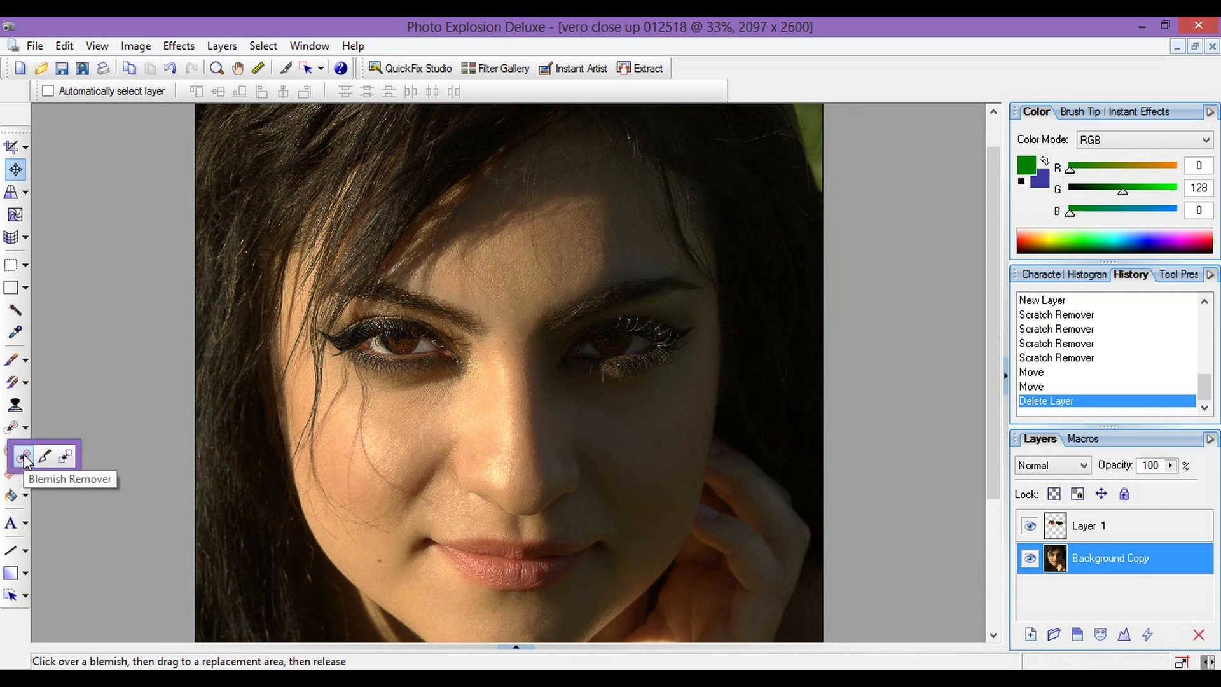
{"action": "left_click", "coordinate": [25, 458]}
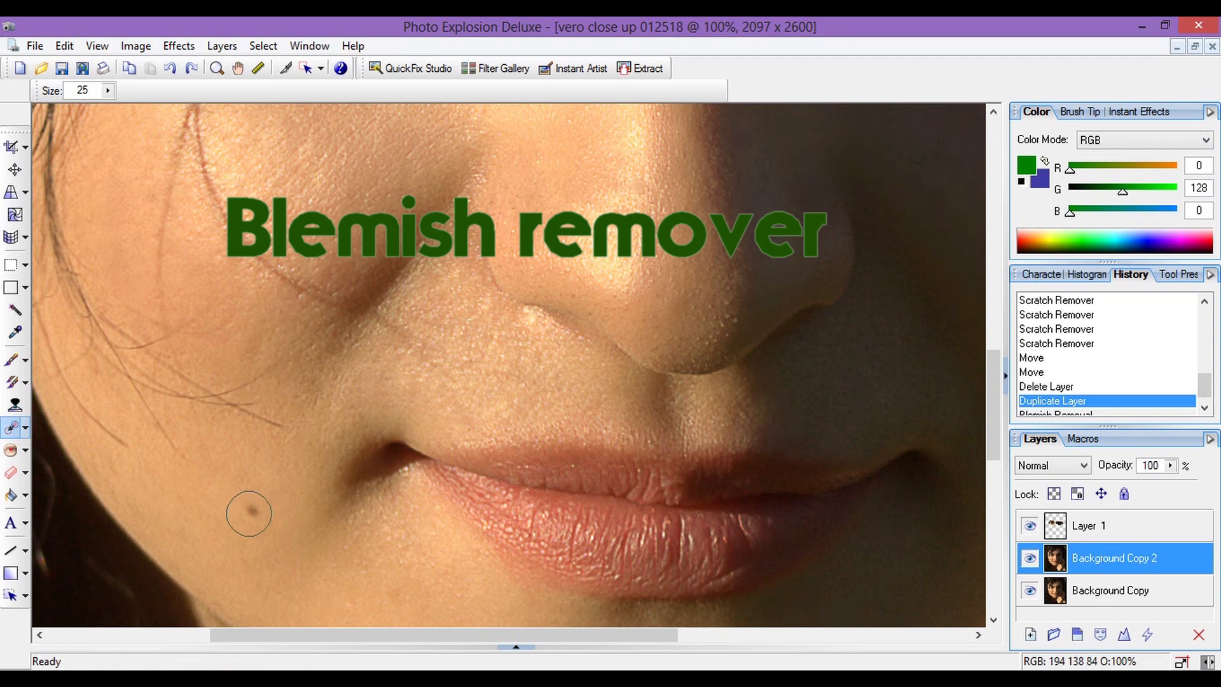
{"action": "left_click", "coordinate": [252, 513]}
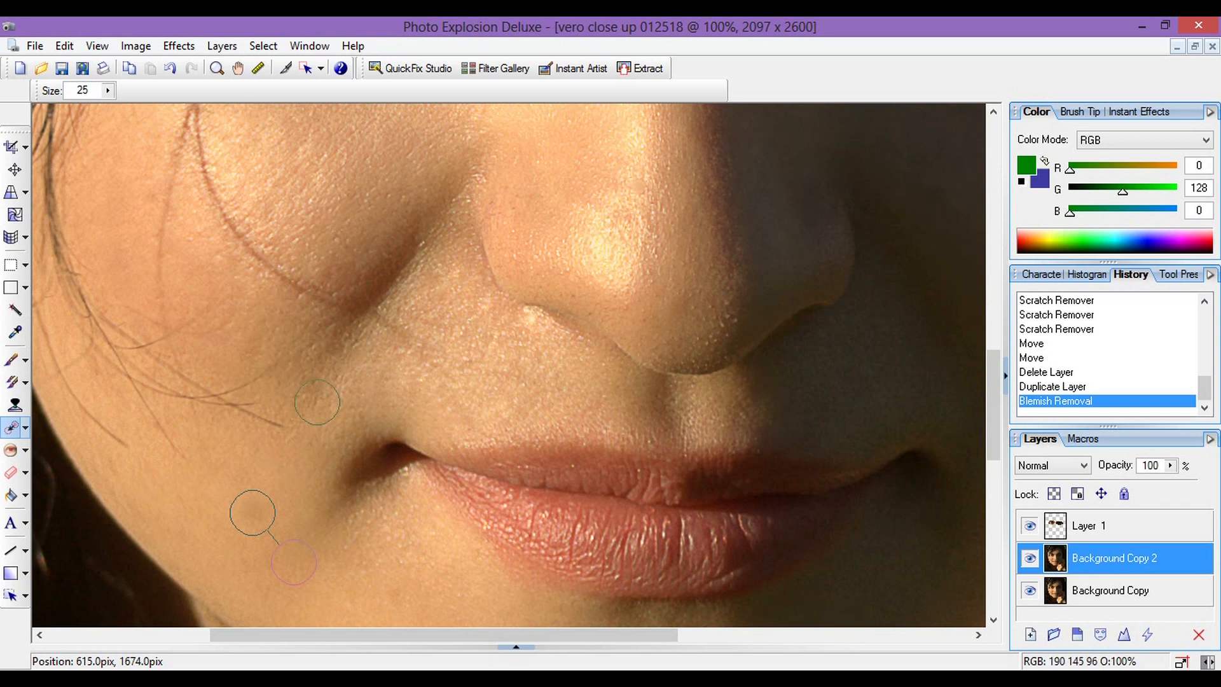
{"action": "scroll", "coordinate": [318, 402], "scroll_direction": "down", "scroll_amount": 1}
{"action": "scroll", "coordinate": [317, 402], "scroll_direction": "down", "scroll_amount": 2}
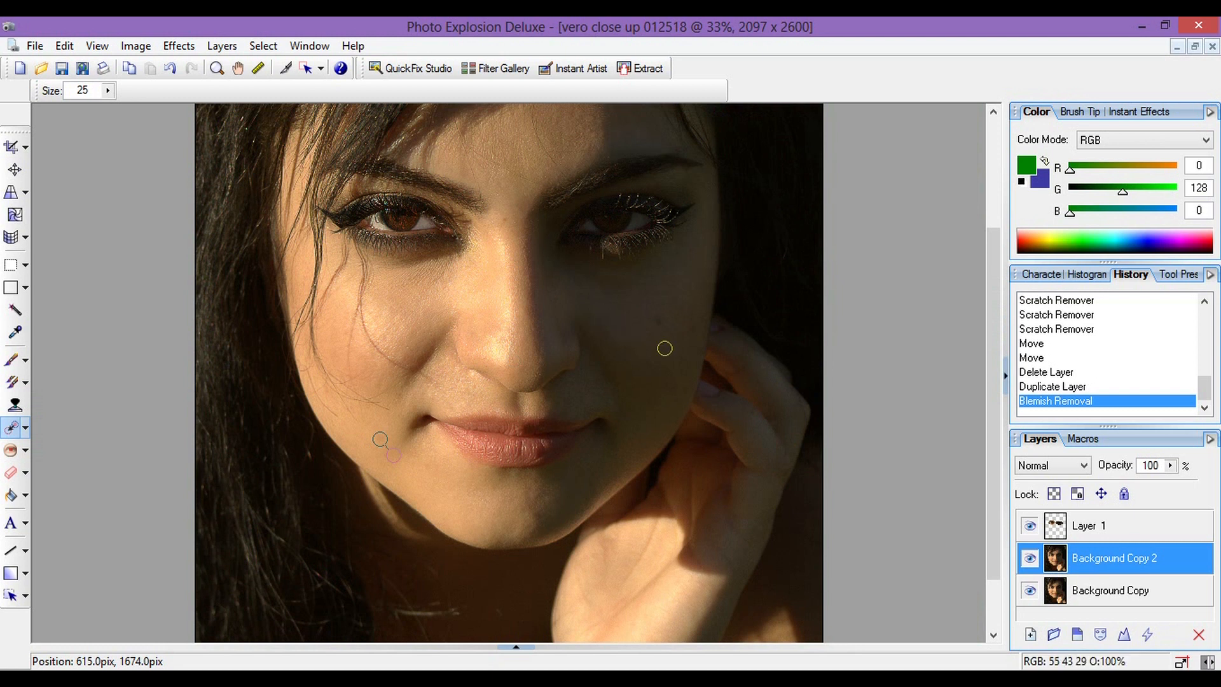
Step: Remove the spot on the shaded cheek with the Blemish Remover, taking replacement skin from above it and then from nearer the nose
{"action": "scroll", "coordinate": [664, 348], "scroll_direction": "up", "scroll_amount": 3}
{"action": "left_click_drag", "start_coordinate": [801, 272], "coordinate": [798, 157]}
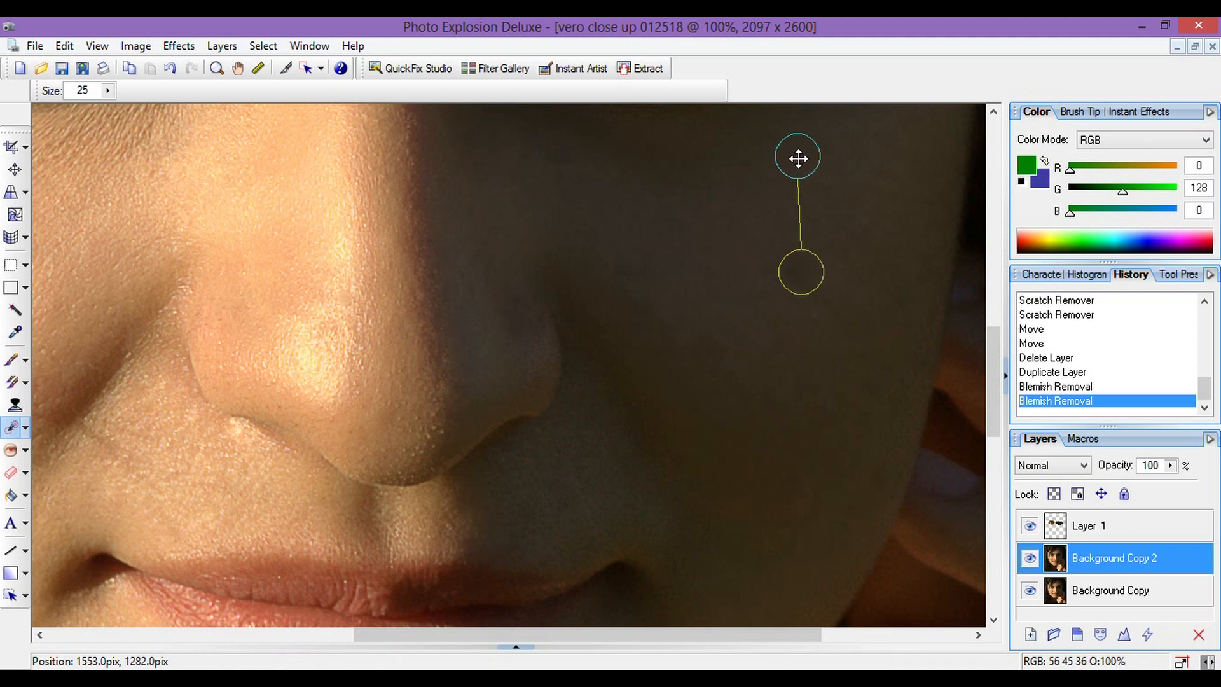
{"action": "left_click_drag", "start_coordinate": [799, 157], "coordinate": [609, 224]}
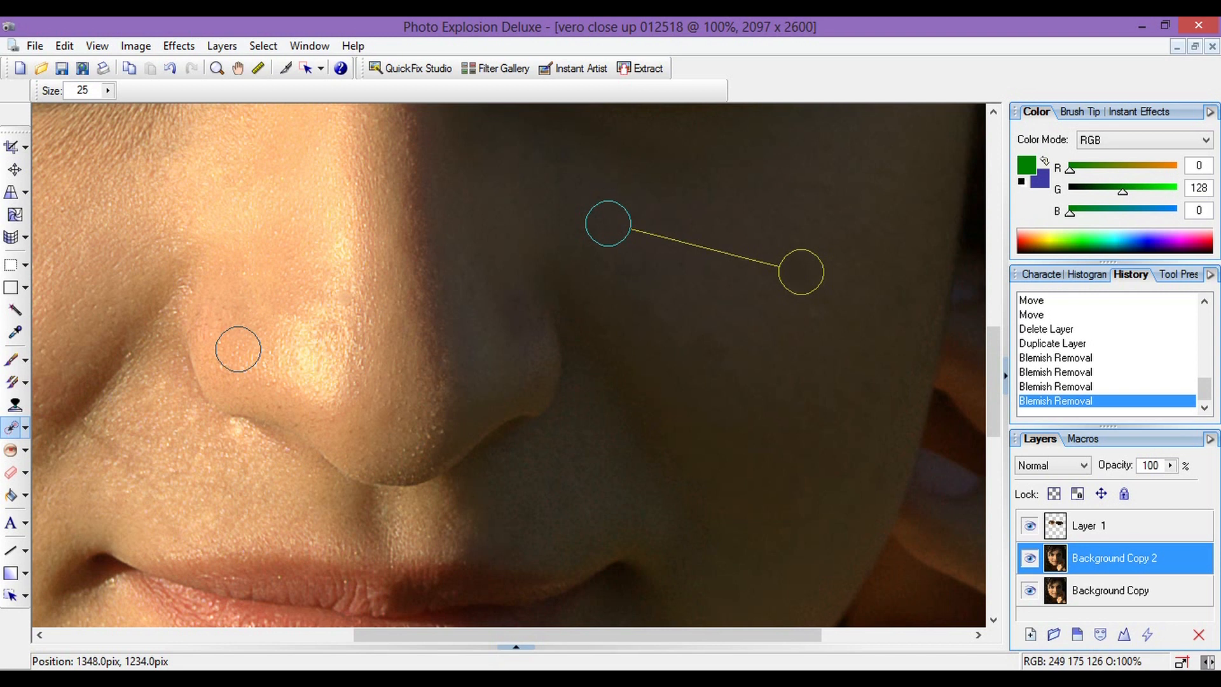
{"action": "scroll", "coordinate": [236, 348], "scroll_direction": "down", "scroll_amount": 1}
{"action": "scroll", "coordinate": [237, 348], "scroll_direction": "down", "scroll_amount": 3}
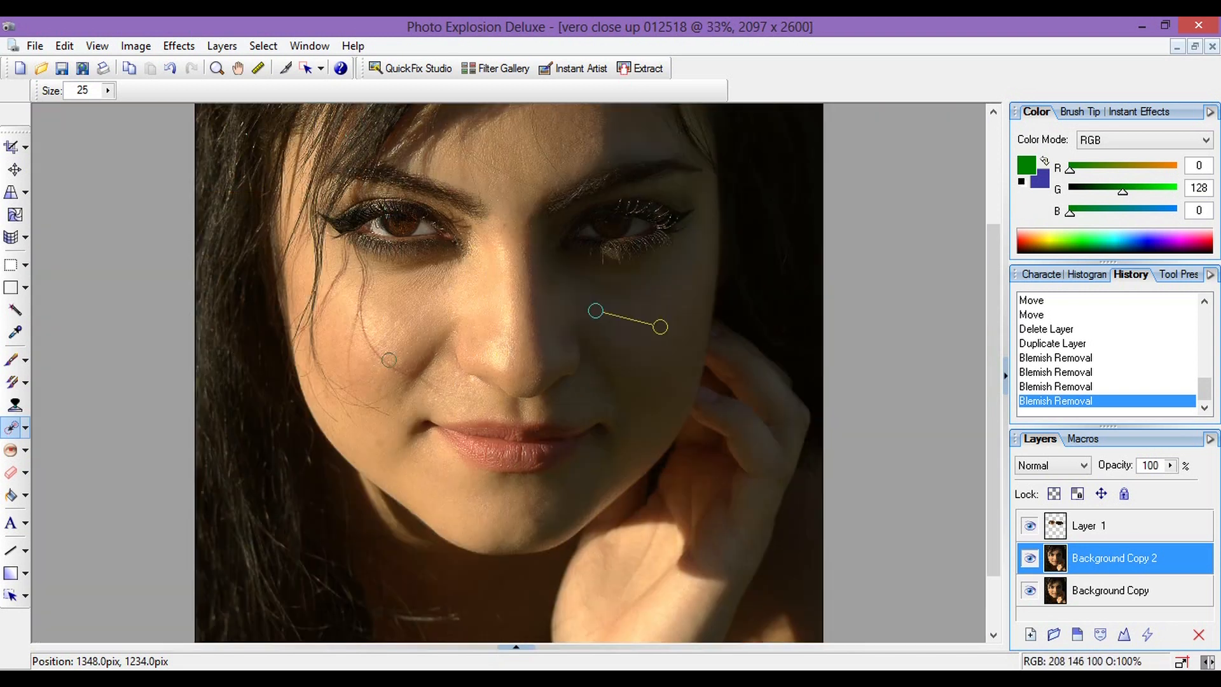
Step: Outline a round area on the lit cheek with the patch tool and patch it with skin from beside the nose, then from the forehead
{"action": "left_click", "coordinate": [24, 428]}
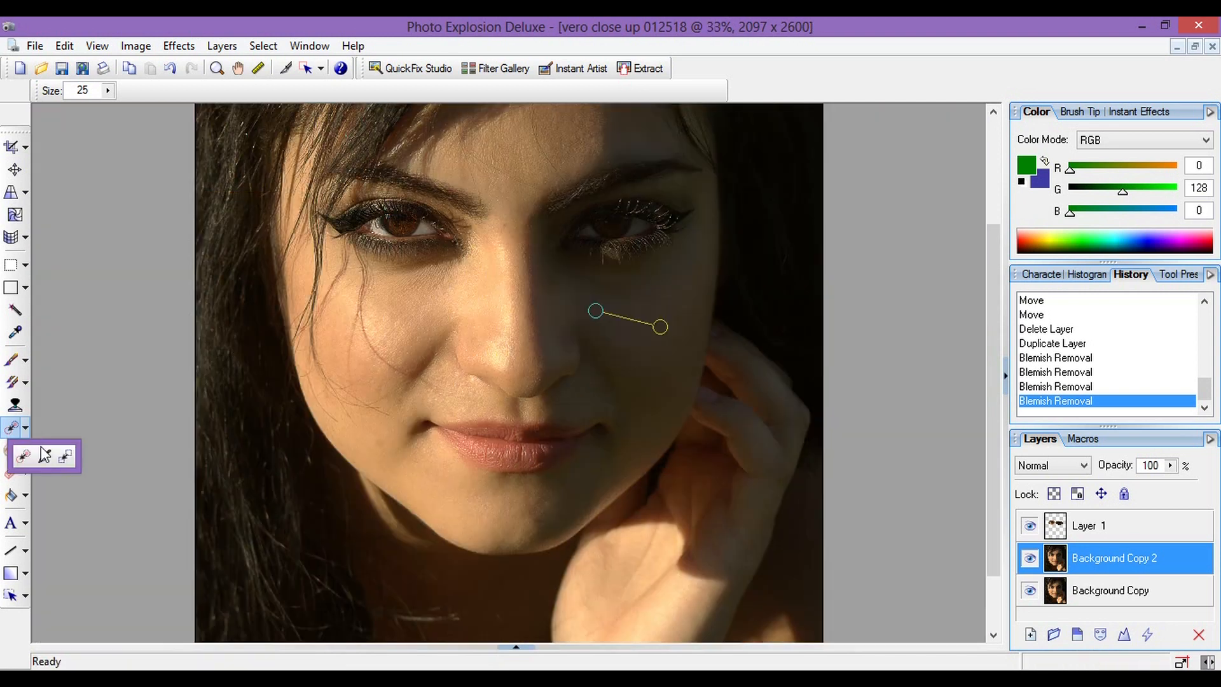
{"action": "left_click", "coordinate": [66, 456]}
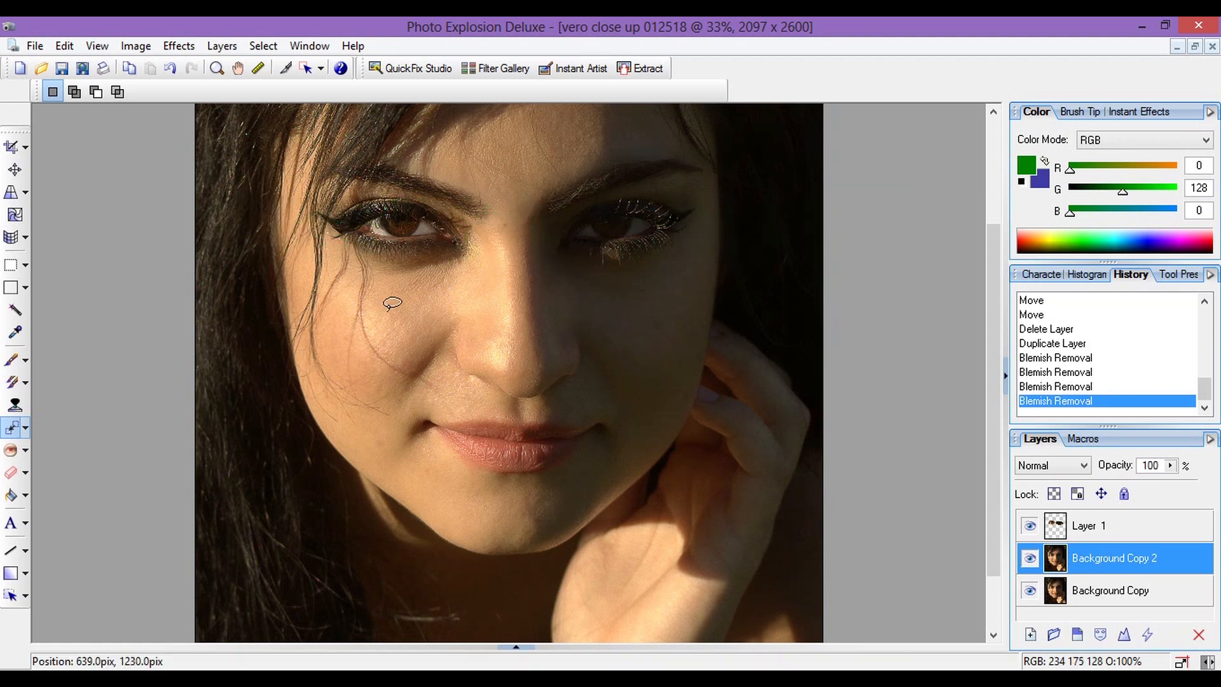
{"action": "mouse_move", "coordinate": [390, 311]}
{"action": "left_mouse_down"}
{"action": "mouse_move", "coordinate": [369, 335]}
{"action": "mouse_move", "coordinate": [392, 354]}
{"action": "mouse_move", "coordinate": [417, 351]}
{"action": "mouse_move", "coordinate": [395, 307]}
{"action": "left_mouse_up"}
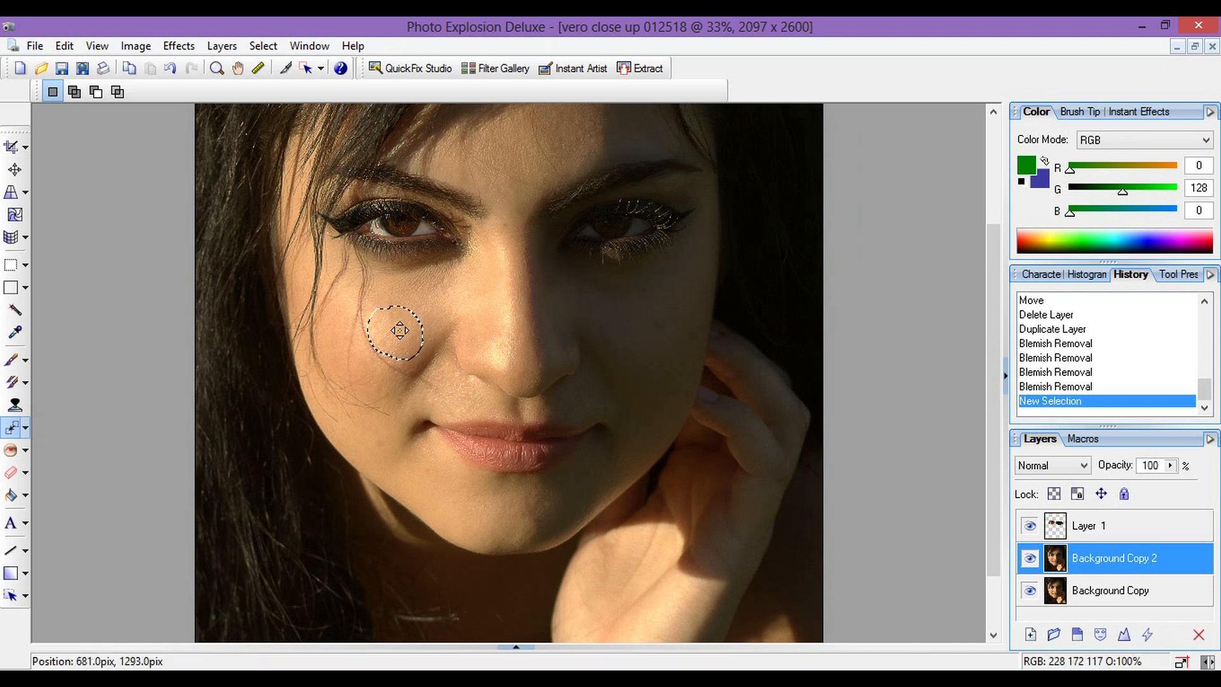
{"action": "left_click_drag", "start_coordinate": [399, 329], "coordinate": [482, 291]}
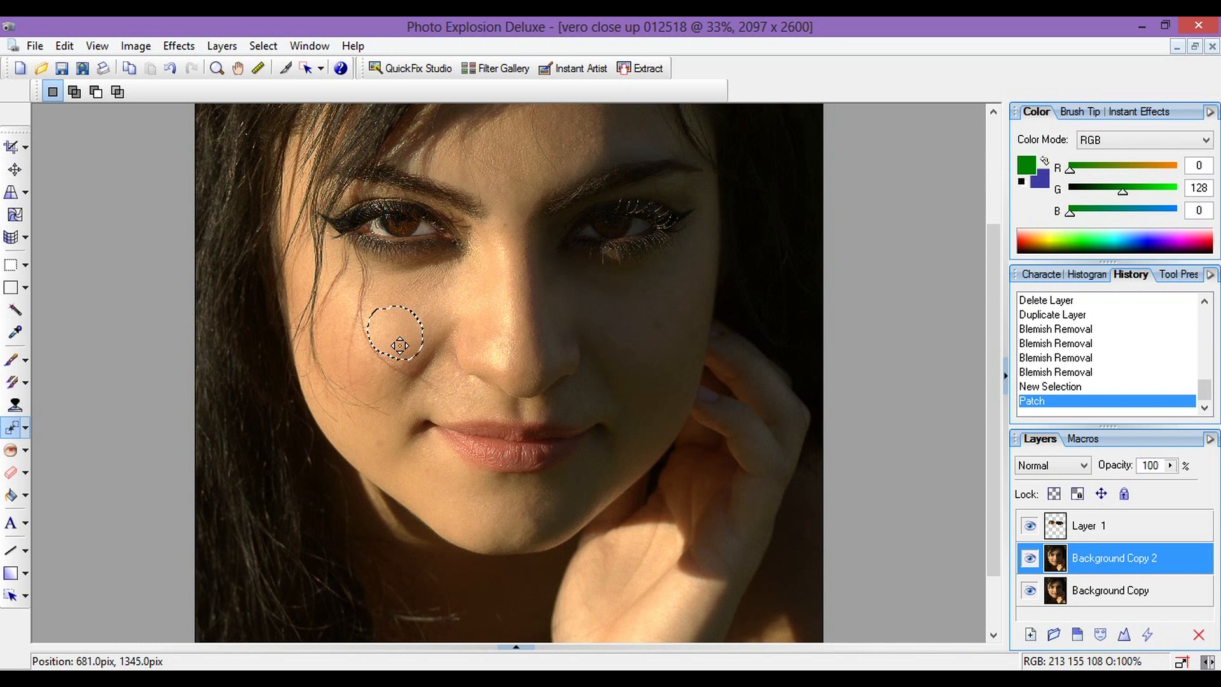
{"action": "left_click_drag", "start_coordinate": [400, 345], "coordinate": [578, 124]}
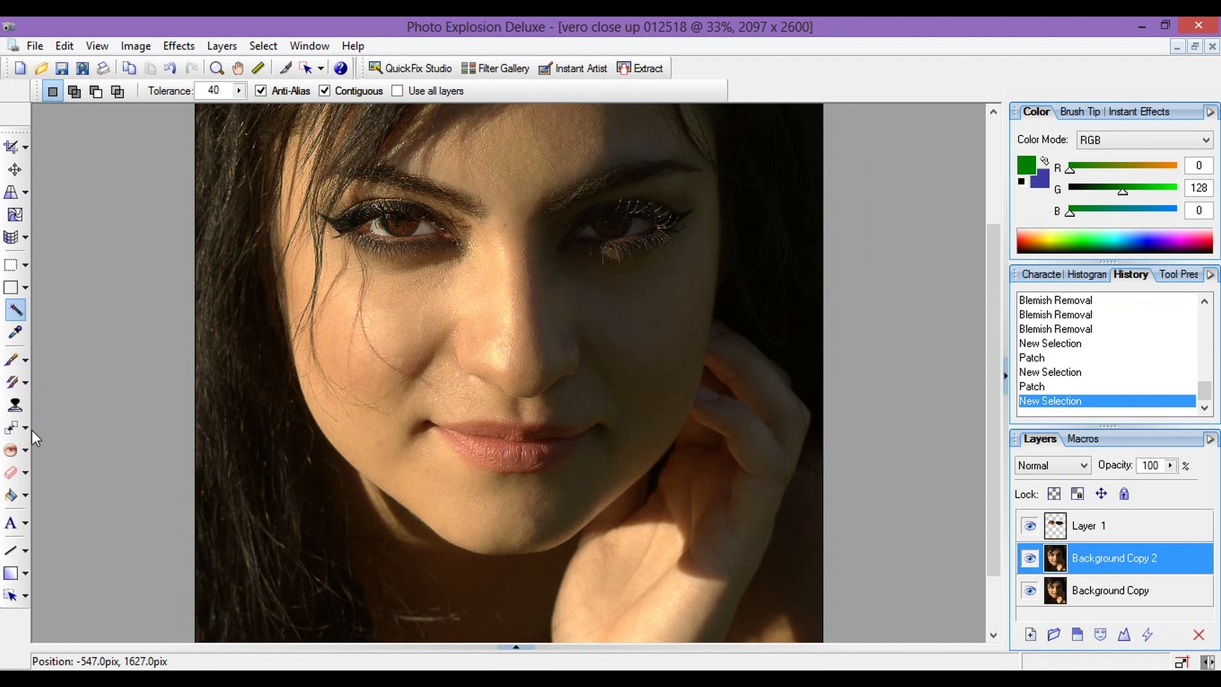
Step: Consult the tool overview in the lt-tools-tut document, and activate the Dodge Tool on the portrait
{"action": "left_click", "coordinate": [516, 647]}
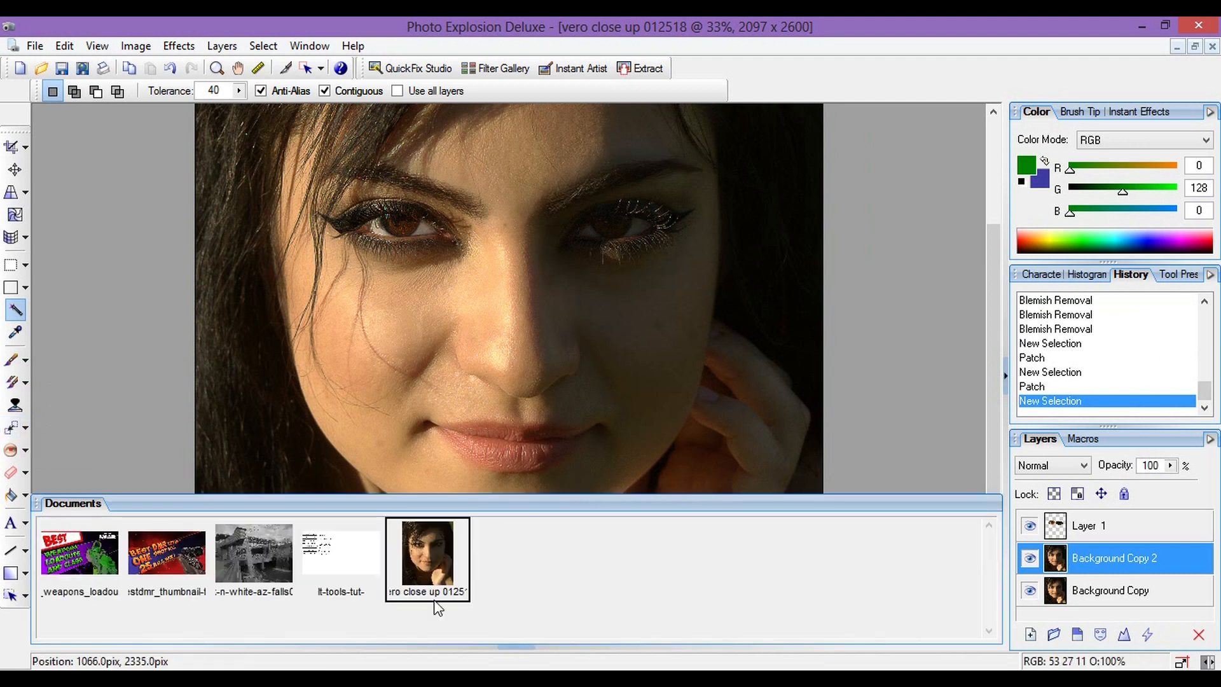
{"action": "left_click", "coordinate": [341, 552]}
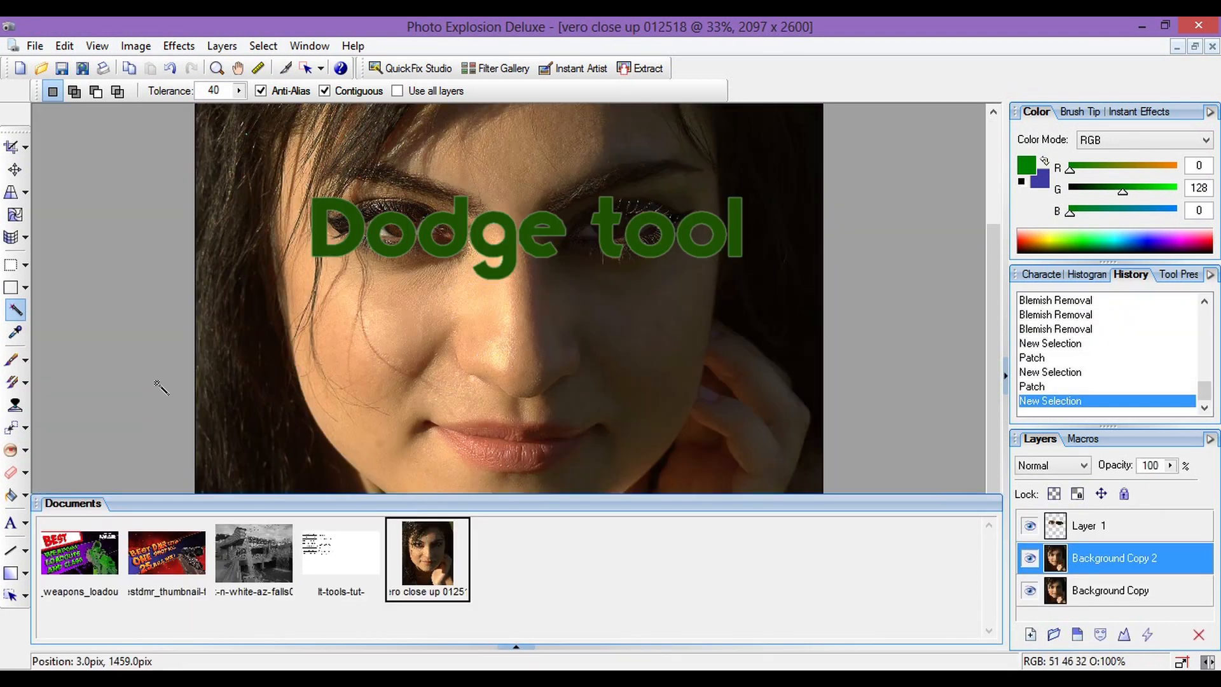
{"action": "left_click", "coordinate": [24, 452]}
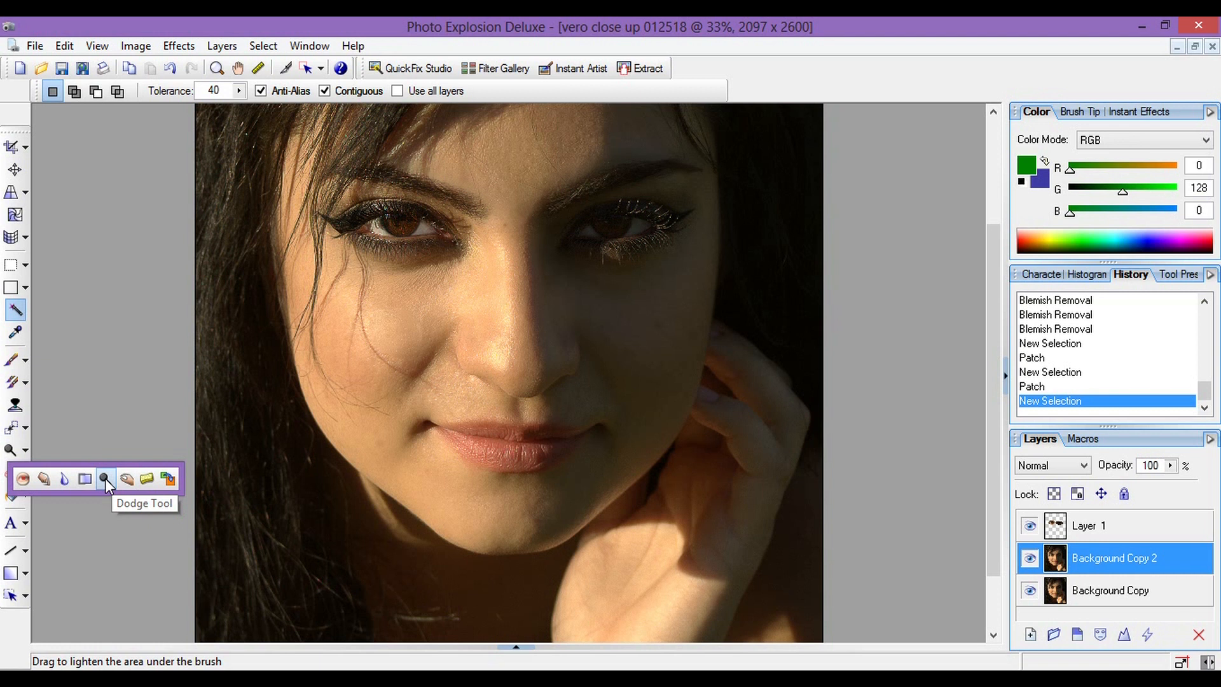
{"action": "left_click", "coordinate": [105, 478]}
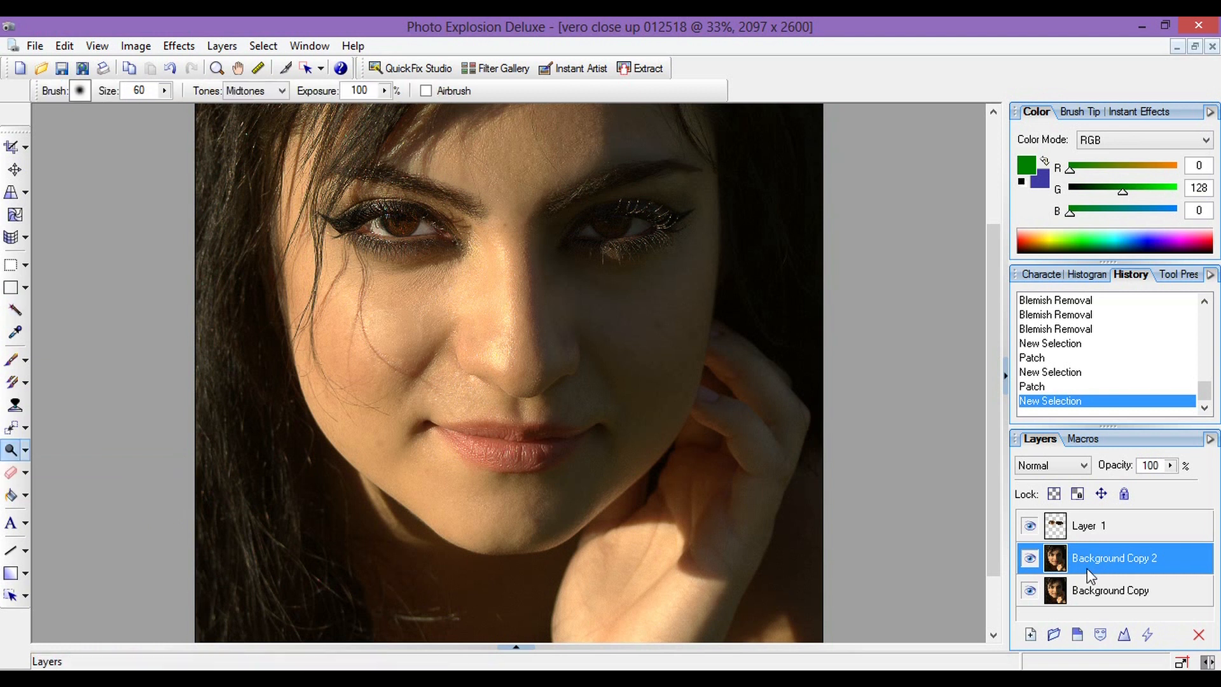
Step: Create a new layer above Background Copy 2, and set the foreground color to gray with RGB 128, 128, 128
{"action": "left_click", "coordinate": [1032, 635]}
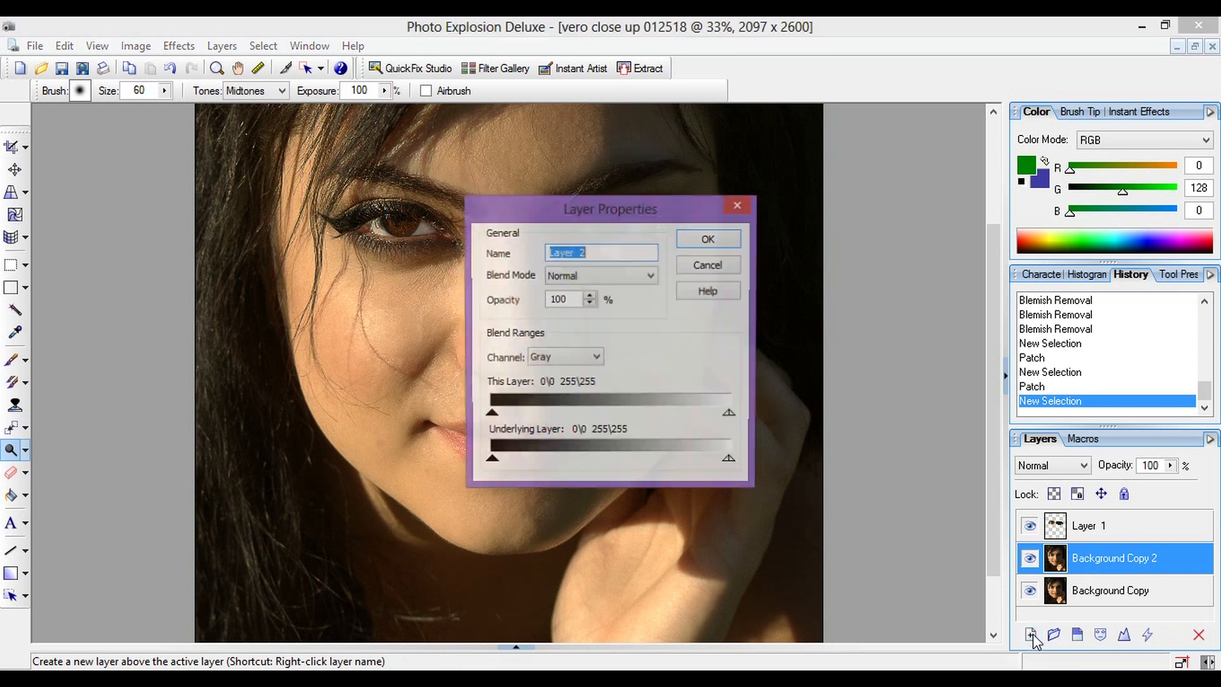
{"action": "left_click", "coordinate": [707, 239]}
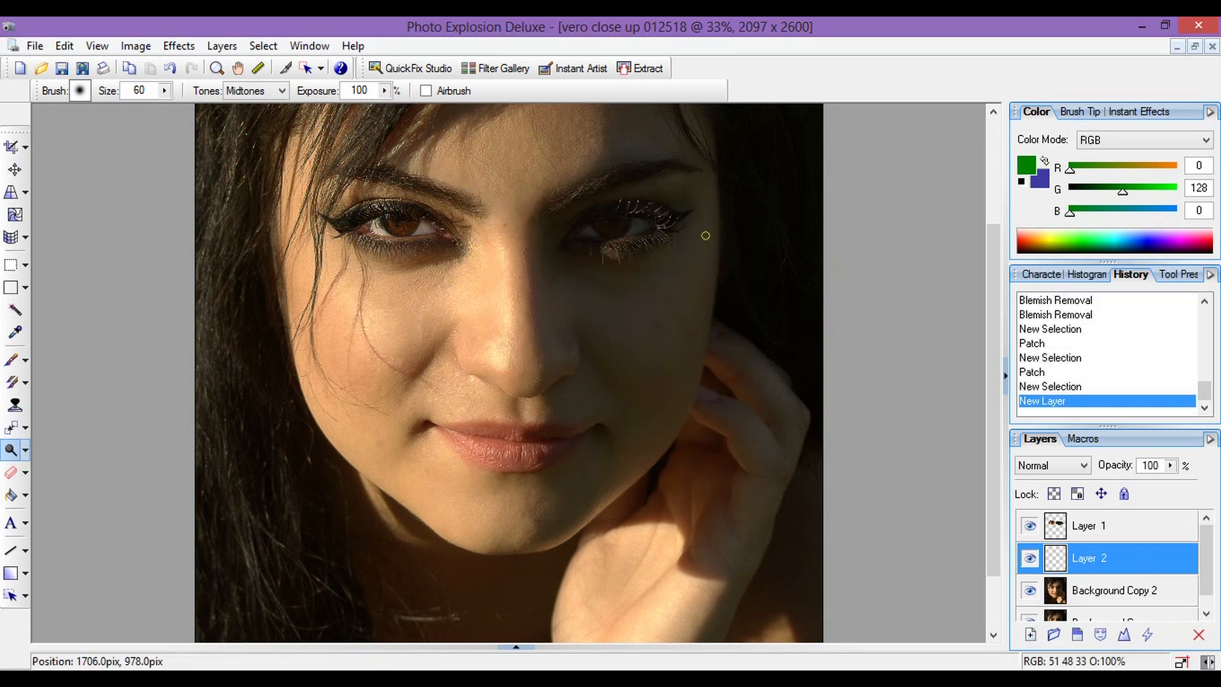
{"action": "left_click", "coordinate": [1022, 174]}
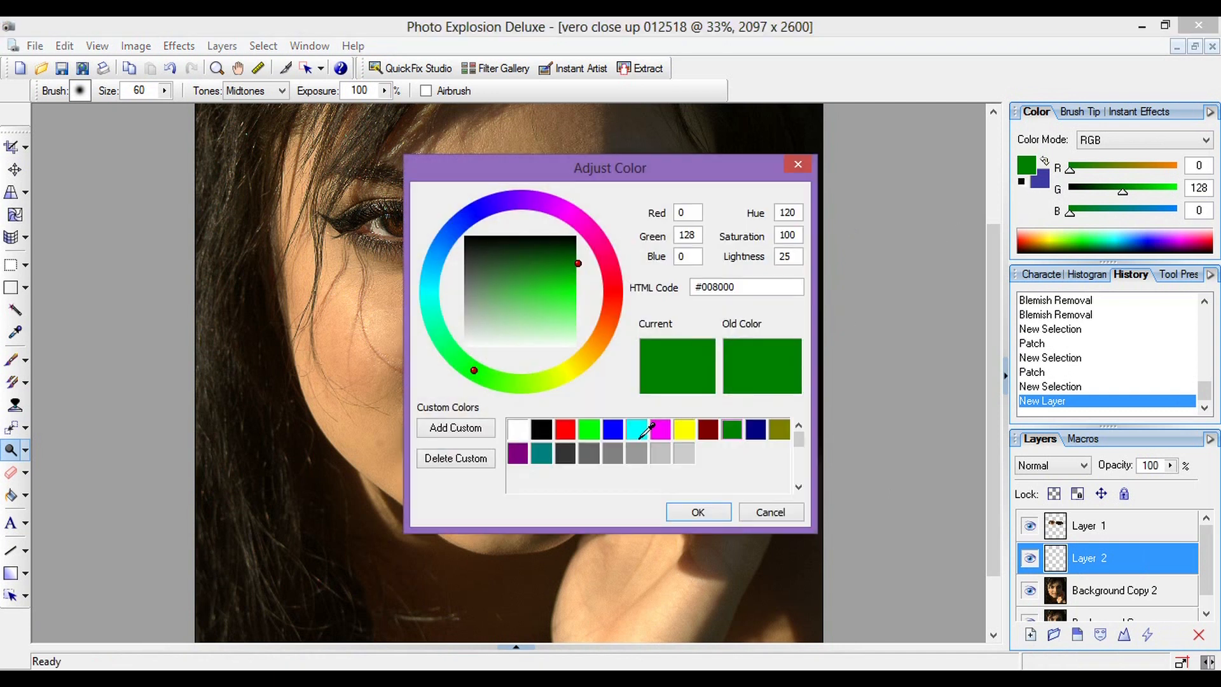
{"action": "left_click", "coordinate": [621, 456]}
{"action": "left_click", "coordinate": [698, 512]}
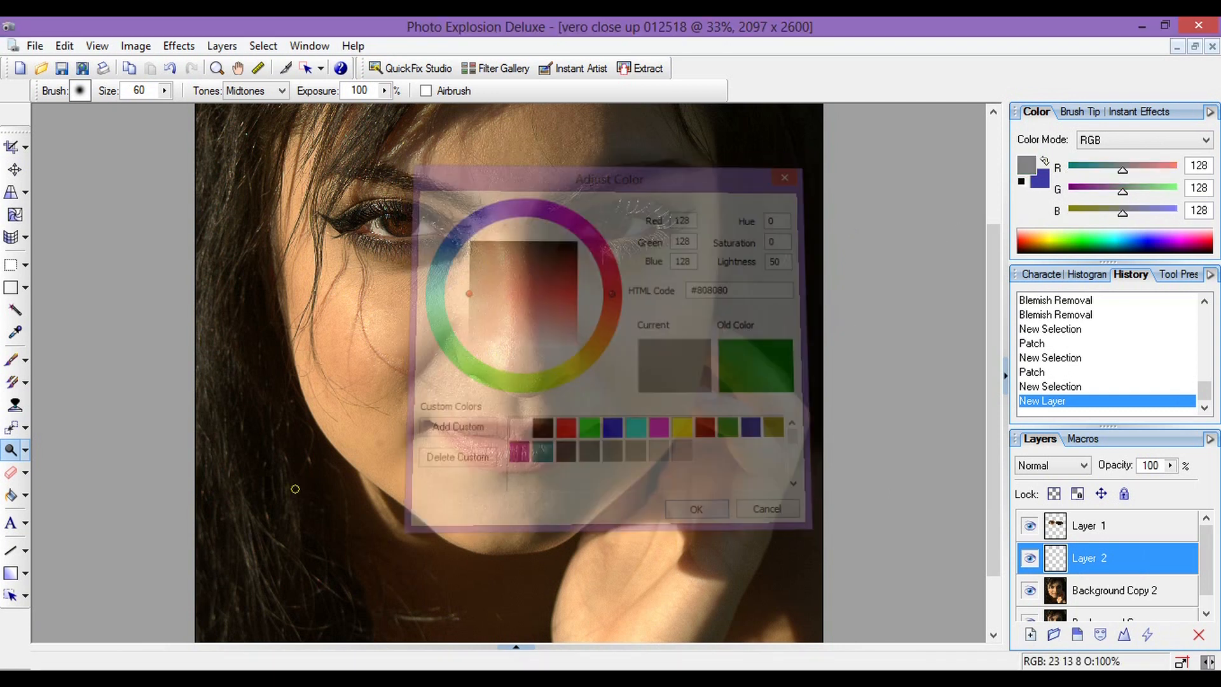
Step: Fill the new empty layer with the gray foreground color and set its blend mode to Overlay
{"action": "left_click", "coordinate": [12, 496]}
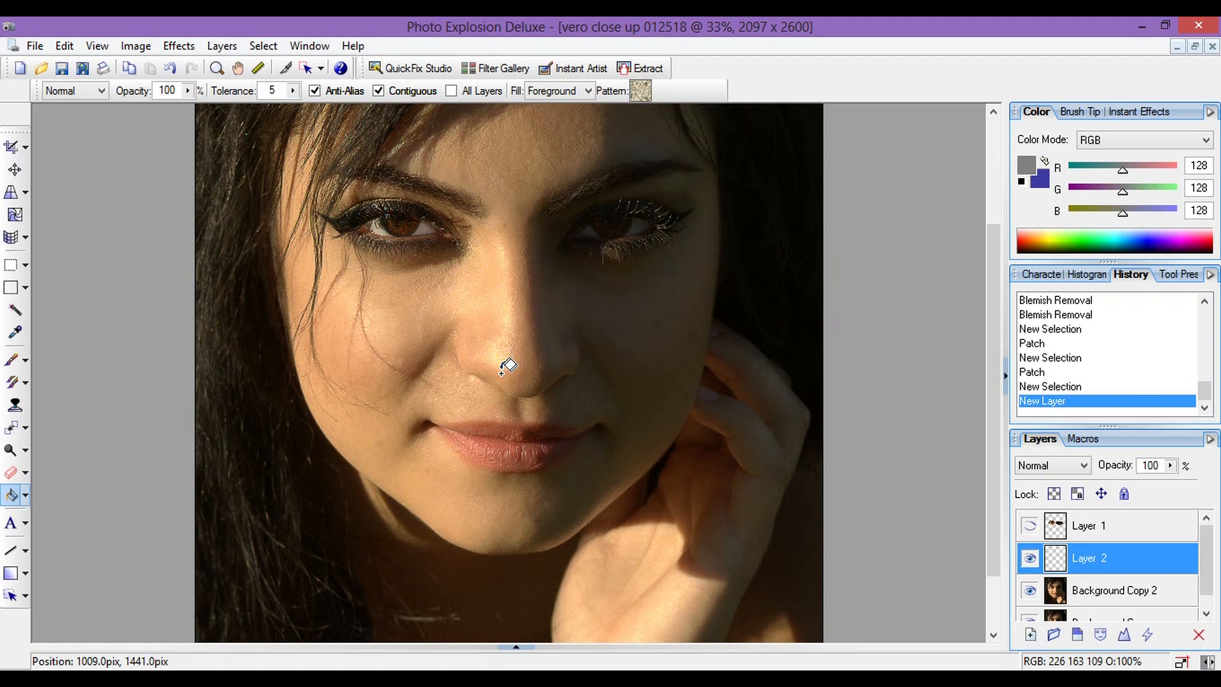
{"action": "left_click", "coordinate": [501, 373]}
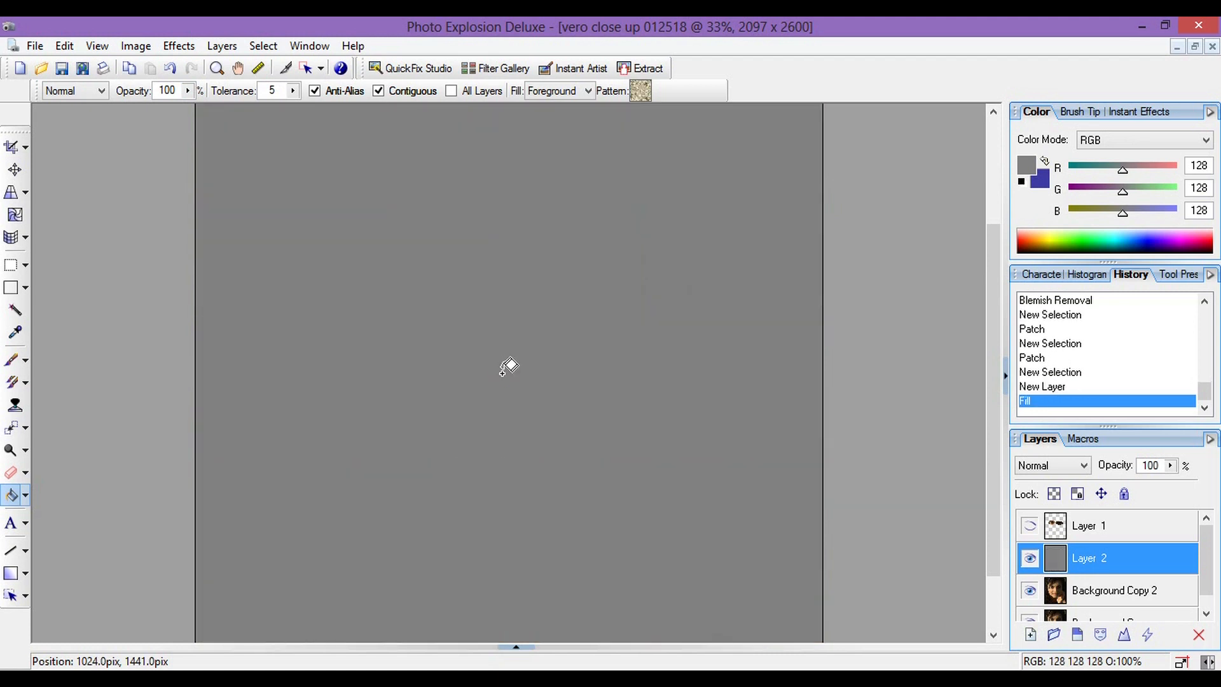
{"action": "left_click", "coordinate": [1083, 467]}
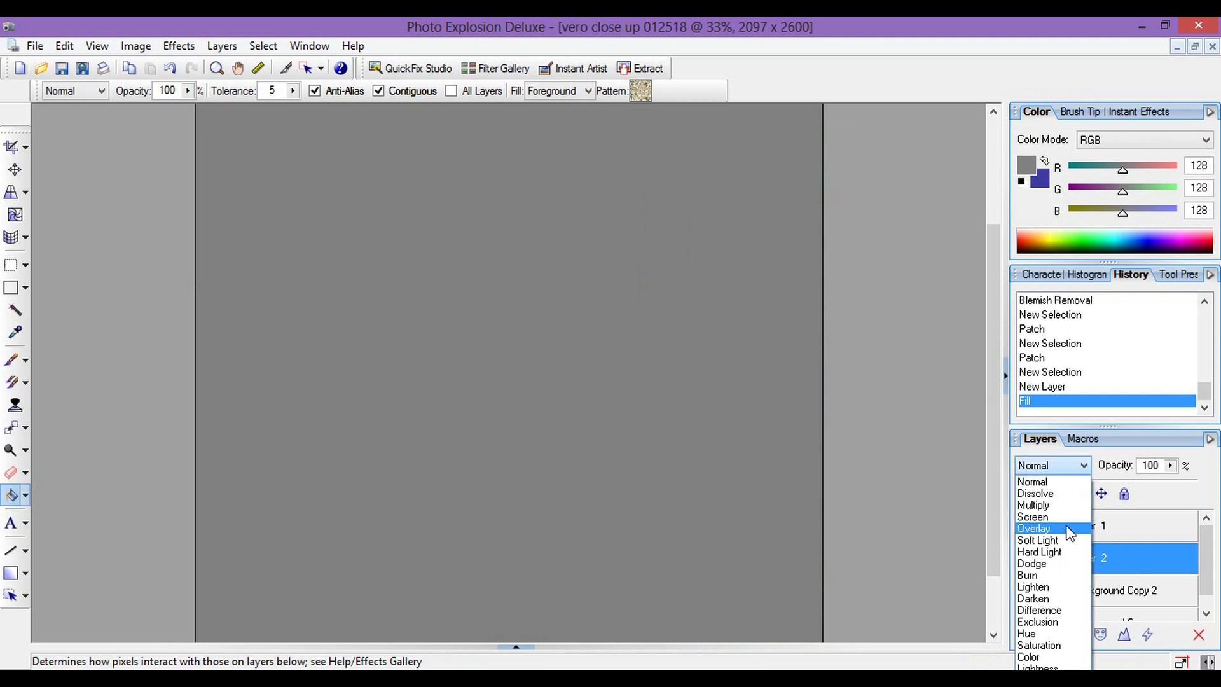
{"action": "left_click", "coordinate": [1070, 530]}
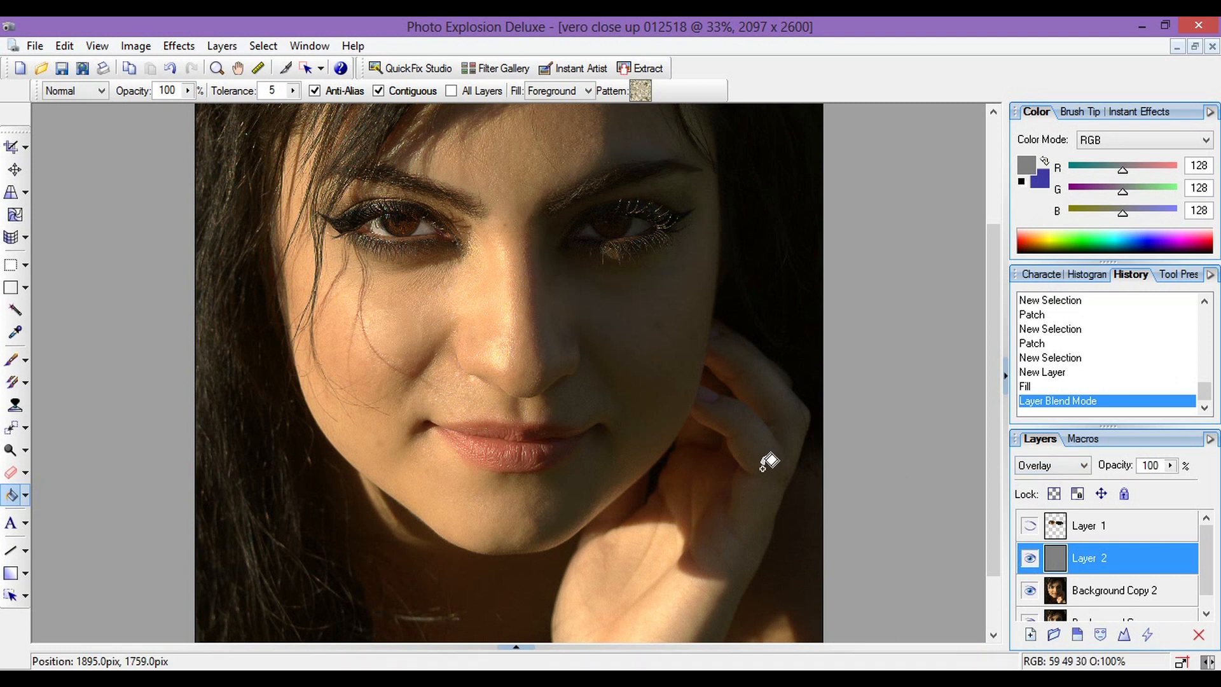
Step: Lighten the bridge of the nose on the gray Overlay layer with the Dodge Tool, using a size 60 brush at 100% exposure
{"action": "left_click", "coordinate": [11, 450]}
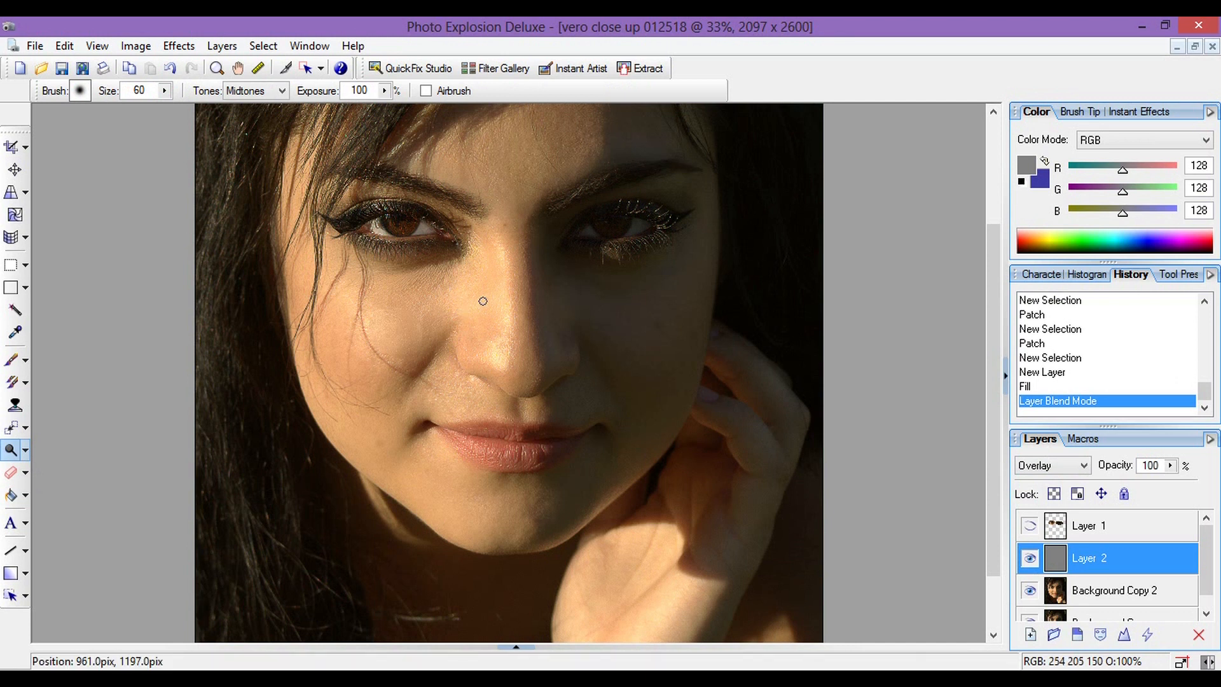
{"action": "scroll", "coordinate": [494, 249], "scroll_direction": "up", "scroll_amount": 1}
{"action": "scroll", "coordinate": [495, 250], "scroll_direction": "down", "scroll_amount": 1}
{"action": "left_click", "coordinate": [495, 251]}
{"action": "scroll", "coordinate": [507, 339], "scroll_direction": "up", "scroll_amount": 1}
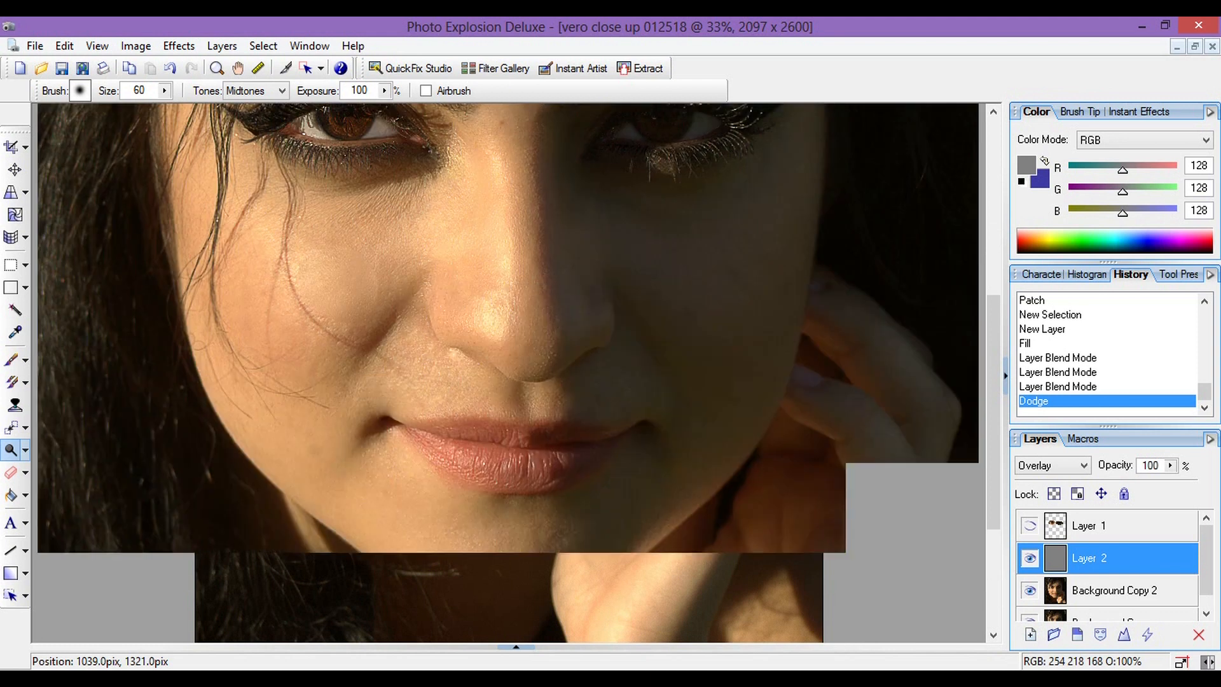
Step: Set the Dodge Tool to brush size 147 and 20% exposure, keeping its tones on Midtones
{"action": "left_click_drag", "start_coordinate": [162, 90], "coordinate": [202, 112]}
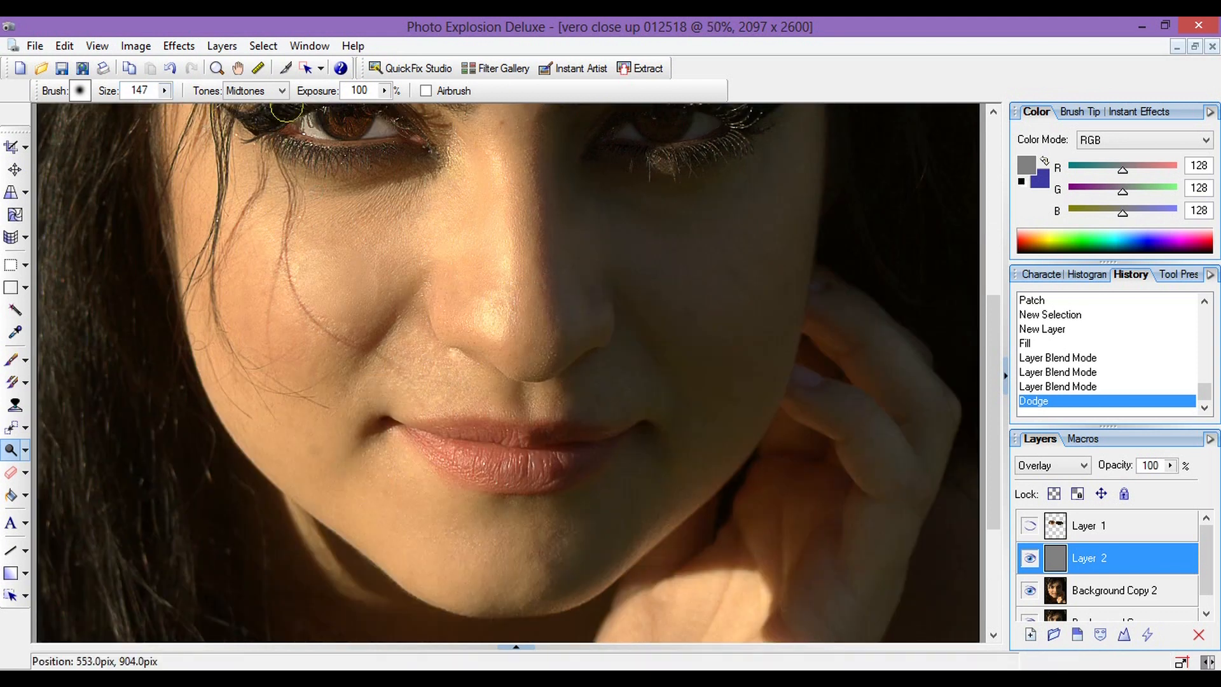
{"action": "double_click", "coordinate": [349, 91]}
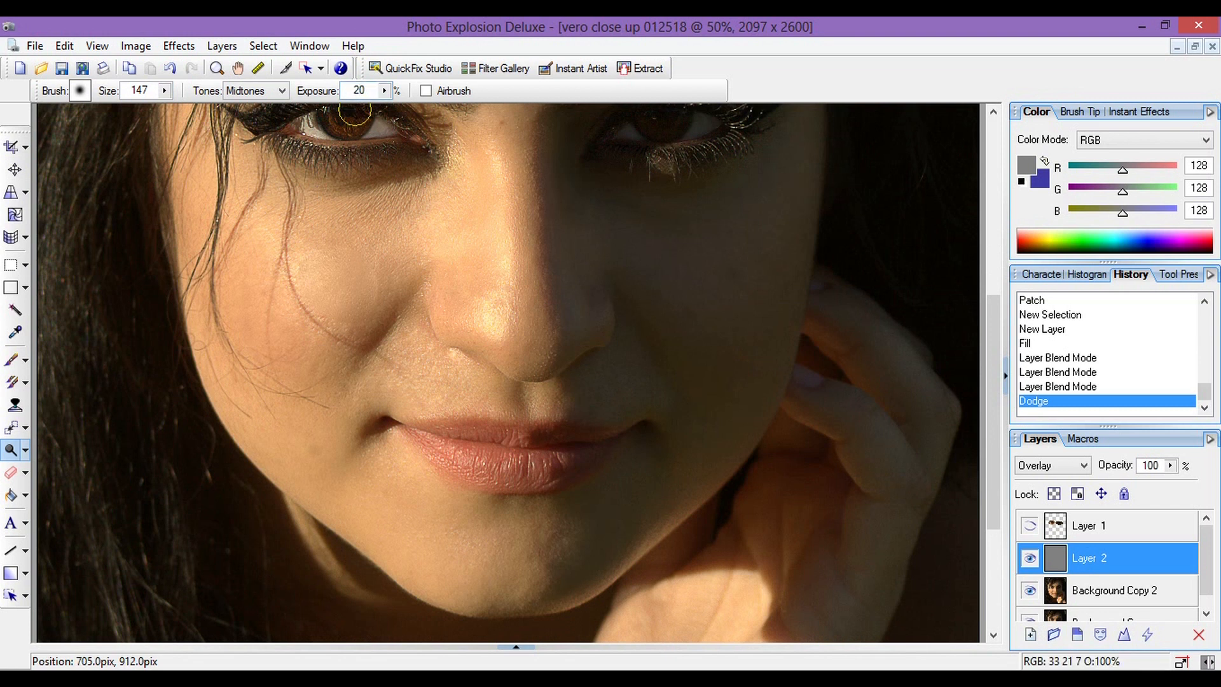
{"action": "left_click", "coordinate": [282, 93]}
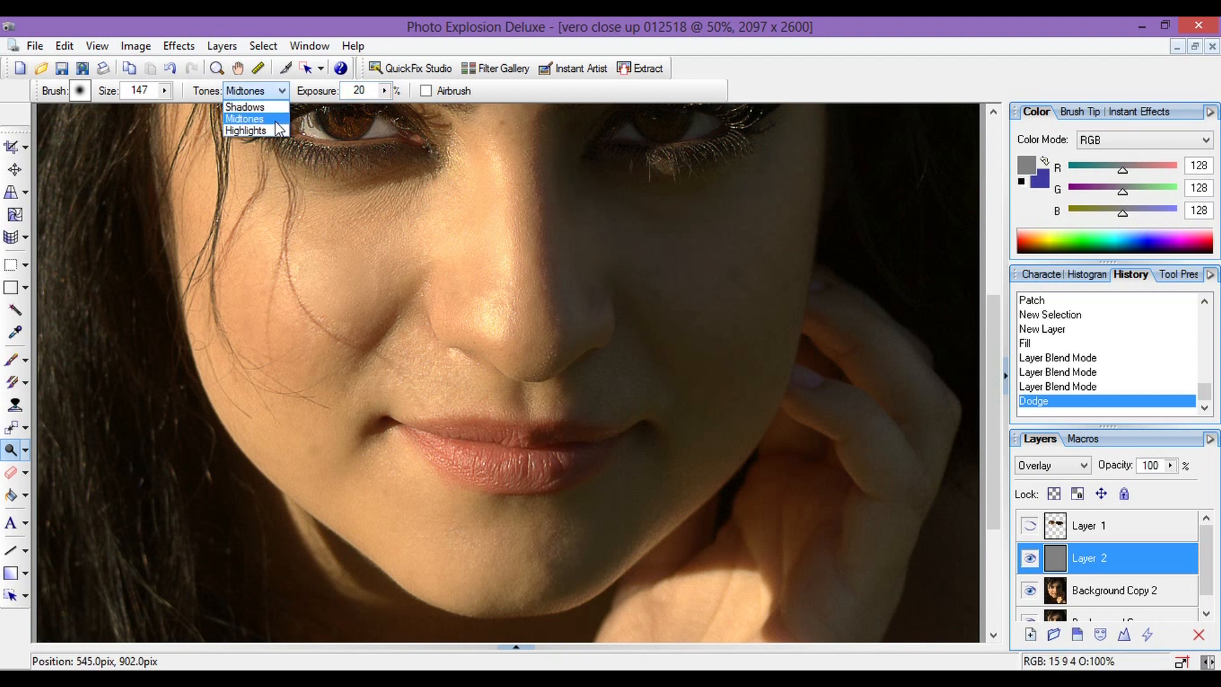
{"action": "left_click", "coordinate": [246, 118]}
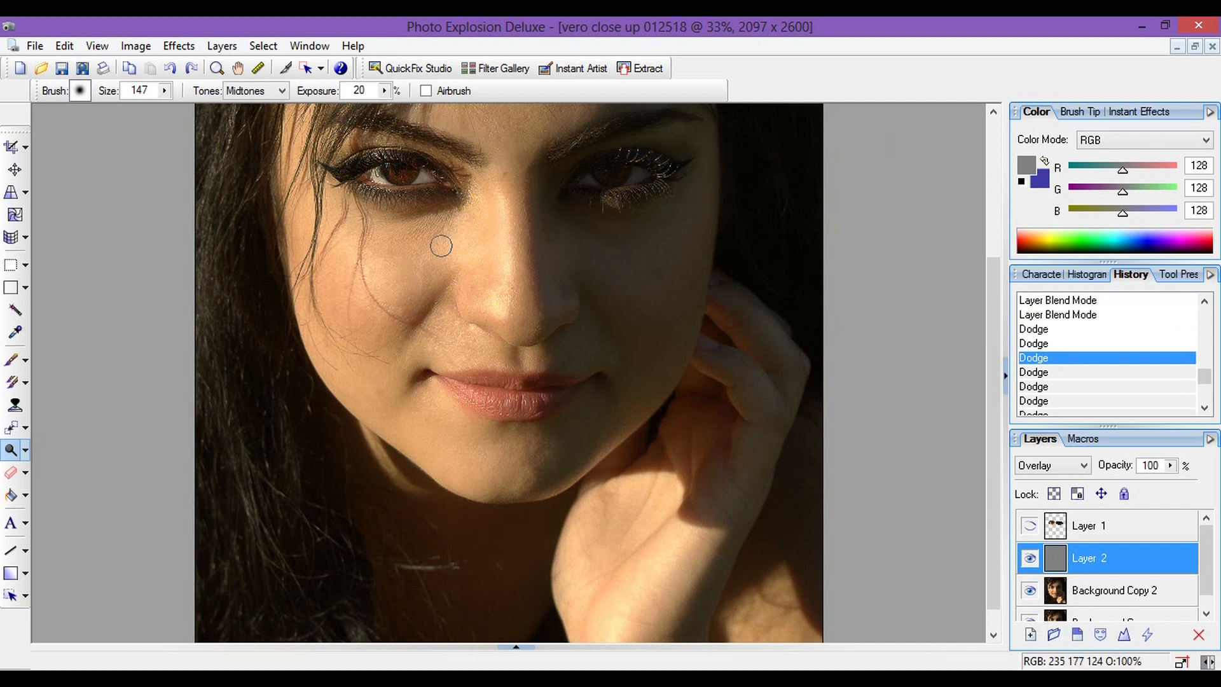
Step: Lighten the sunlit cheek, under-eye area and chin on the gray Overlay layer with soft Dodge strokes
{"action": "mouse_move", "coordinate": [354, 249]}
{"action": "left_mouse_down"}
{"action": "mouse_move", "coordinate": [445, 250]}
{"action": "mouse_move", "coordinate": [370, 259]}
{"action": "mouse_move", "coordinate": [441, 264]}
{"action": "mouse_move", "coordinate": [380, 292]}
{"action": "left_mouse_up"}
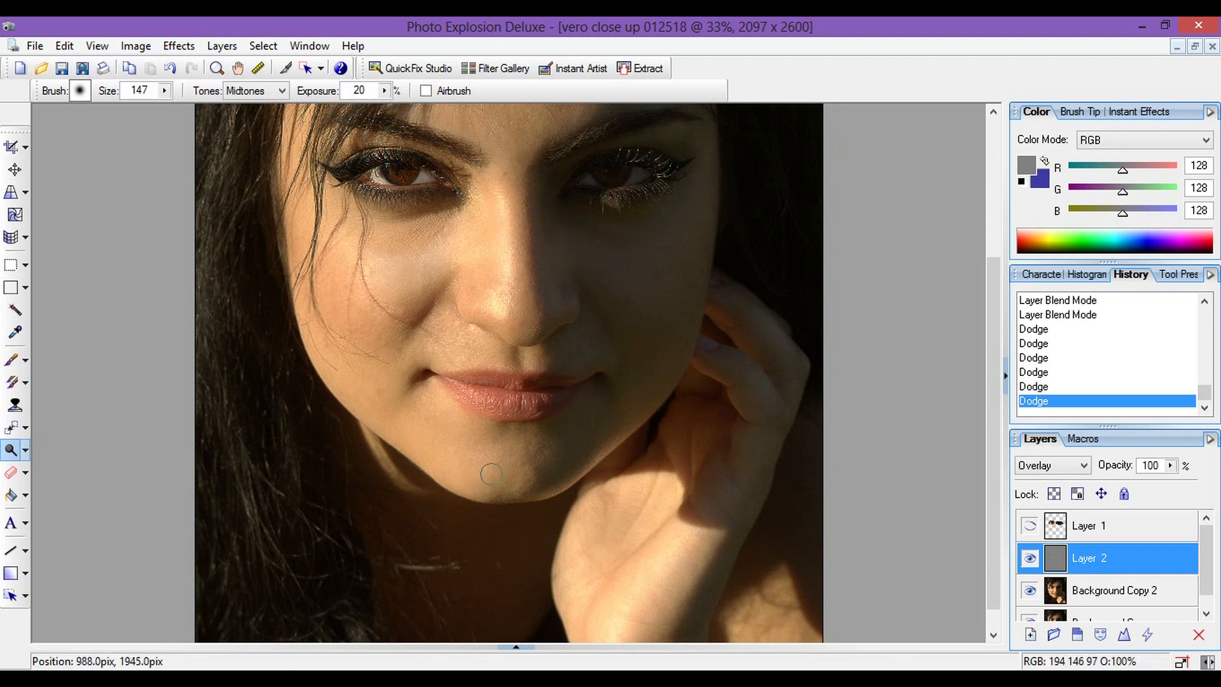
{"action": "mouse_move", "coordinate": [484, 467]}
{"action": "left_mouse_down"}
{"action": "mouse_move", "coordinate": [434, 442]}
{"action": "mouse_move", "coordinate": [446, 463]}
{"action": "left_mouse_up"}
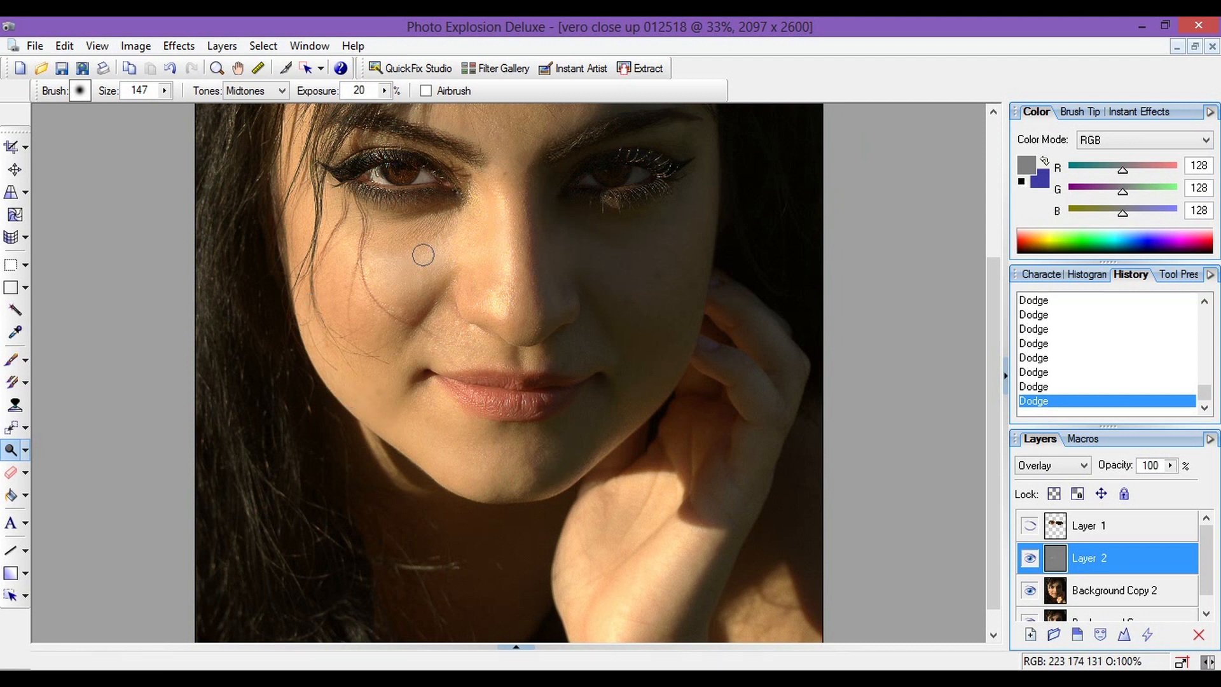
{"action": "left_click_drag", "start_coordinate": [994, 280], "coordinate": [998, 215]}
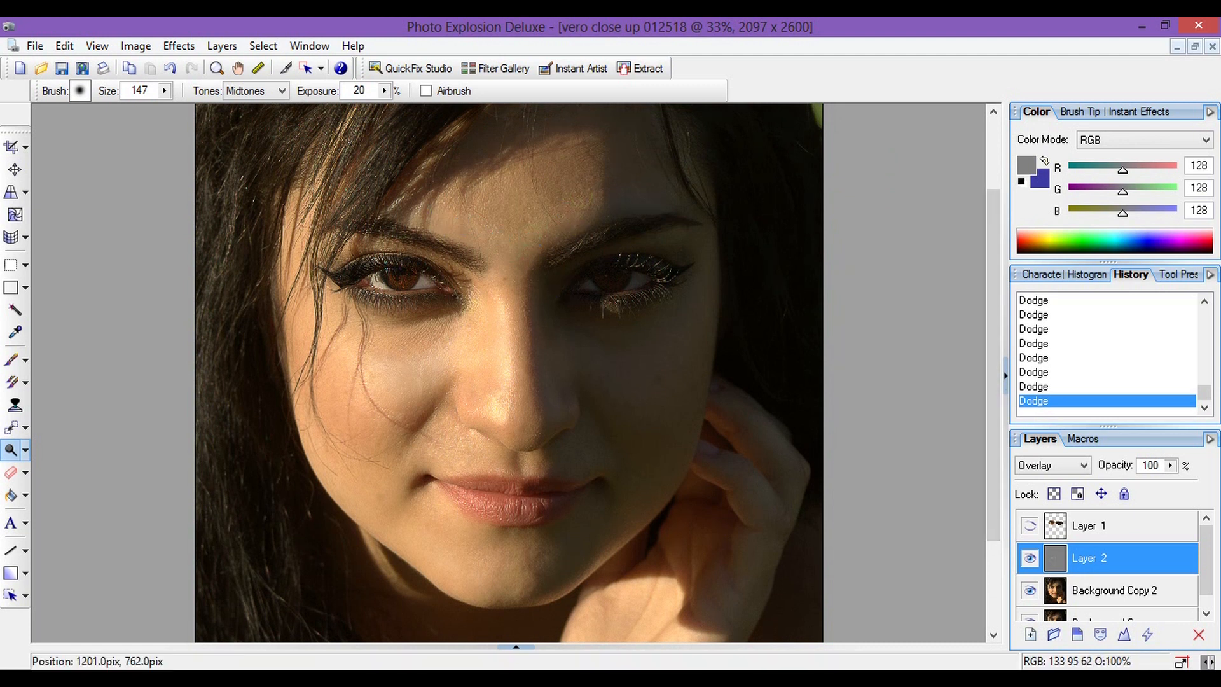
{"action": "left_click", "coordinate": [434, 330]}
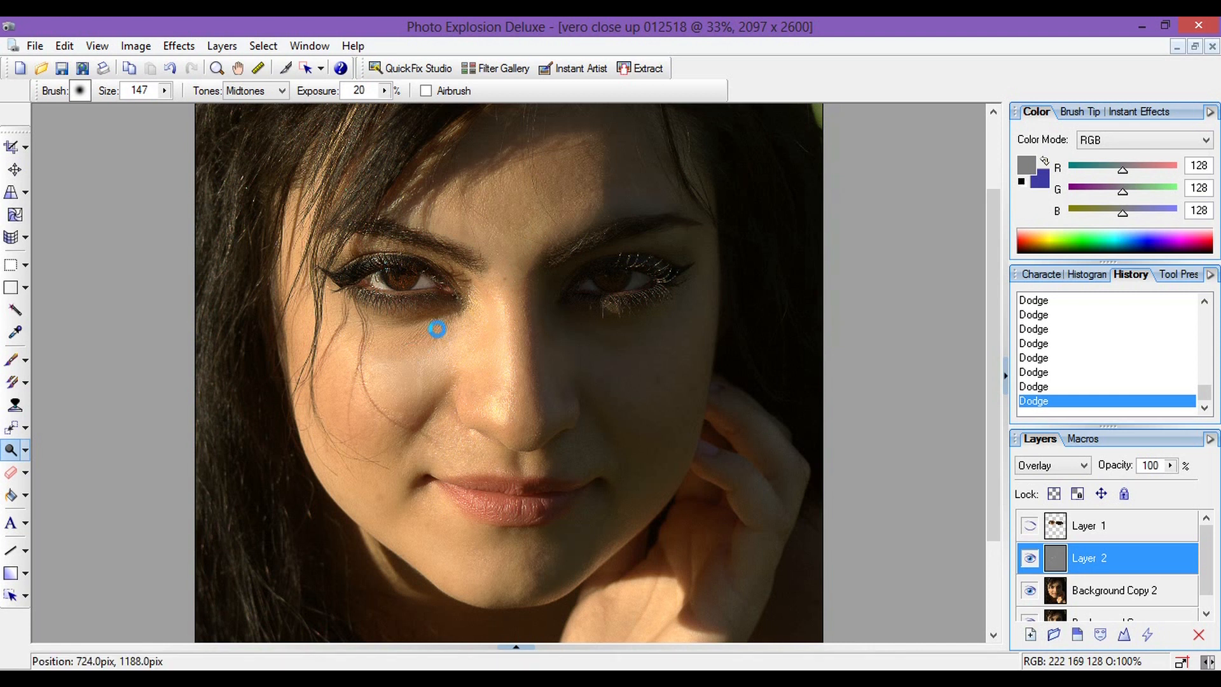
{"action": "left_click", "coordinate": [386, 362]}
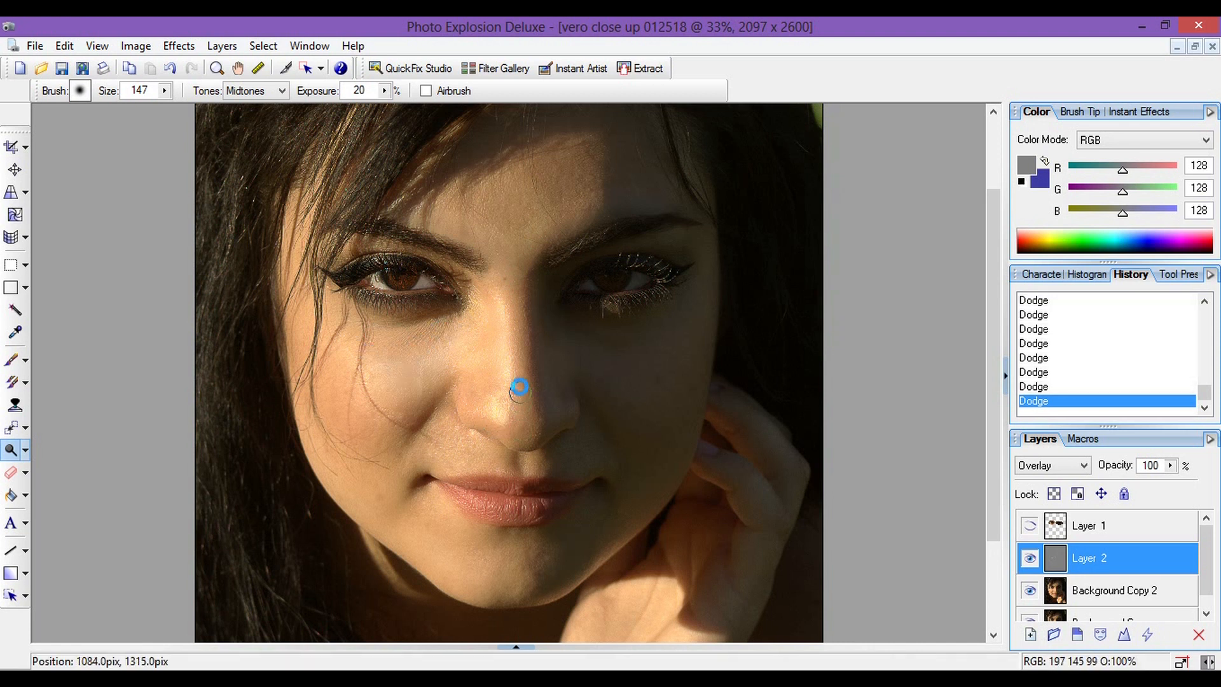
{"action": "left_click", "coordinate": [472, 462]}
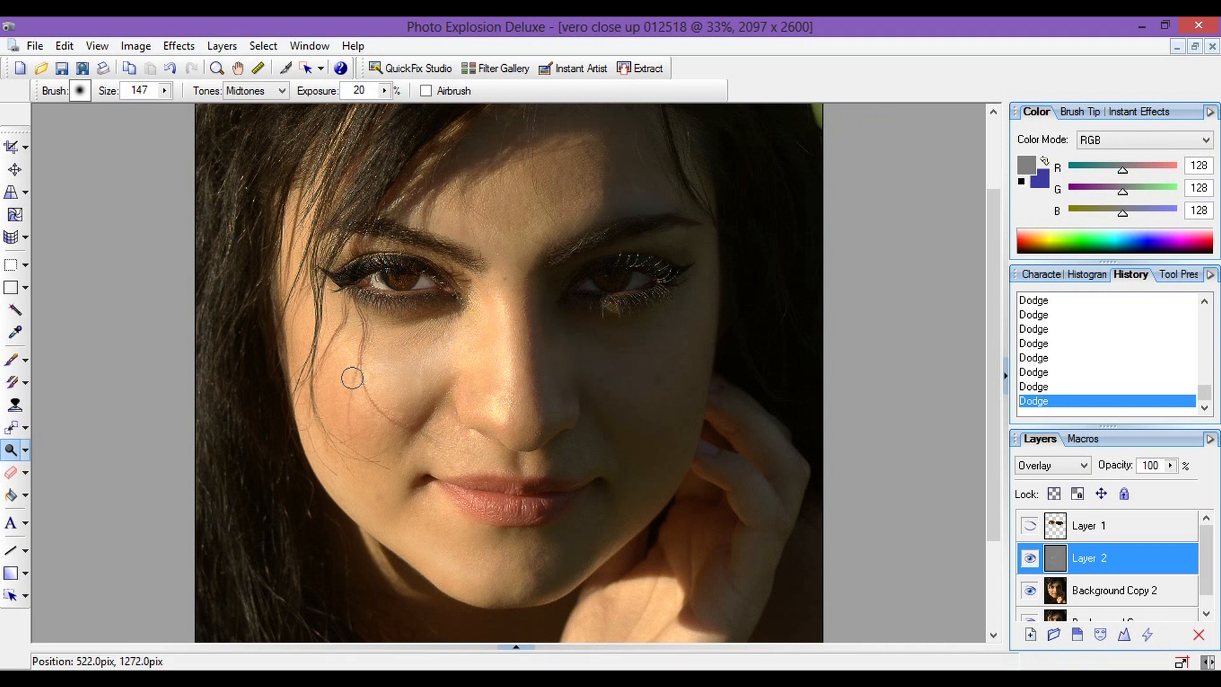
{"action": "mouse_move", "coordinate": [404, 373]}
{"action": "left_mouse_down"}
{"action": "mouse_move", "coordinate": [364, 389]}
{"action": "mouse_move", "coordinate": [423, 378]}
{"action": "left_mouse_up"}
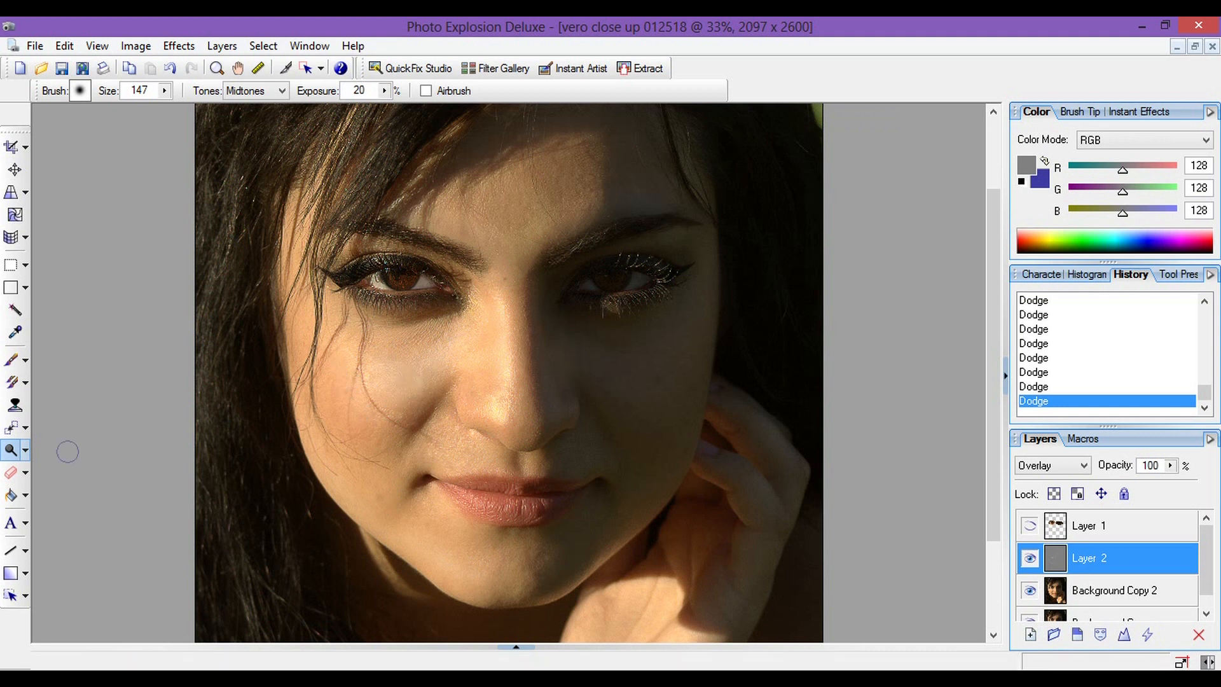
Step: Darken the lash line of the sunlit eye using the Burn Tool at size 61 and 20% exposure
{"action": "left_click", "coordinate": [25, 450]}
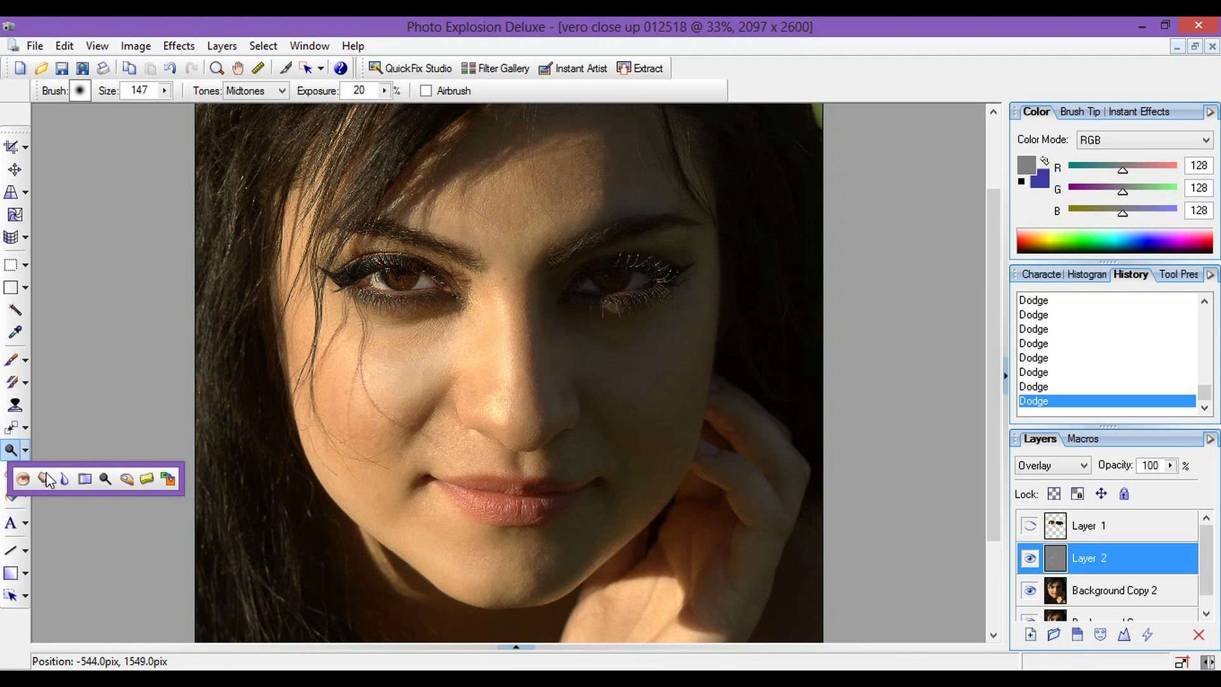
{"action": "left_click", "coordinate": [124, 479]}
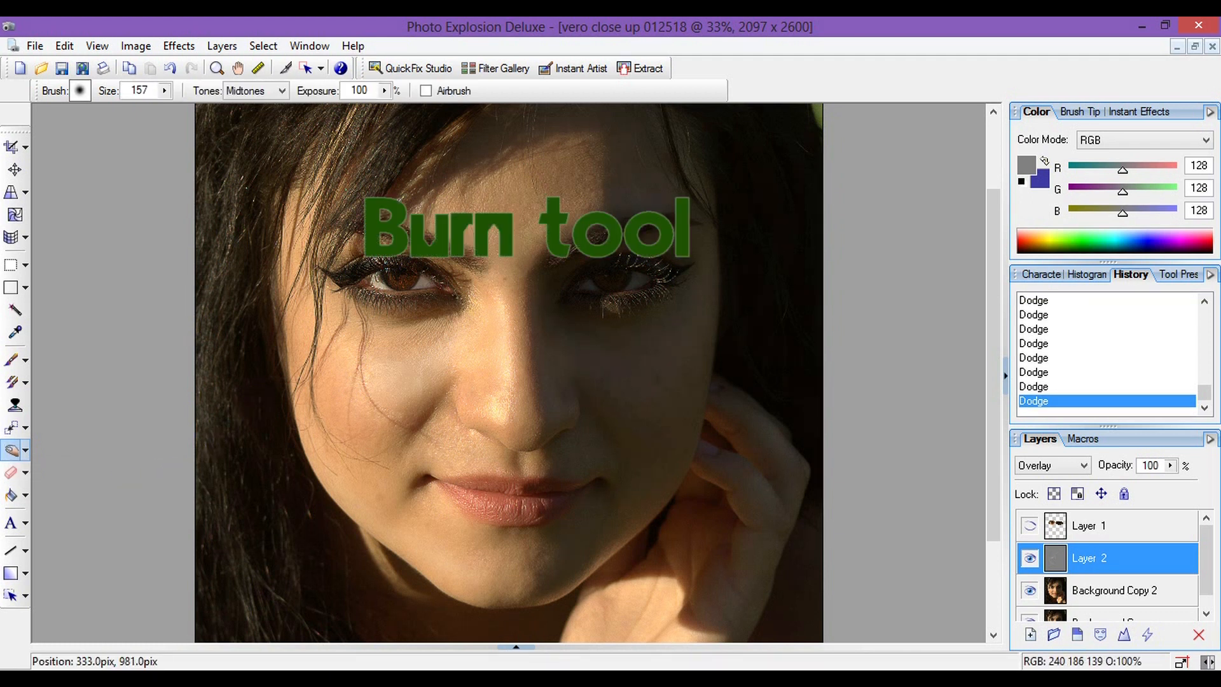
{"action": "double_click", "coordinate": [360, 91]}
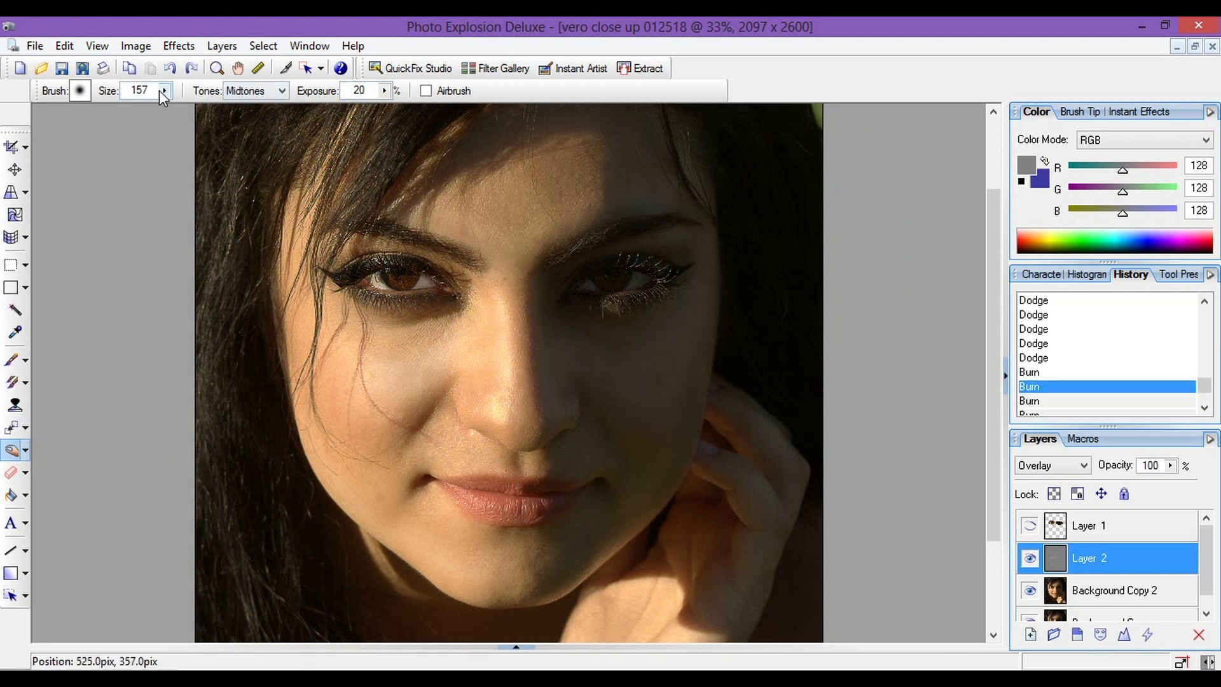
{"action": "left_click", "coordinate": [163, 91]}
{"action": "mouse_move", "coordinate": [344, 285]}
{"action": "left_mouse_down"}
{"action": "mouse_move", "coordinate": [393, 324]}
{"action": "mouse_move", "coordinate": [444, 303]}
{"action": "left_mouse_up"}
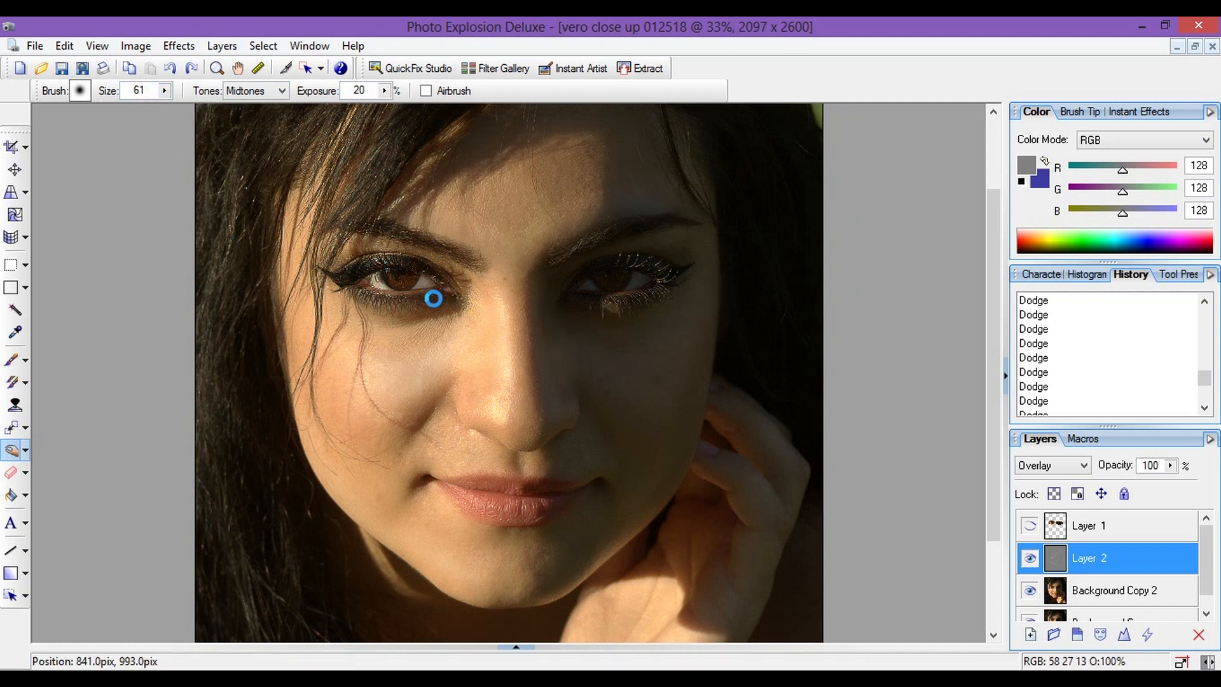
Step: Burn the lashes and eyebrows around both eyes on the Overlay layer to deepen them
{"action": "scroll", "coordinate": [393, 301], "scroll_direction": "up", "scroll_amount": 2}
{"action": "mouse_move", "coordinate": [383, 305]}
{"action": "left_mouse_down"}
{"action": "mouse_move", "coordinate": [297, 325]}
{"action": "mouse_move", "coordinate": [191, 292]}
{"action": "mouse_move", "coordinate": [182, 275]}
{"action": "mouse_move", "coordinate": [307, 234]}
{"action": "mouse_move", "coordinate": [376, 278]}
{"action": "left_mouse_up"}
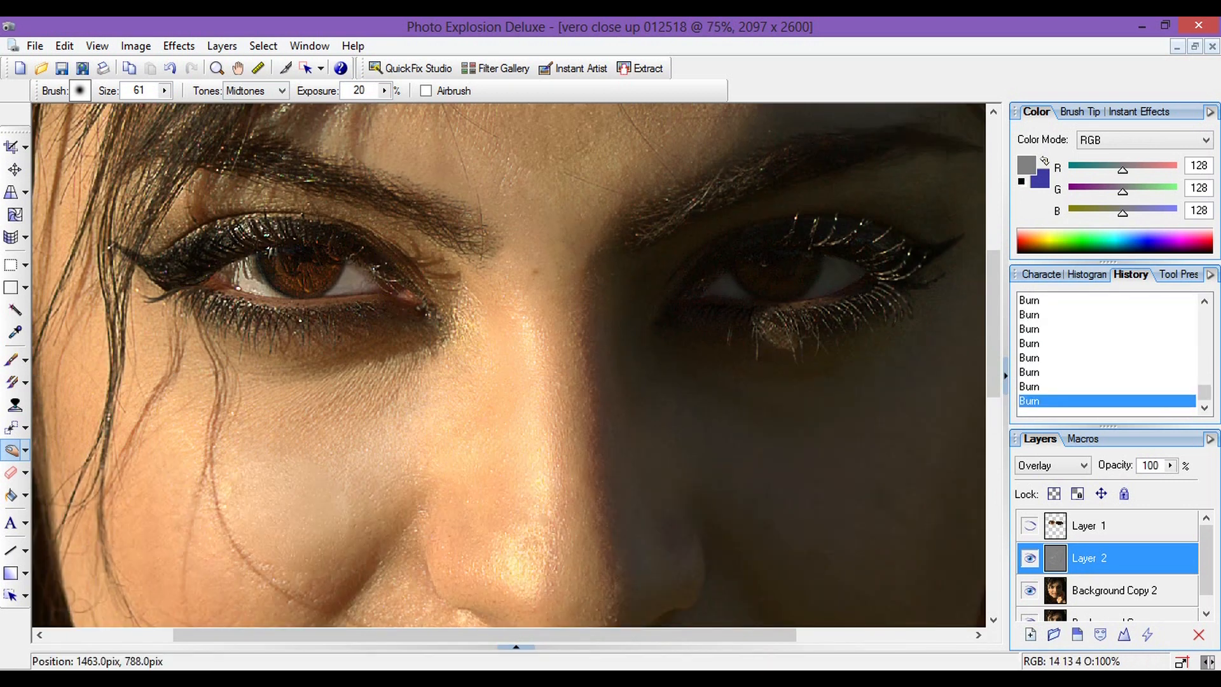
{"action": "mouse_move", "coordinate": [659, 222]}
{"action": "left_mouse_down"}
{"action": "mouse_move", "coordinate": [804, 152]}
{"action": "mouse_move", "coordinate": [971, 145]}
{"action": "left_mouse_up"}
{"action": "left_click_drag", "start_coordinate": [411, 209], "coordinate": [291, 177]}
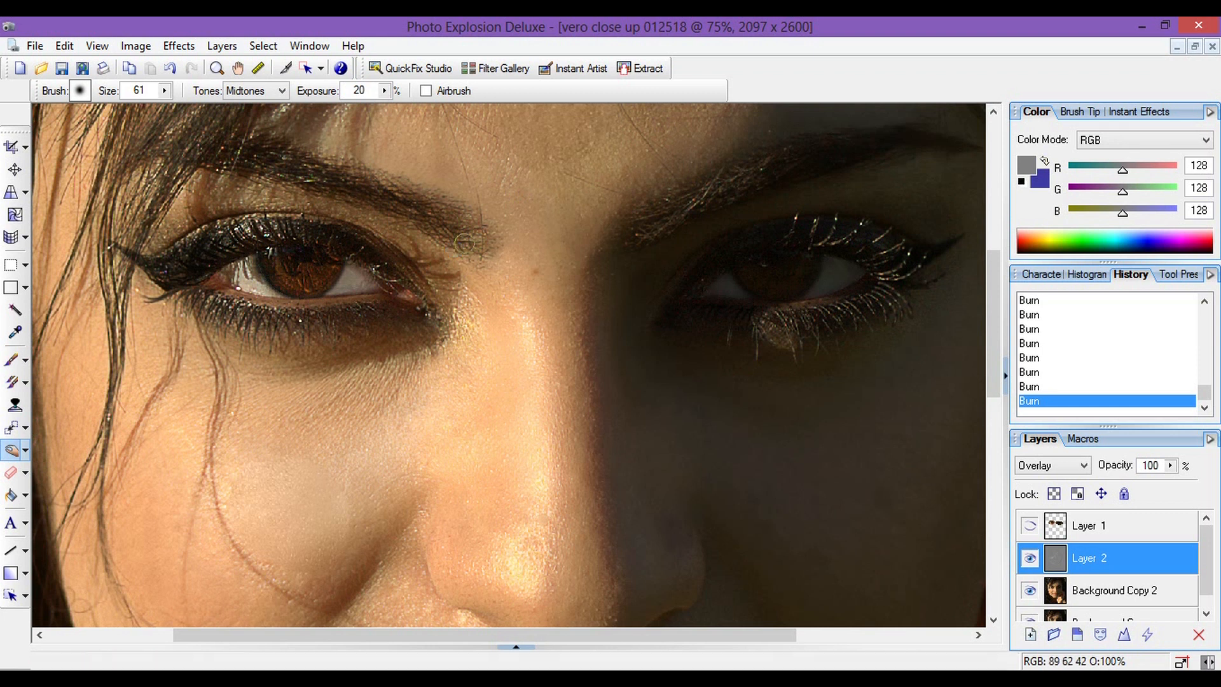
{"action": "scroll", "coordinate": [496, 398], "scroll_direction": "down", "scroll_amount": 2}
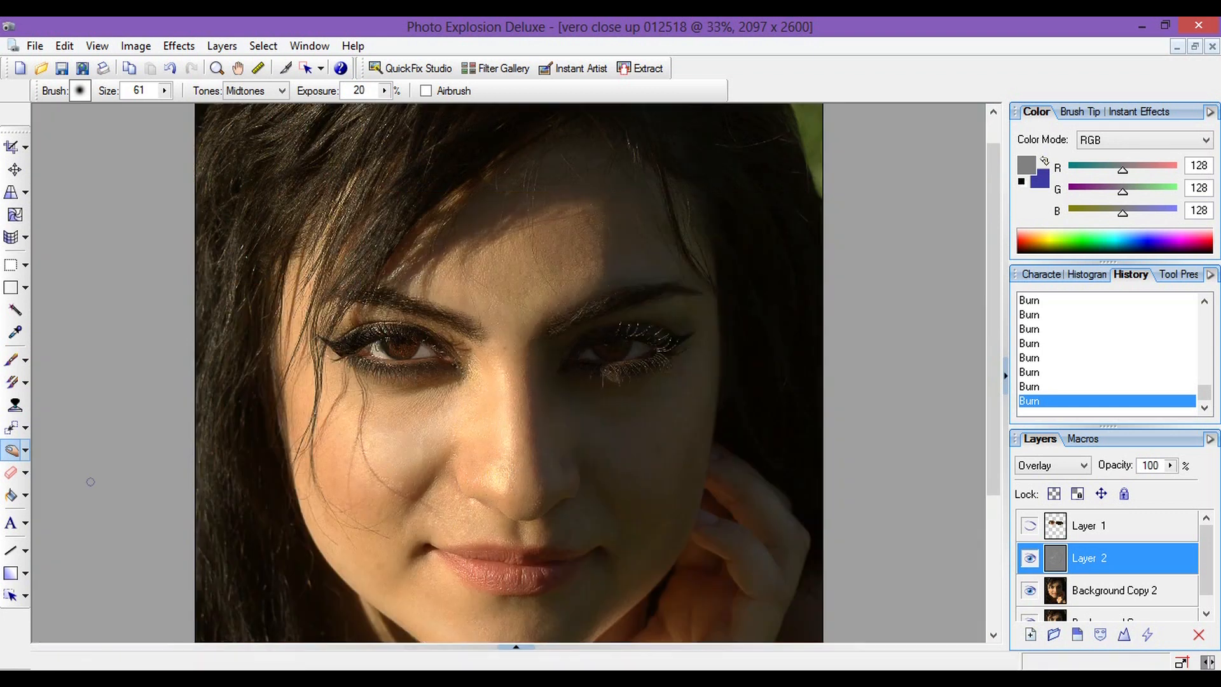
{"action": "scroll", "coordinate": [388, 525], "scroll_direction": "down", "scroll_amount": 1}
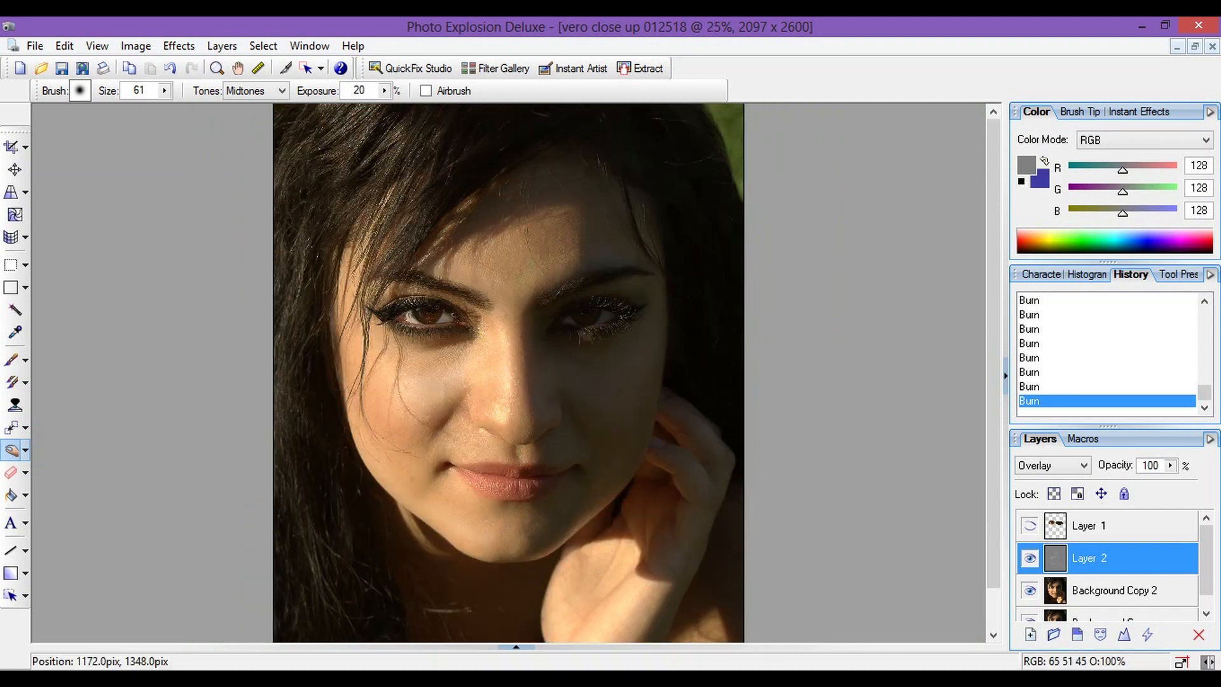
Step: Switch to the bestdmr_thumbnail-tut document after viewing best_weapons_loadouts-tut
{"action": "left_click", "coordinate": [516, 647]}
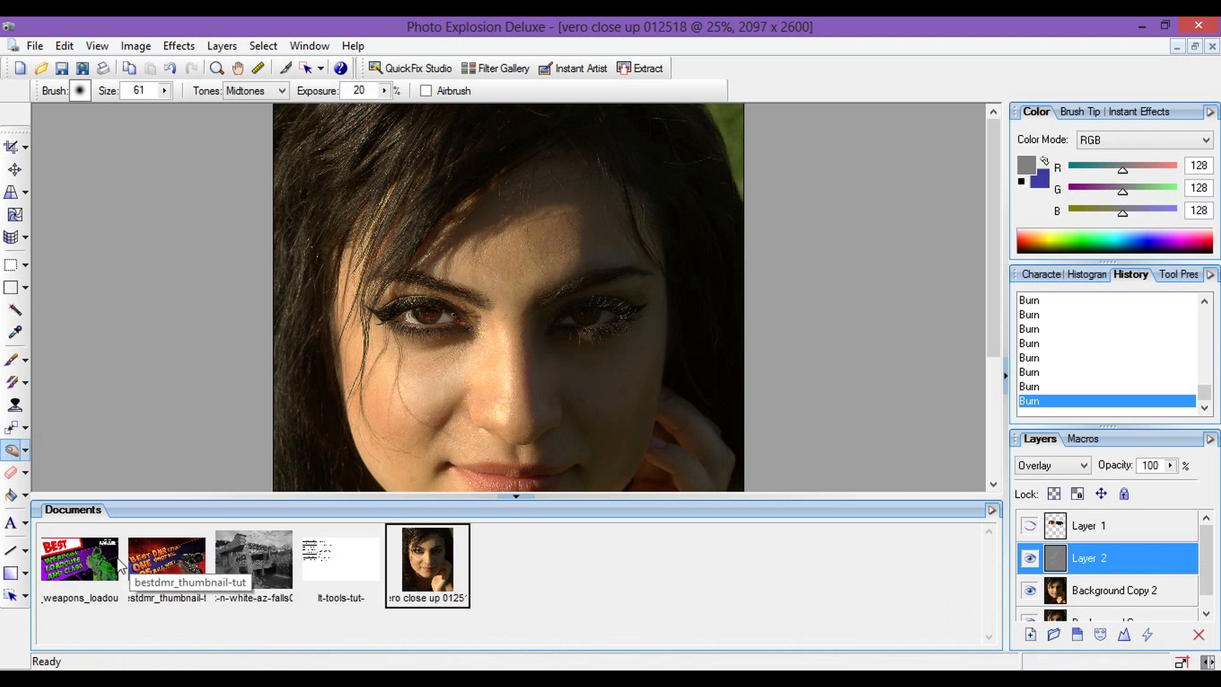
{"action": "left_click", "coordinate": [85, 563]}
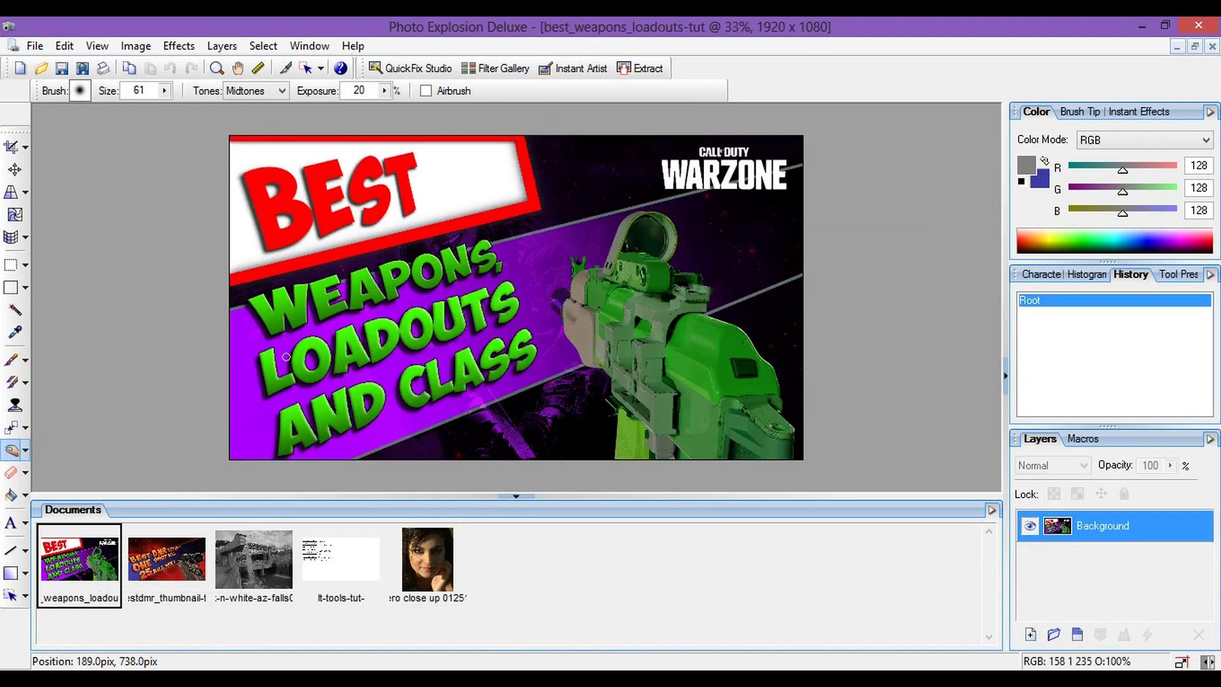
{"action": "left_click", "coordinate": [167, 563]}
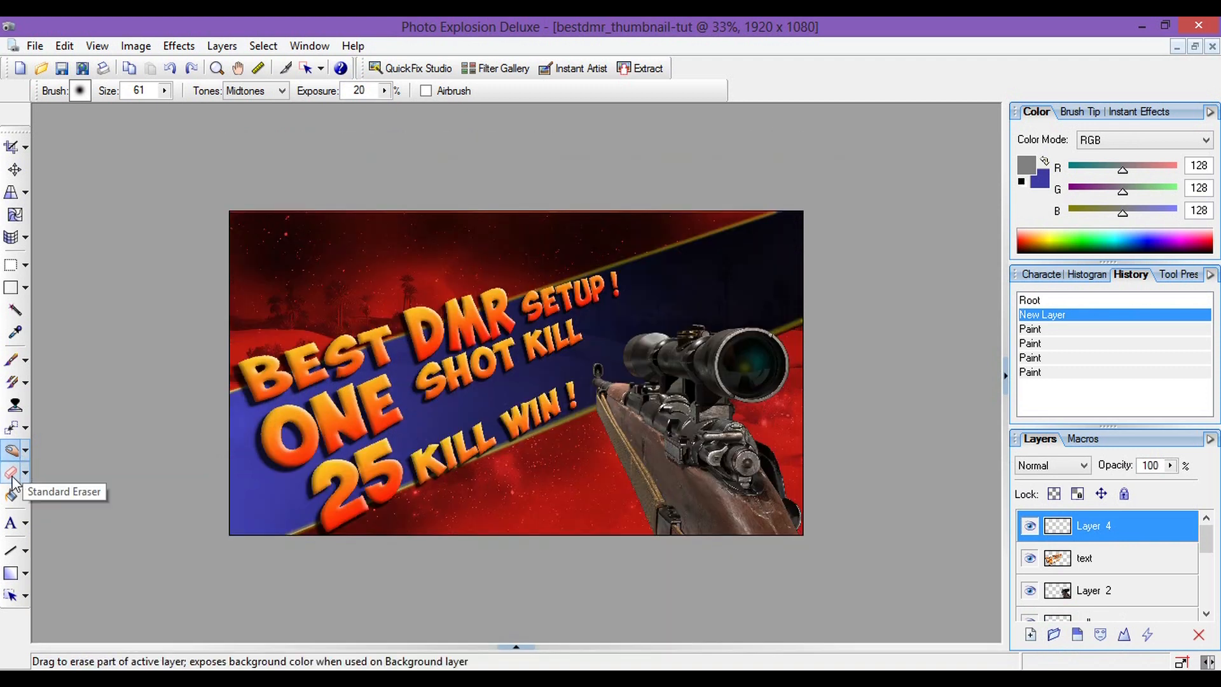
Step: Erase the words "DMR SETUP!" and "SHOT KILL" from the text layer with the Standard Eraser at size 154
{"action": "left_click", "coordinate": [12, 479]}
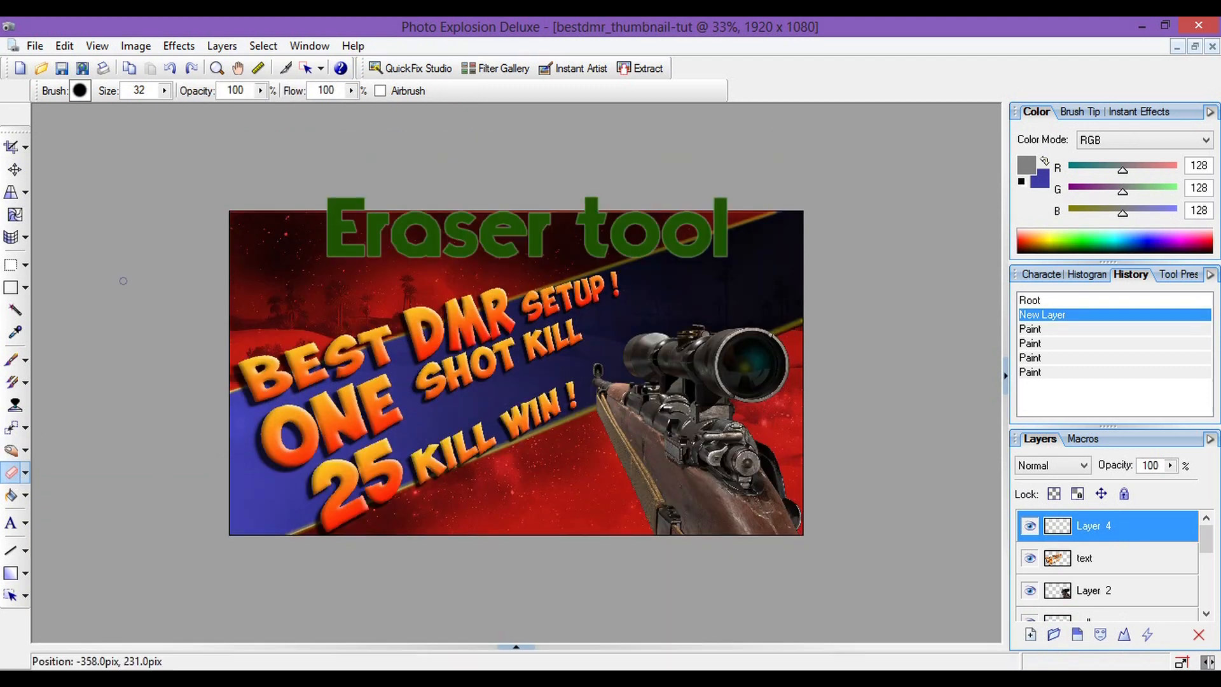
{"action": "left_click", "coordinate": [1108, 558]}
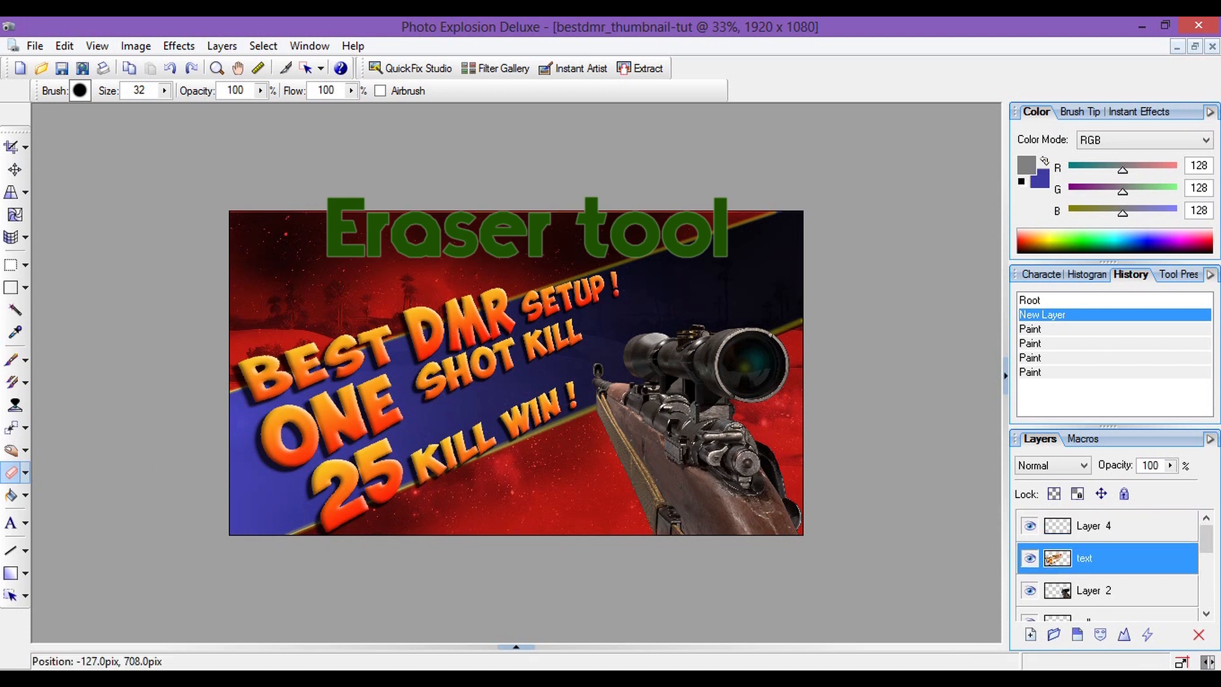
{"action": "left_click", "coordinate": [24, 472]}
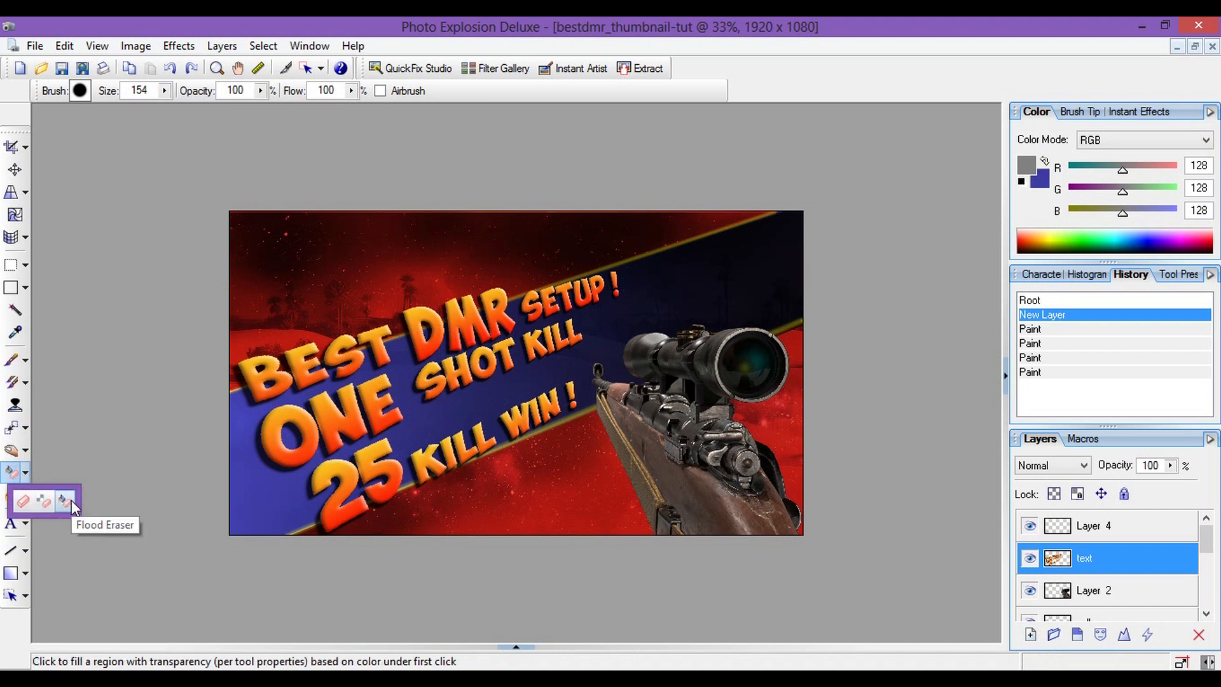
{"action": "mouse_move", "coordinate": [413, 318]}
{"action": "left_mouse_down"}
{"action": "mouse_move", "coordinate": [428, 358]}
{"action": "mouse_move", "coordinate": [455, 309]}
{"action": "mouse_move", "coordinate": [479, 351]}
{"action": "mouse_move", "coordinate": [502, 353]}
{"action": "mouse_move", "coordinate": [570, 298]}
{"action": "mouse_move", "coordinate": [622, 273]}
{"action": "left_mouse_up"}
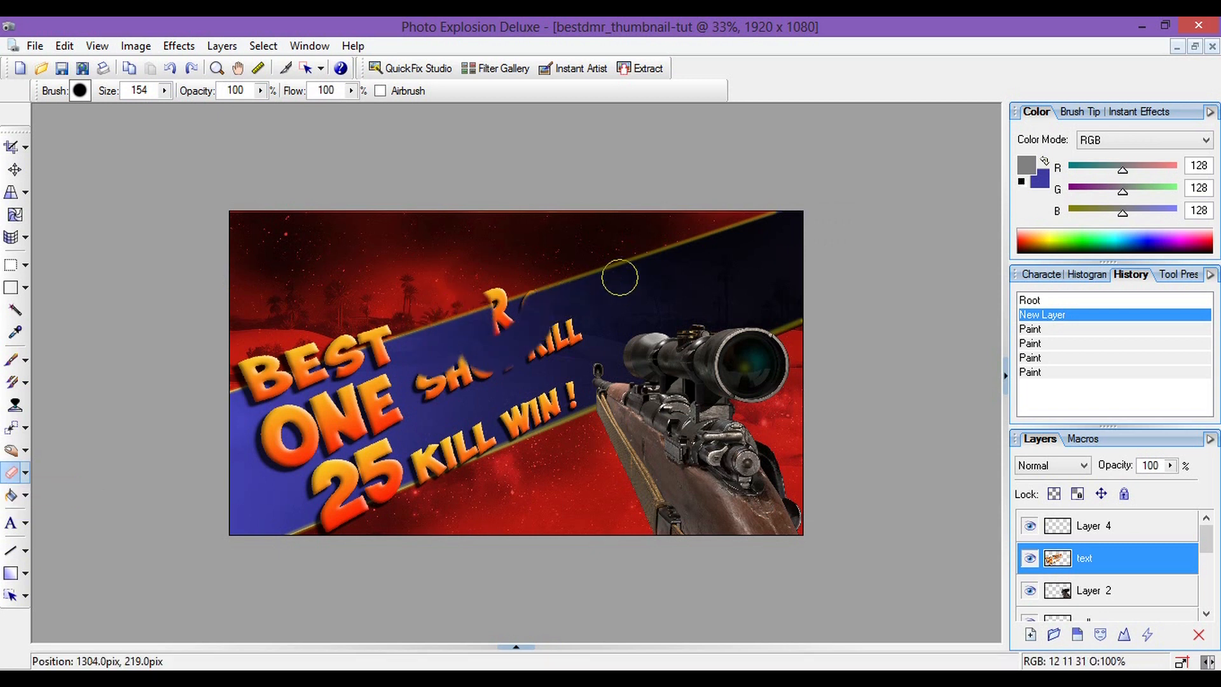
{"action": "mouse_move", "coordinate": [531, 284]}
{"action": "left_mouse_down"}
{"action": "mouse_move", "coordinate": [521, 337]}
{"action": "mouse_move", "coordinate": [575, 323]}
{"action": "left_mouse_up"}
{"action": "mouse_move", "coordinate": [434, 373]}
{"action": "left_mouse_down"}
{"action": "mouse_move", "coordinate": [409, 379]}
{"action": "mouse_move", "coordinate": [597, 340]}
{"action": "left_mouse_up"}
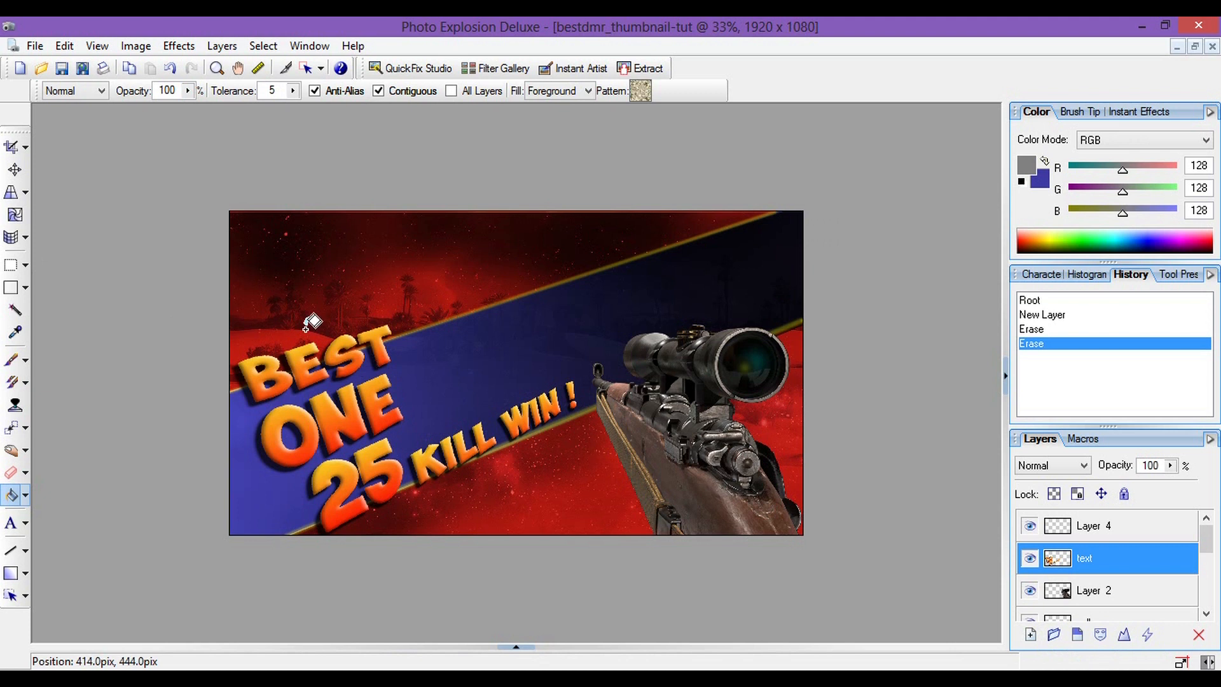
Step: Select a rectangle over the erased text area and fill it with the gray foreground color on the text layer
{"action": "left_click", "coordinate": [19, 267]}
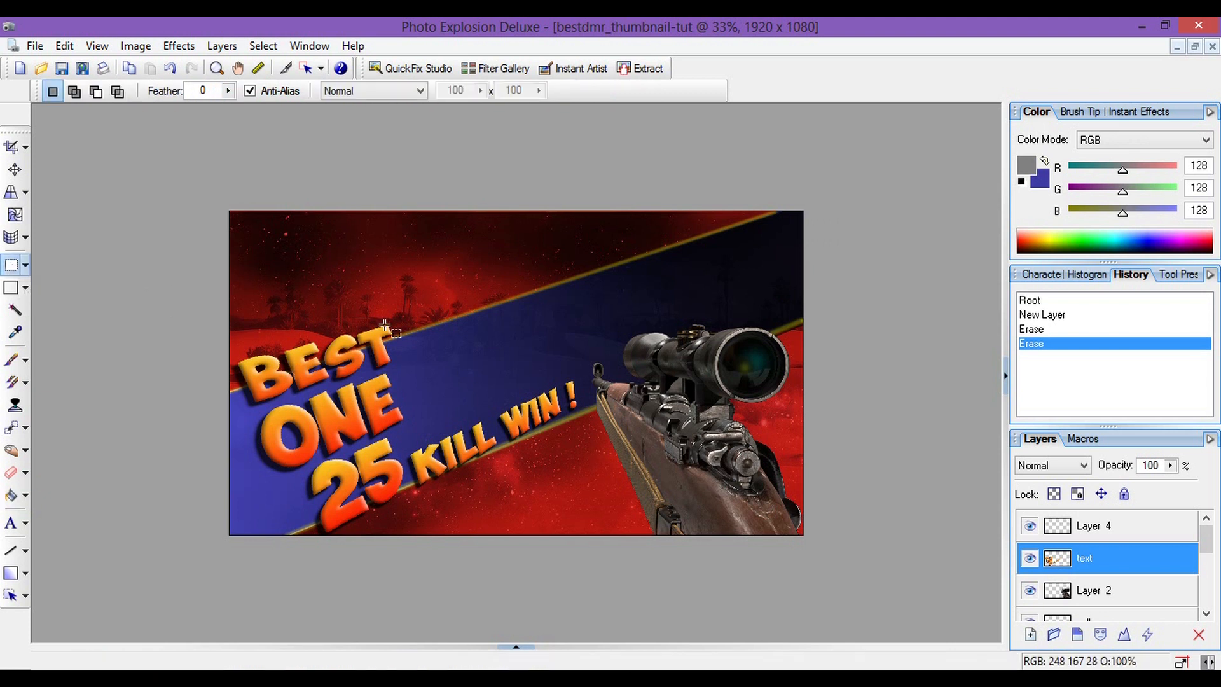
{"action": "left_click_drag", "start_coordinate": [447, 273], "coordinate": [653, 385]}
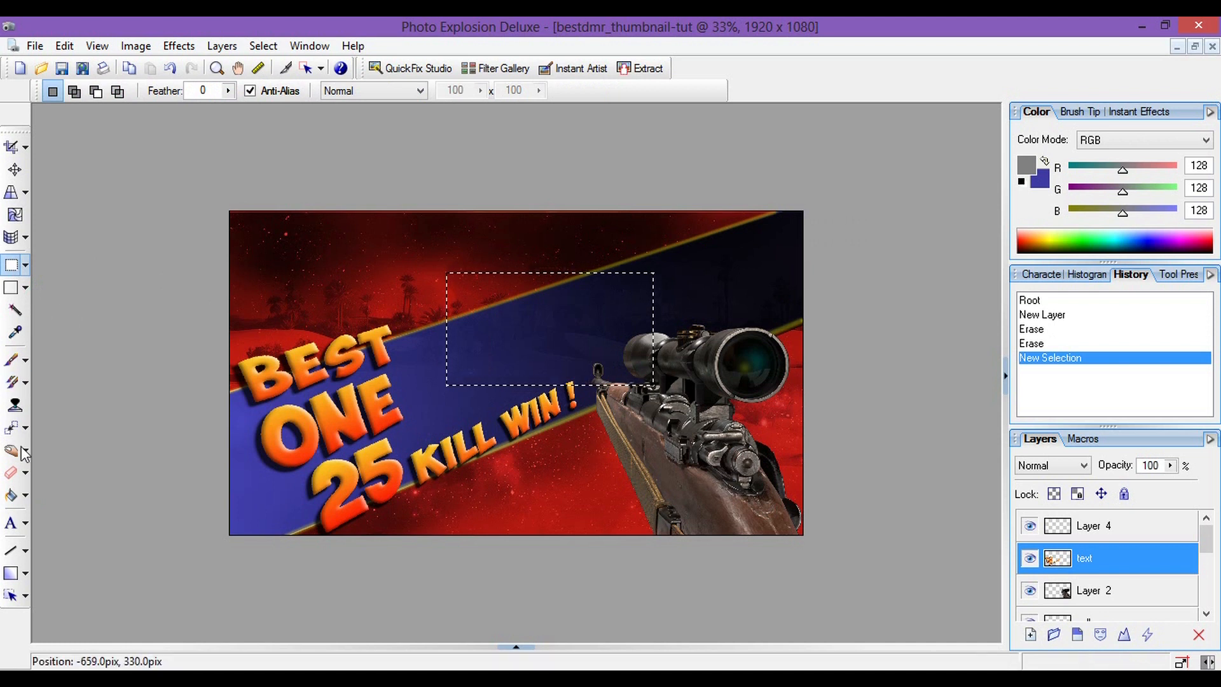
{"action": "left_click", "coordinate": [11, 495]}
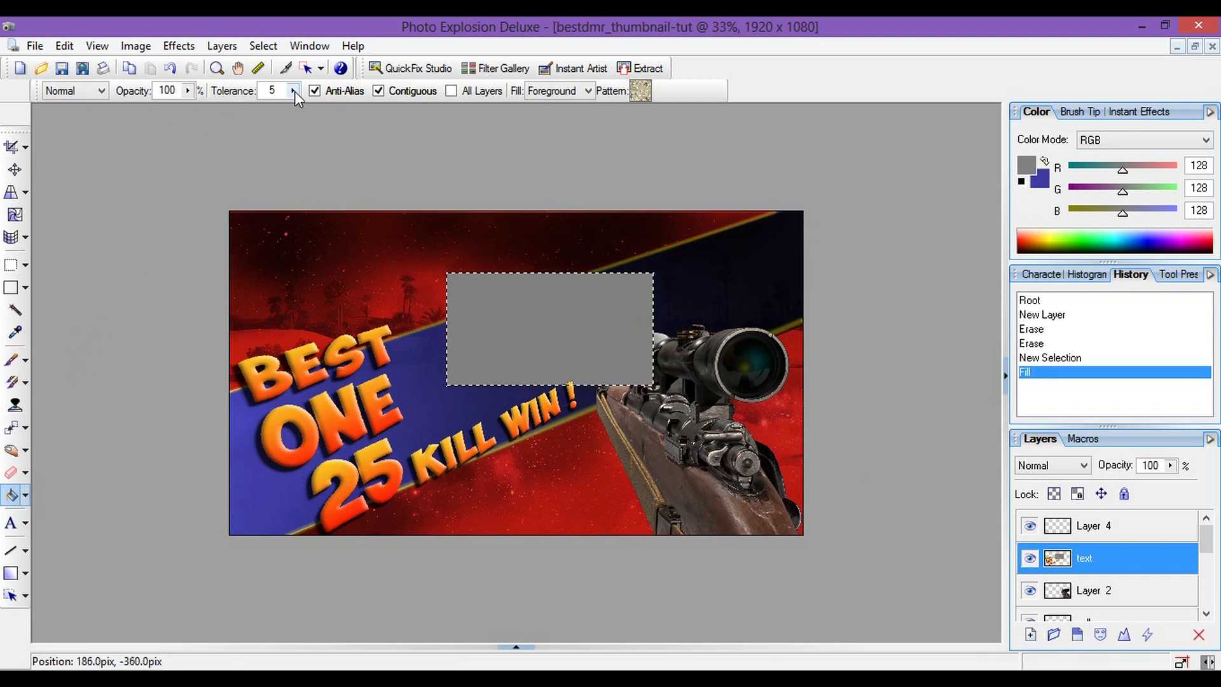
Step: Clear the selection and fill the rifle on Layer 2 with gray at a tolerance of 61
{"action": "left_click_drag", "start_coordinate": [294, 90], "coordinate": [337, 102]}
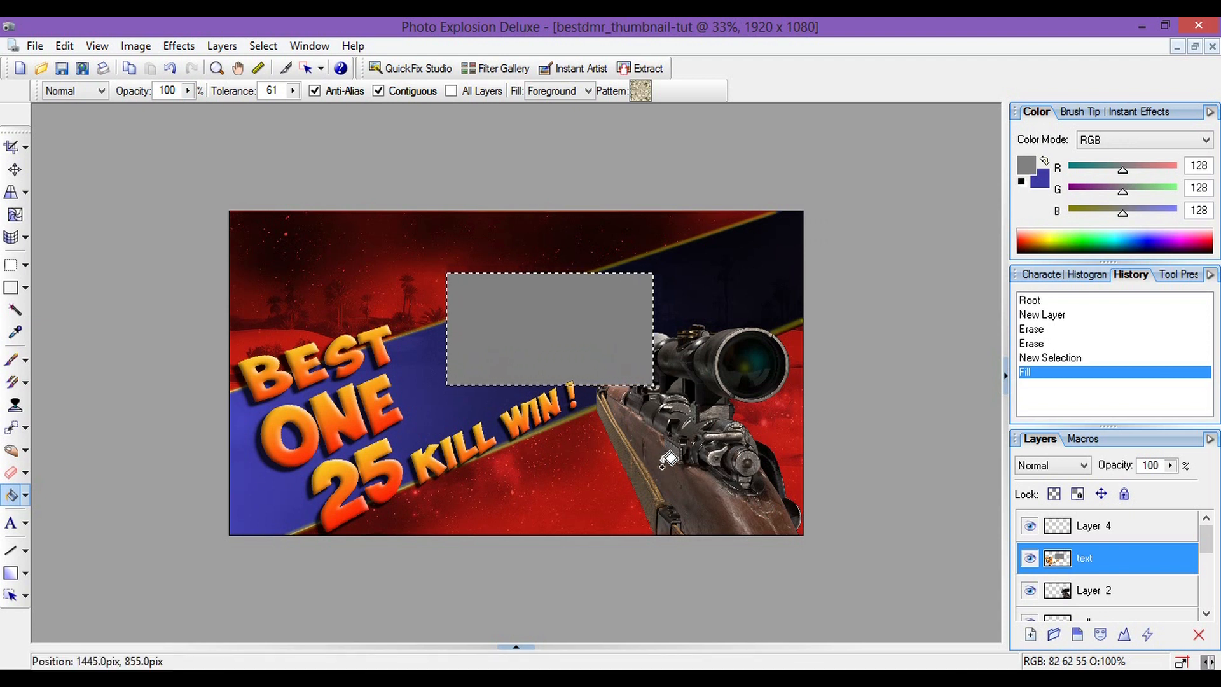
{"action": "left_click", "coordinate": [726, 516]}
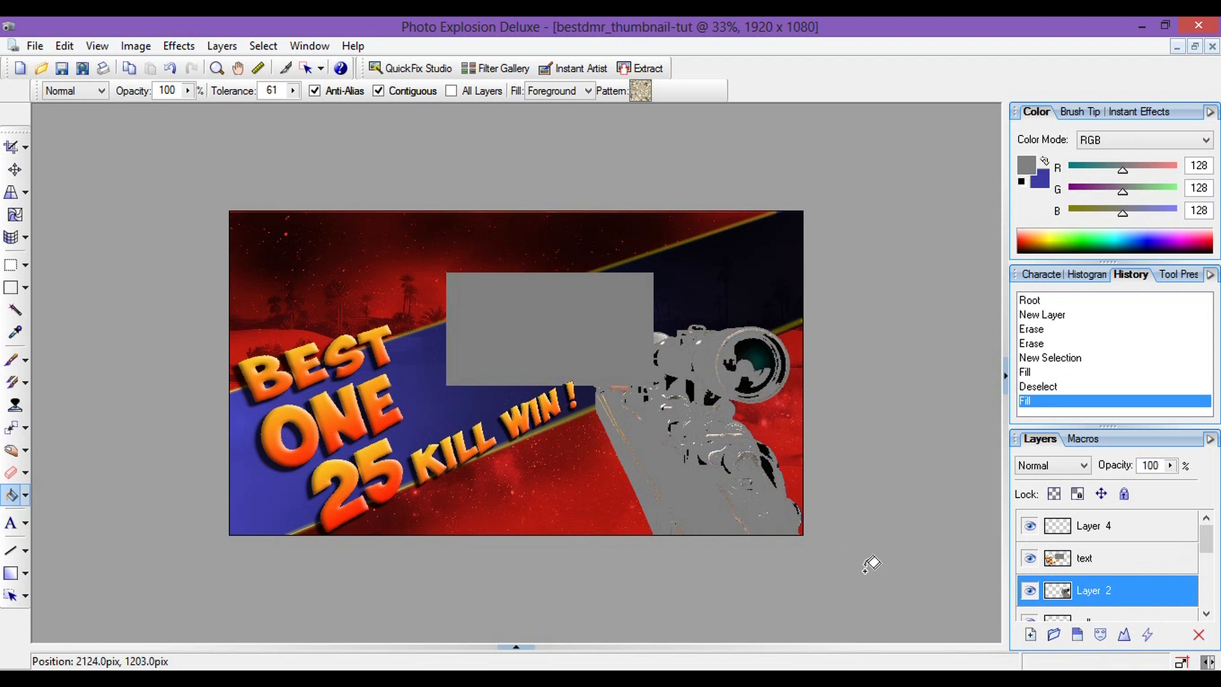
Step: Undo the thumbnail's fills, selection and erasures, and switch to the black-n-white-az-falls03-tut document
{"action": "left_click", "coordinate": [170, 70]}
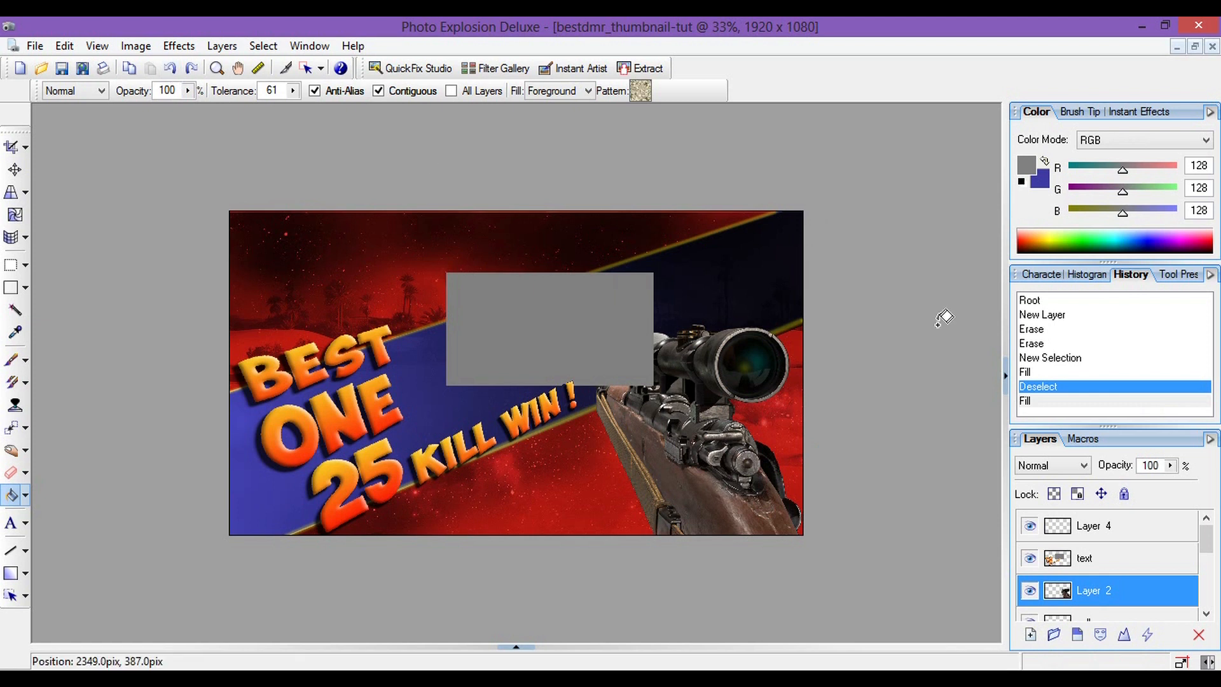
{"action": "mouse_move", "coordinate": [517, 648]}
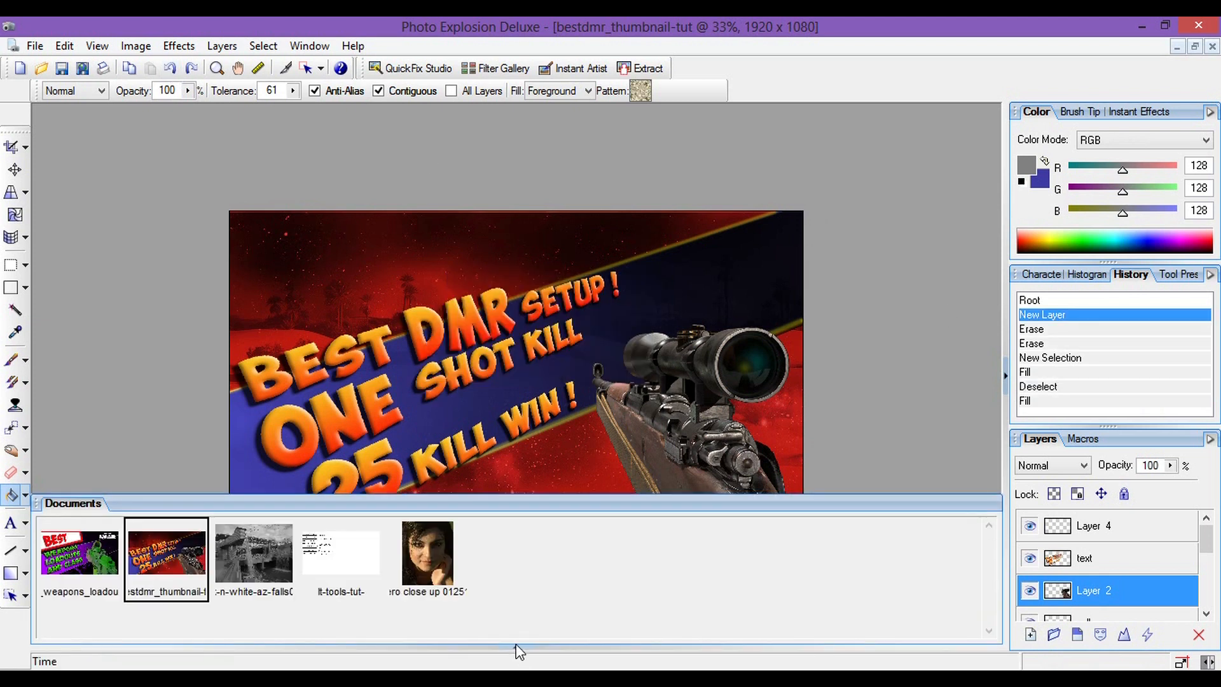
{"action": "left_click", "coordinate": [255, 567]}
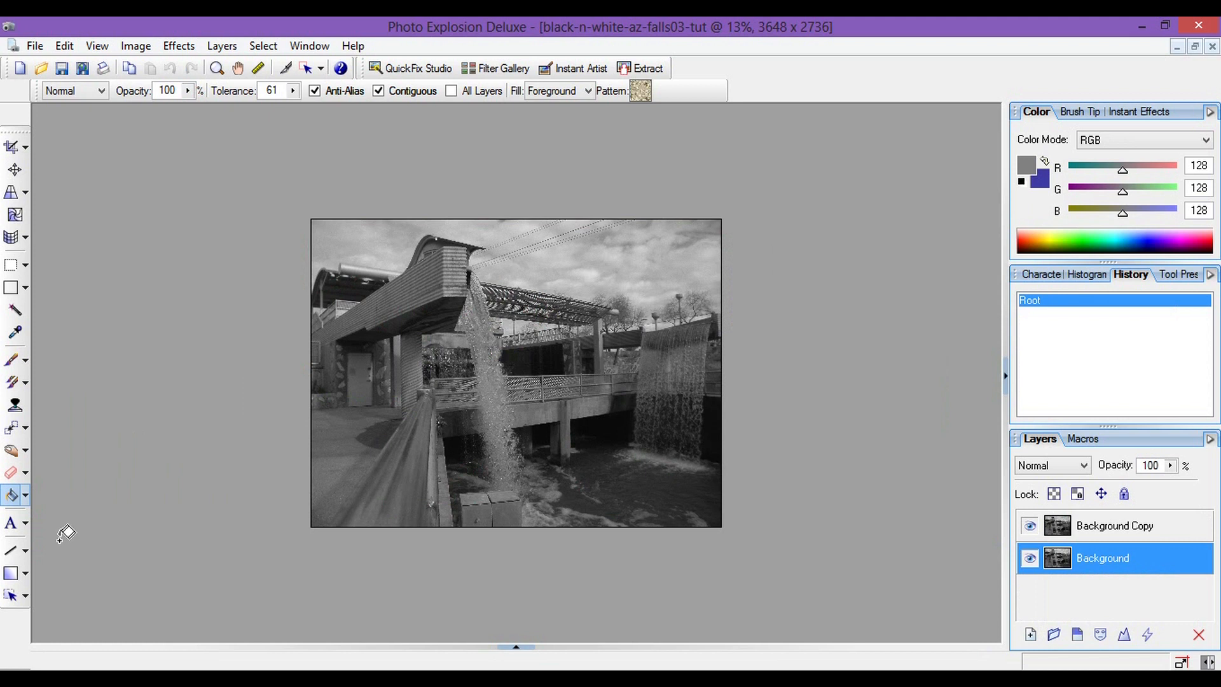
Step: Add the text "Camera Ant studios" in blue Times New Roman and move it to the upper part of the photo
{"action": "left_click", "coordinate": [13, 525]}
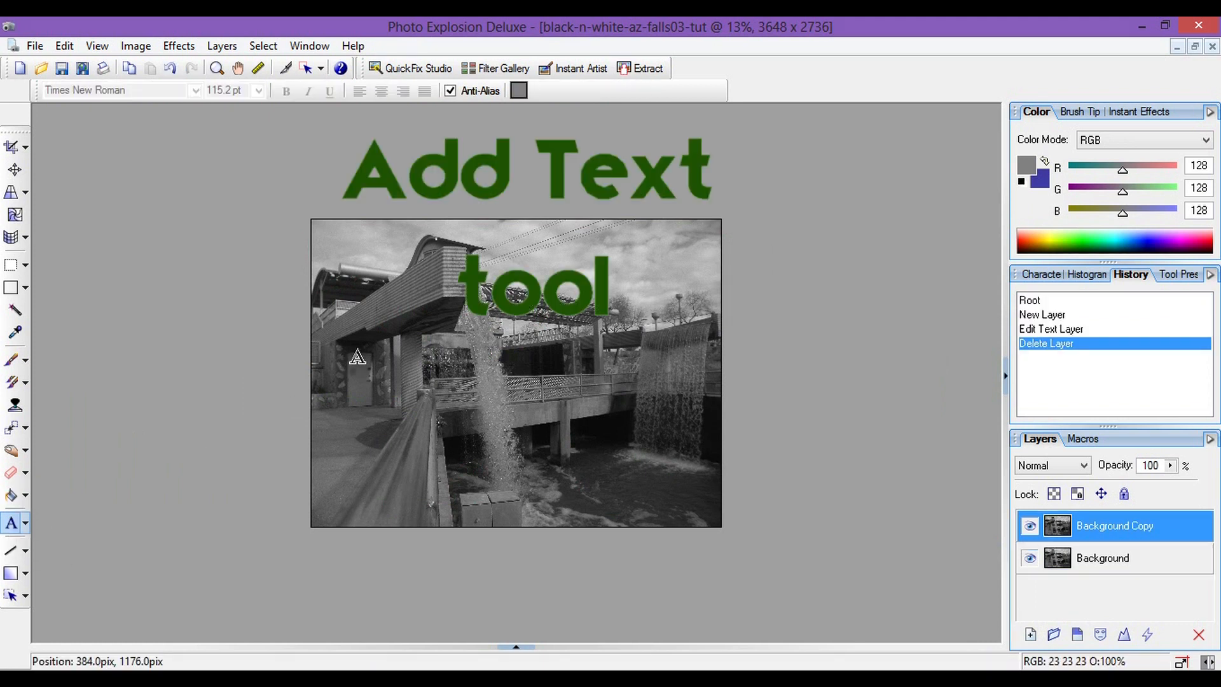
{"action": "left_click", "coordinate": [363, 375]}
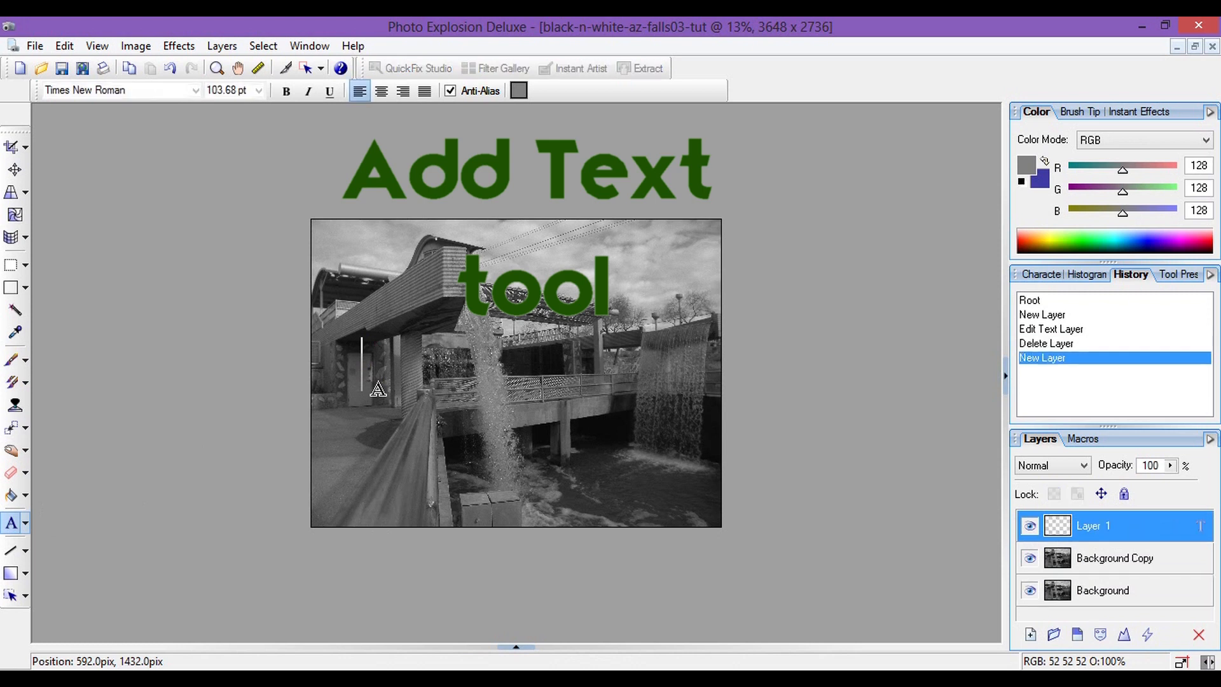
{"action": "left_click", "coordinate": [1046, 163]}
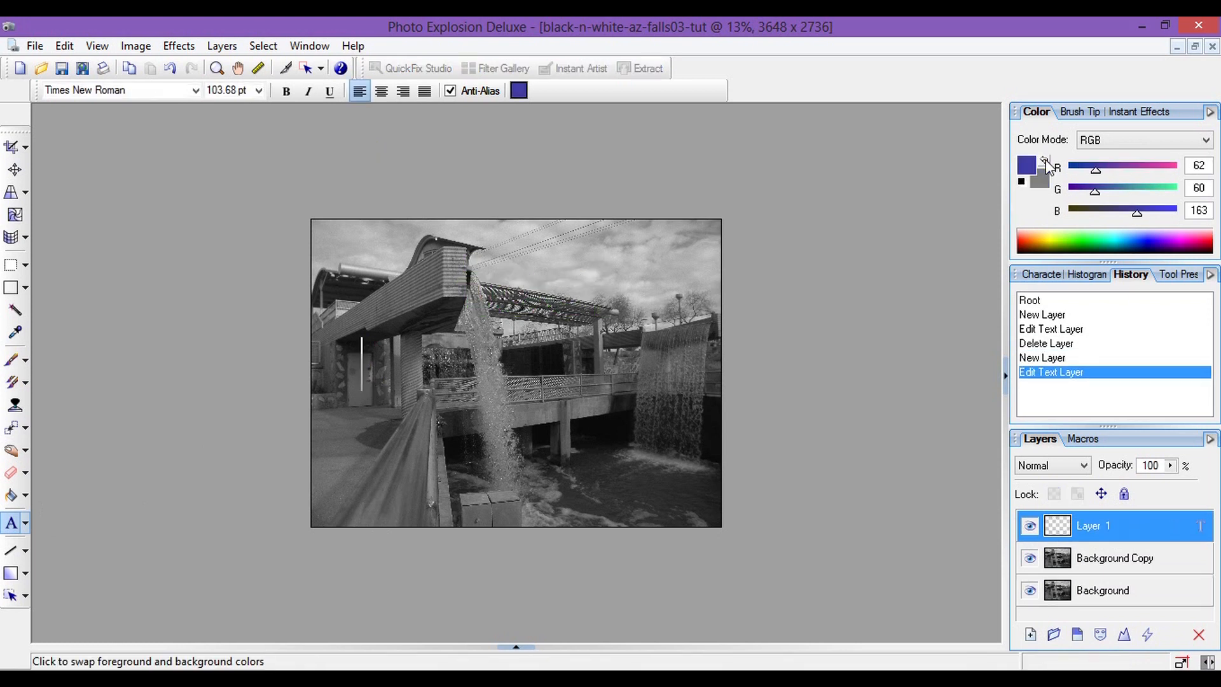
{"action": "type", "text": "Cam"}
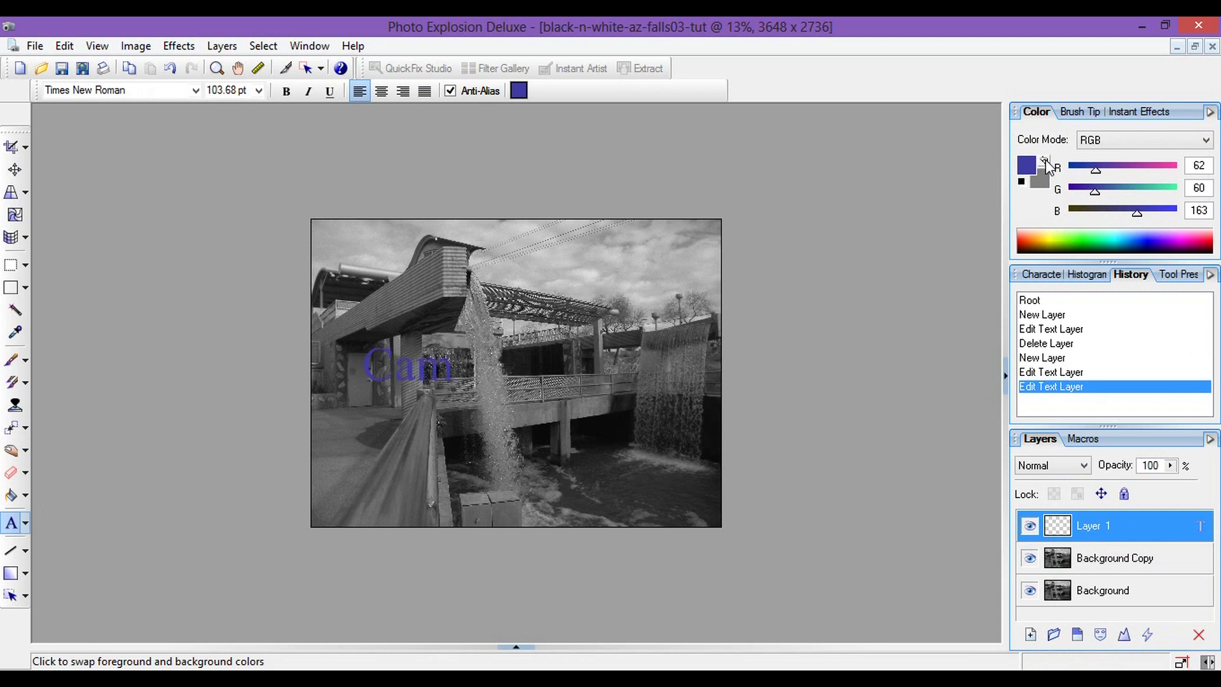
{"action": "type", "text": "era A"}
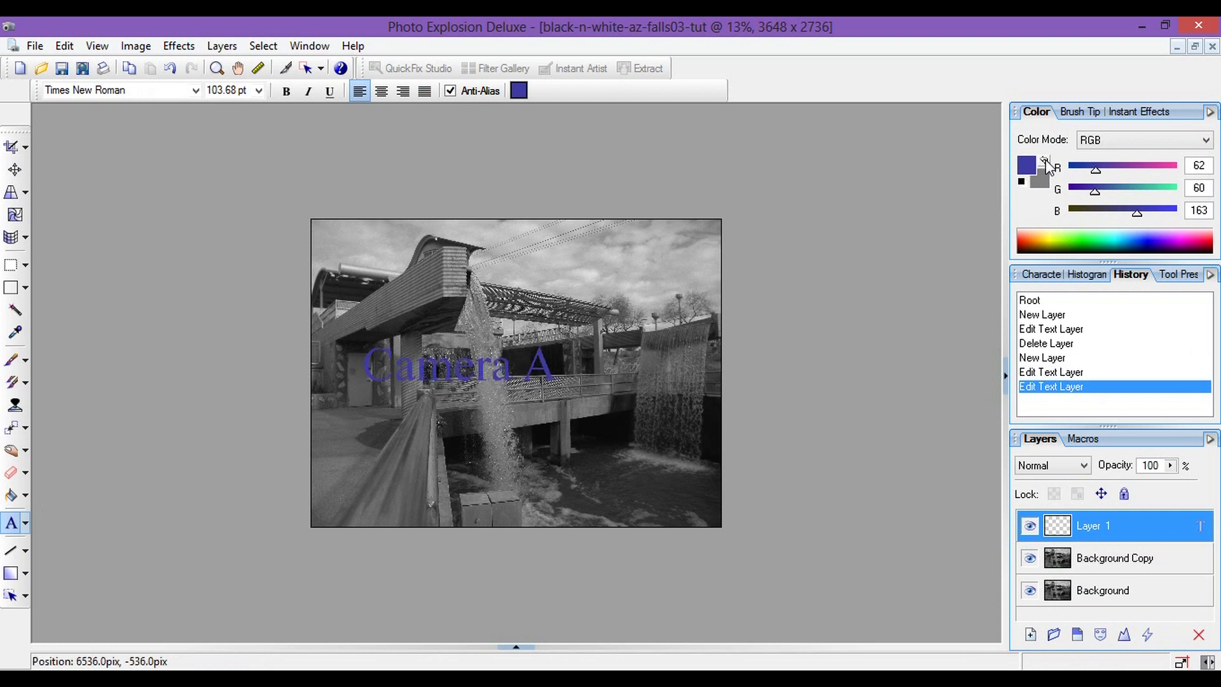
{"action": "type", "text": "nt stu"}
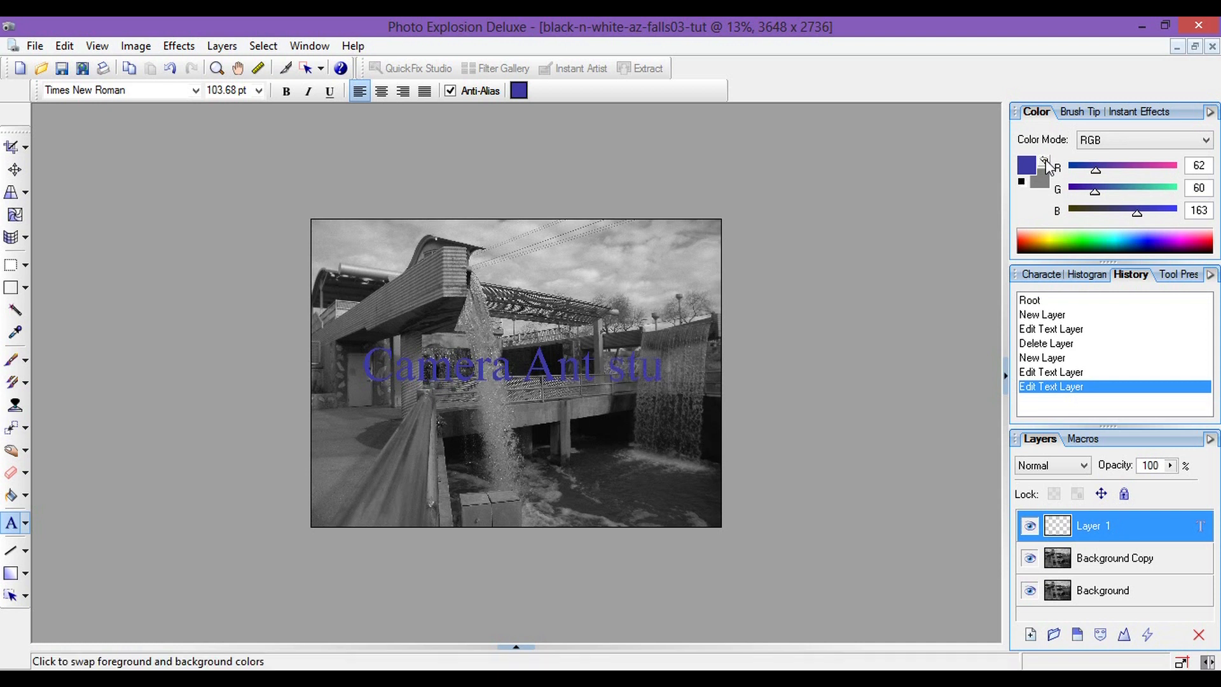
{"action": "type", "text": "dio"}
{"action": "left_click", "coordinate": [15, 170]}
{"action": "left_click_drag", "start_coordinate": [515, 464], "coordinate": [479, 382]}
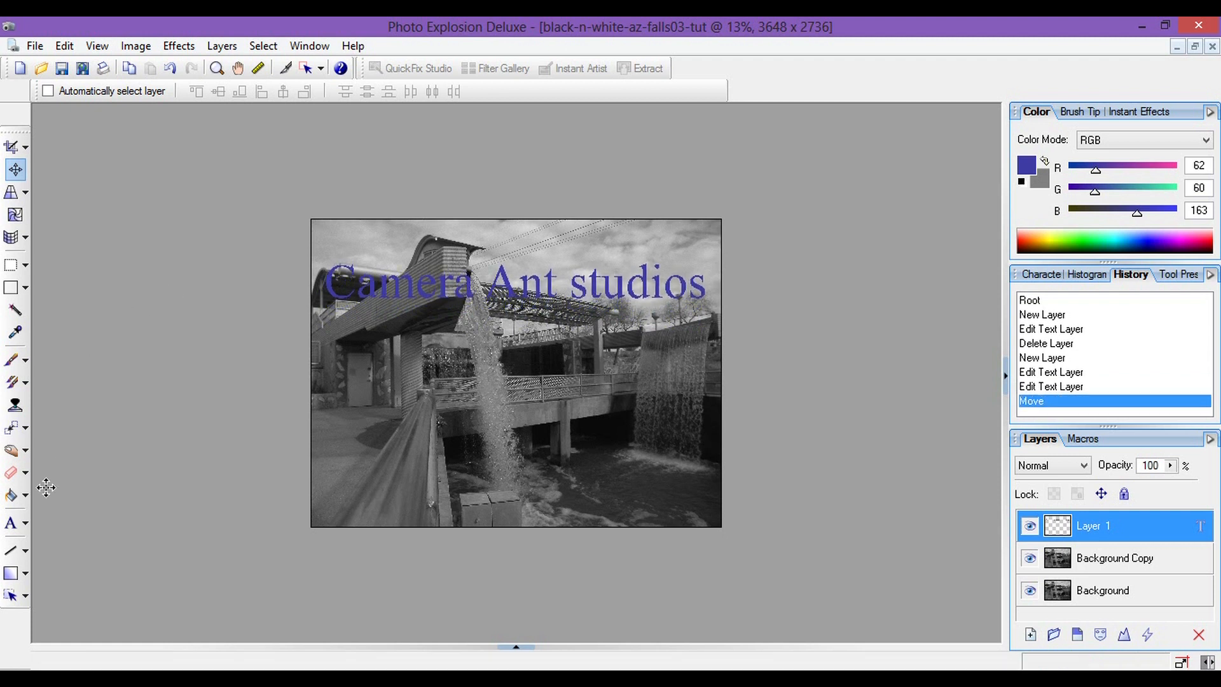
Step: Format the whole "Camera Ant studios" text in the TypoGraphica font at 72 pt with centered alignment
{"action": "left_click", "coordinate": [10, 523]}
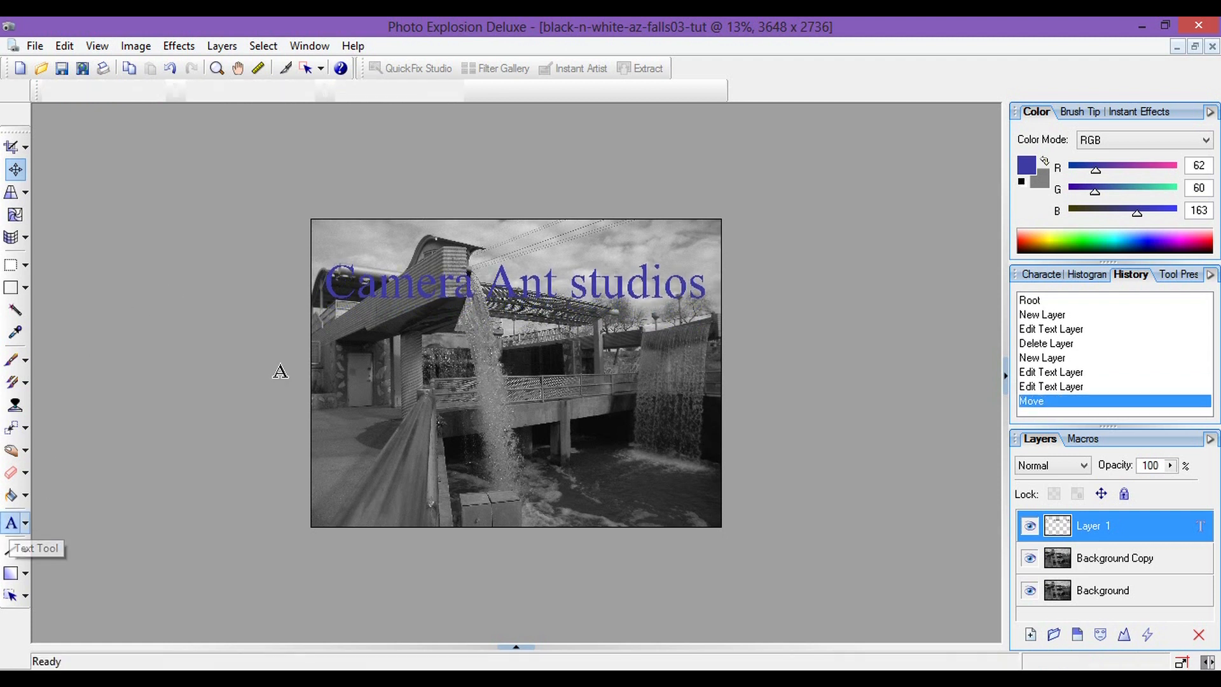
{"action": "left_click", "coordinate": [322, 283]}
{"action": "left_click_drag", "start_coordinate": [323, 284], "coordinate": [489, 284]}
{"action": "left_click_drag", "start_coordinate": [663, 287], "coordinate": [703, 295]}
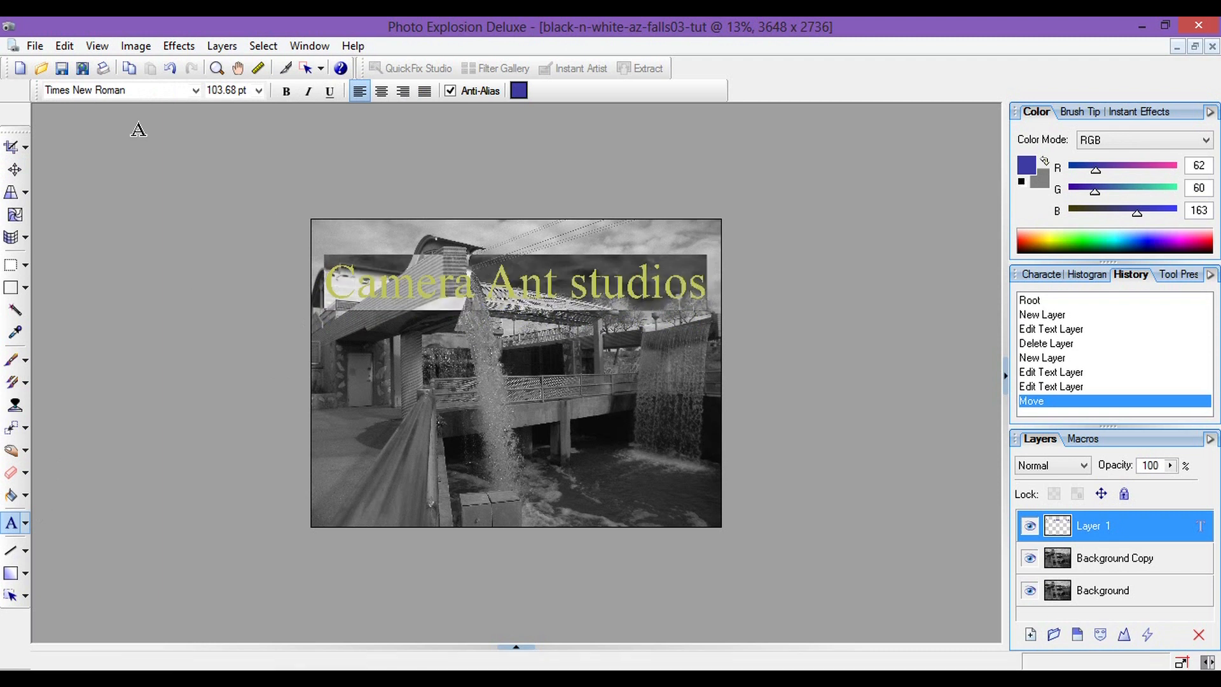
{"action": "left_click", "coordinate": [193, 90]}
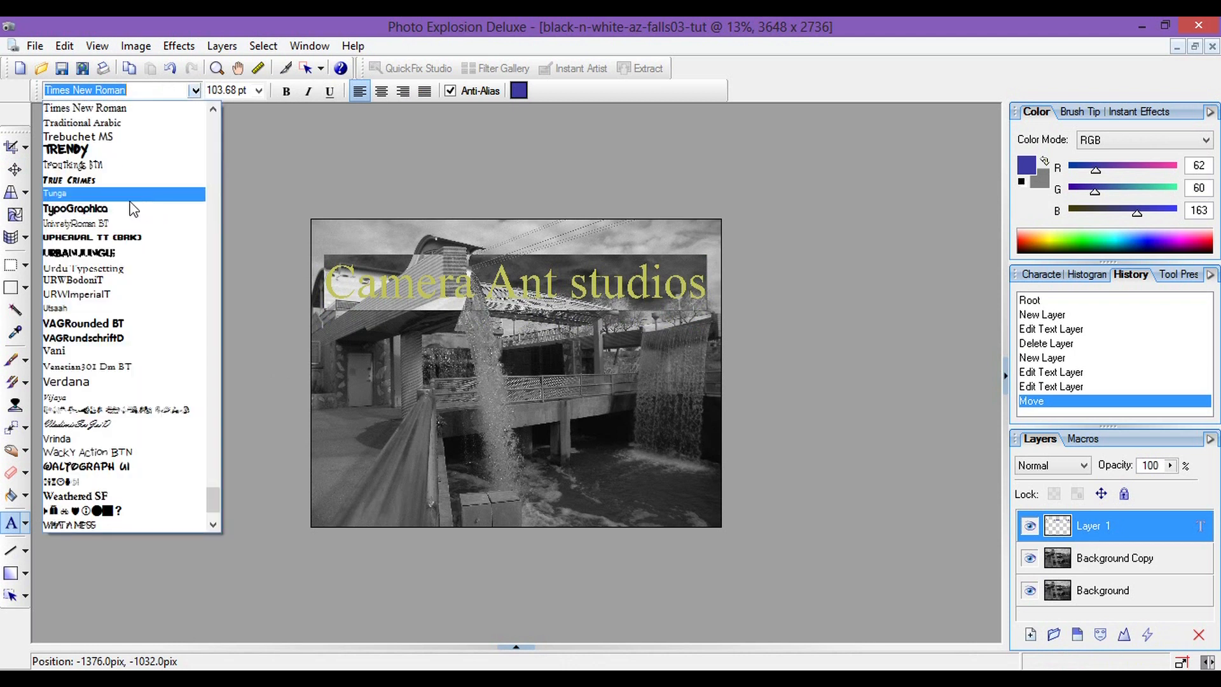
{"action": "left_click", "coordinate": [91, 208]}
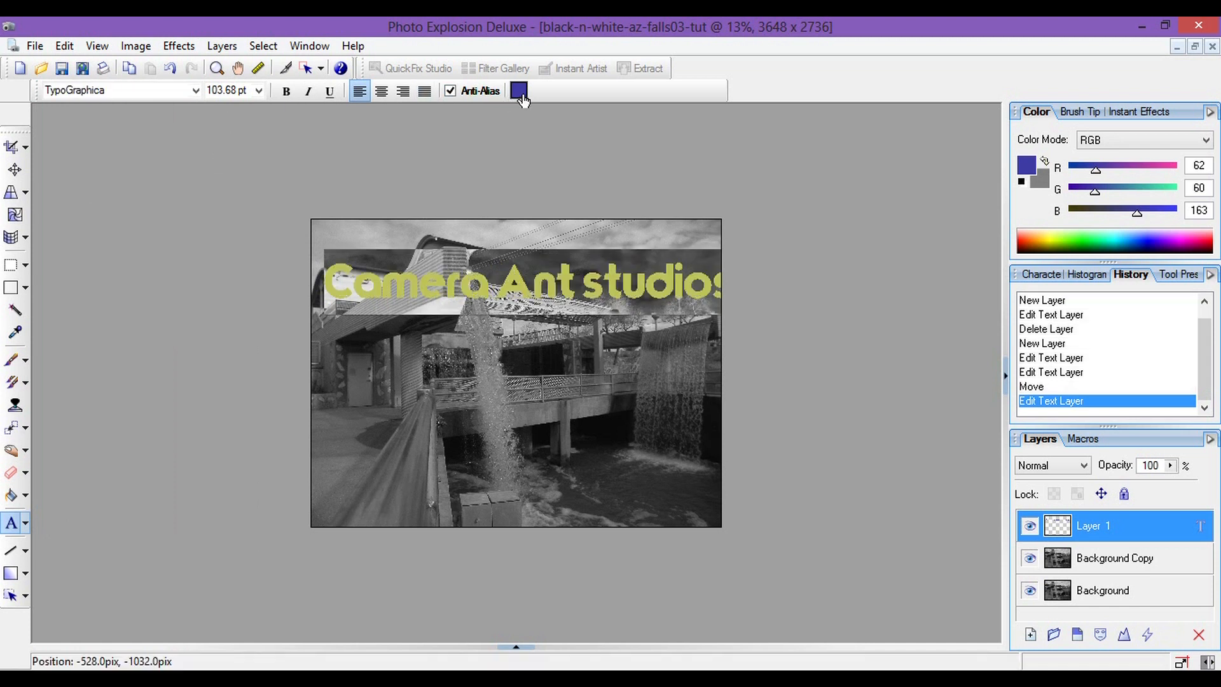
{"action": "left_click", "coordinate": [257, 91]}
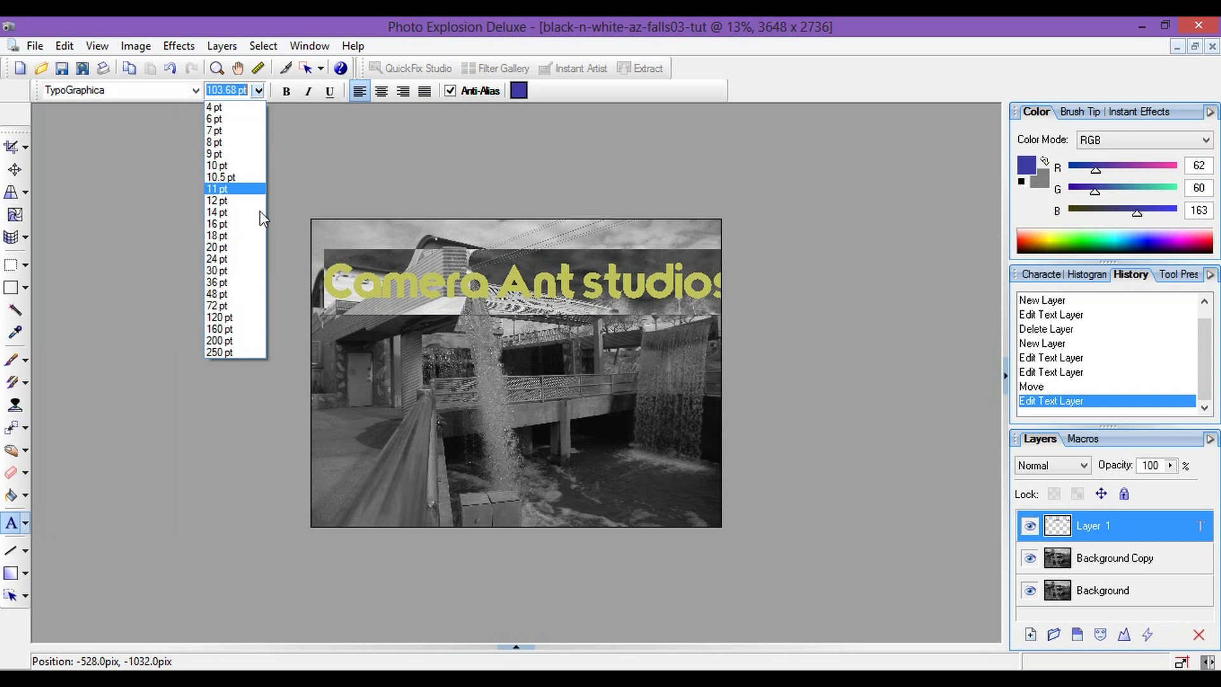
{"action": "left_click", "coordinate": [222, 306]}
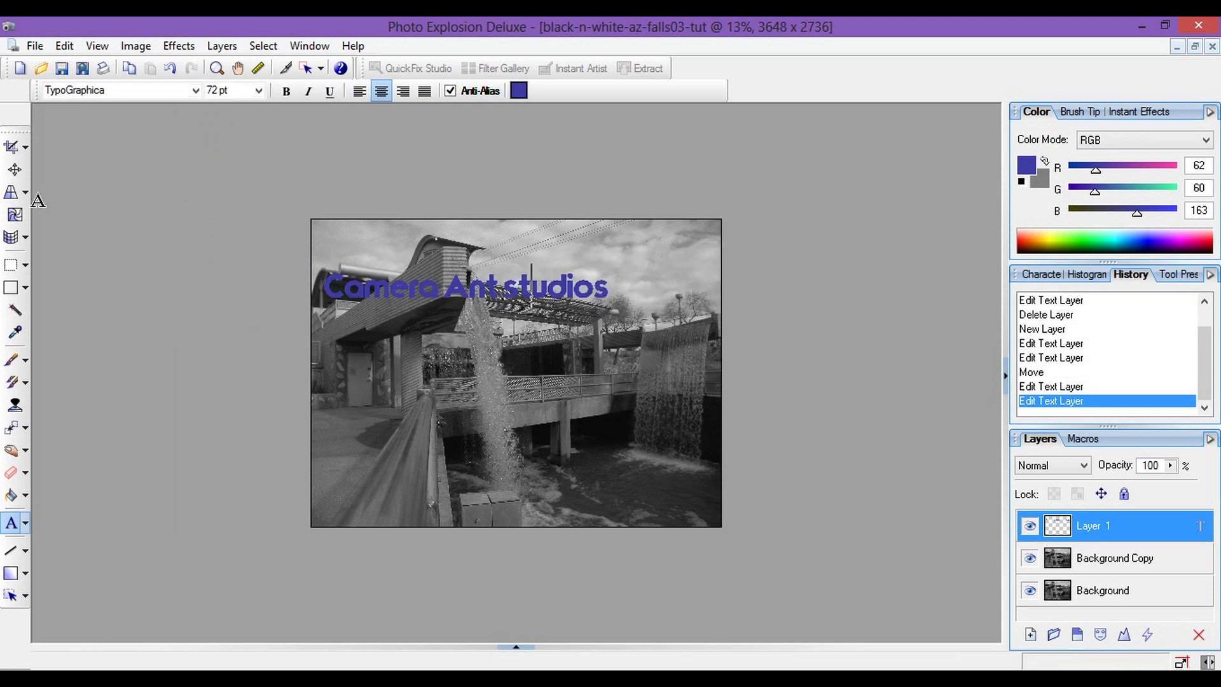
Step: Move the resized text so it sits horizontally centered near the photo's upper edge
{"action": "left_click", "coordinate": [14, 168]}
{"action": "left_click_drag", "start_coordinate": [422, 381], "coordinate": [481, 357]}
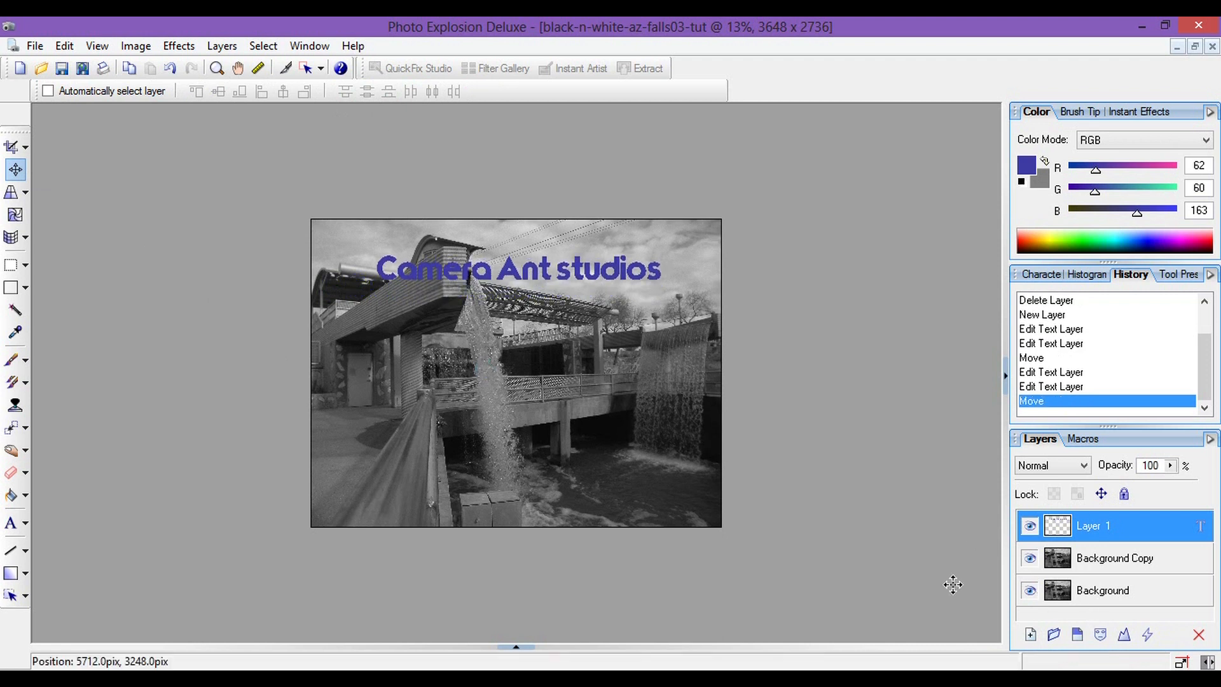
Step: Display the thumbnails of the open documents
{"action": "left_click", "coordinate": [522, 647]}
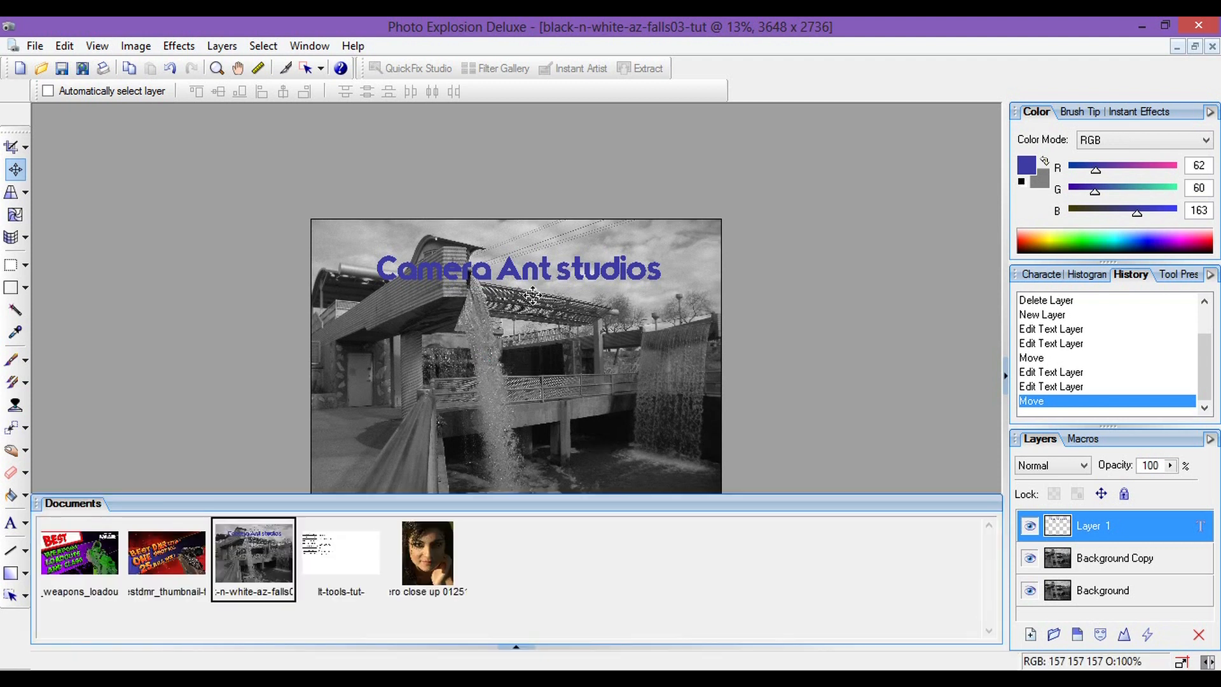